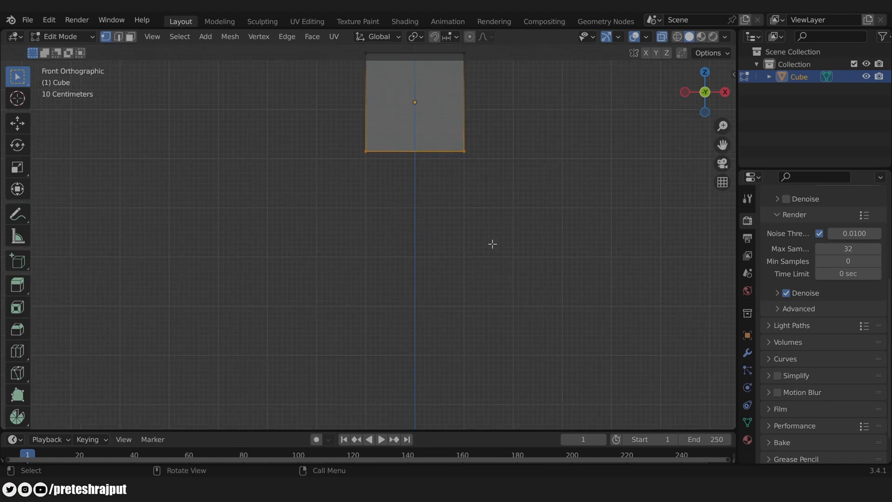
Step: Lower the cube's bottom vertices along Z and scale them in to about 0.899, back in Object Mode
key("g")
key("z")
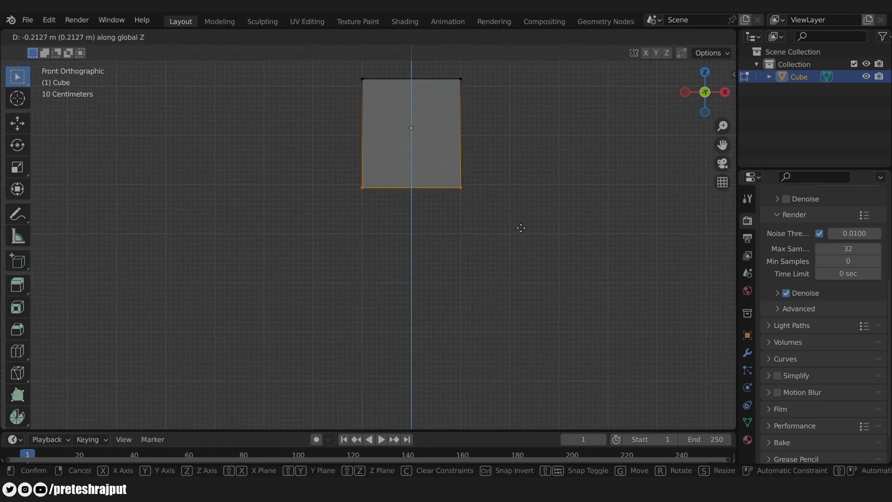
left_click(522, 229)
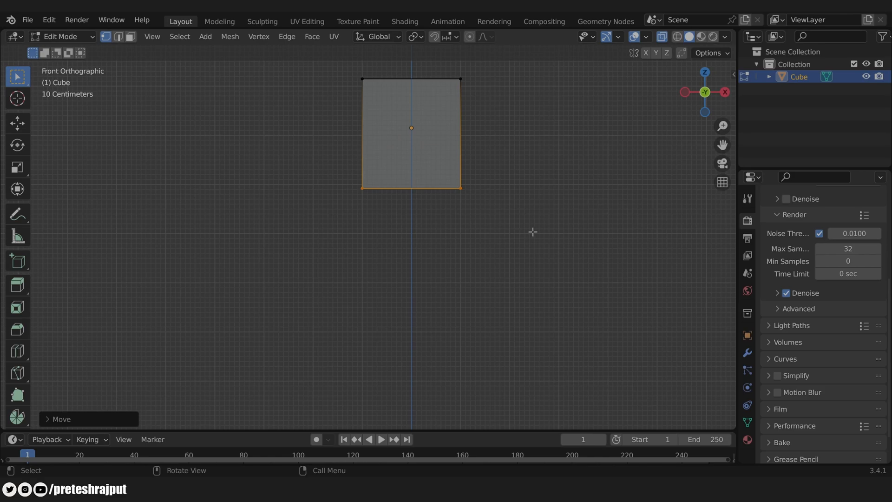
key("s")
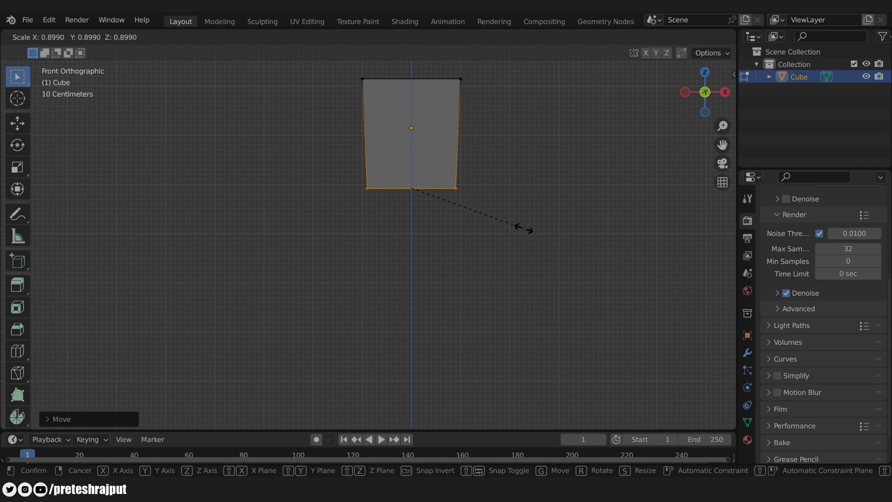
left_click(524, 229)
key("Tab")
left_click(524, 228)
left_click(748, 336)
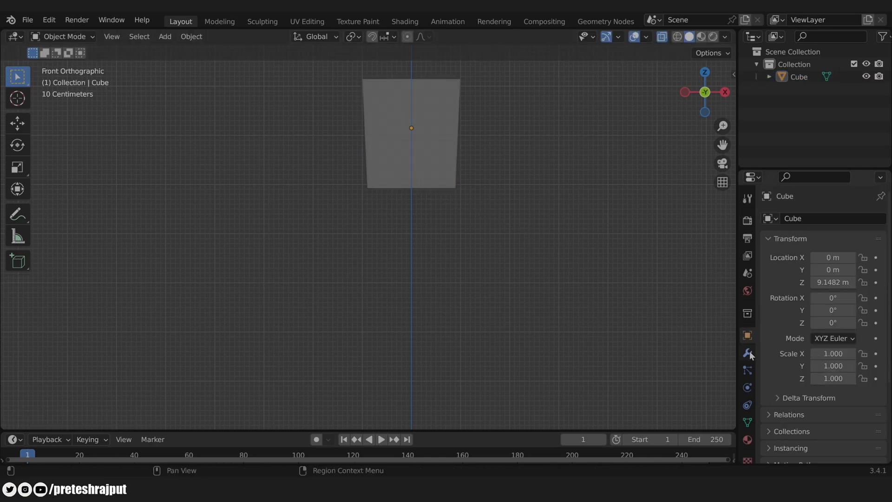
Step: Add a Subdivision Surface modifier to the head cube with Levels Viewport 2
left_click(748, 353)
left_click(432, 133)
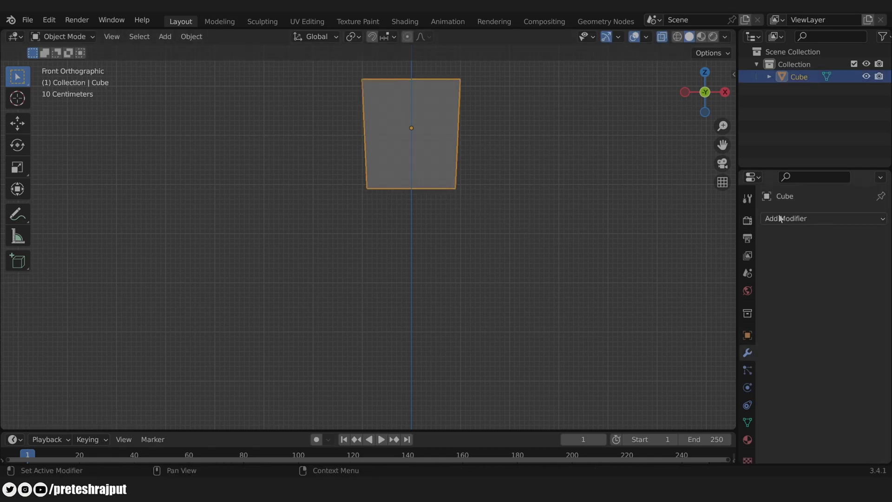
left_click(798, 218)
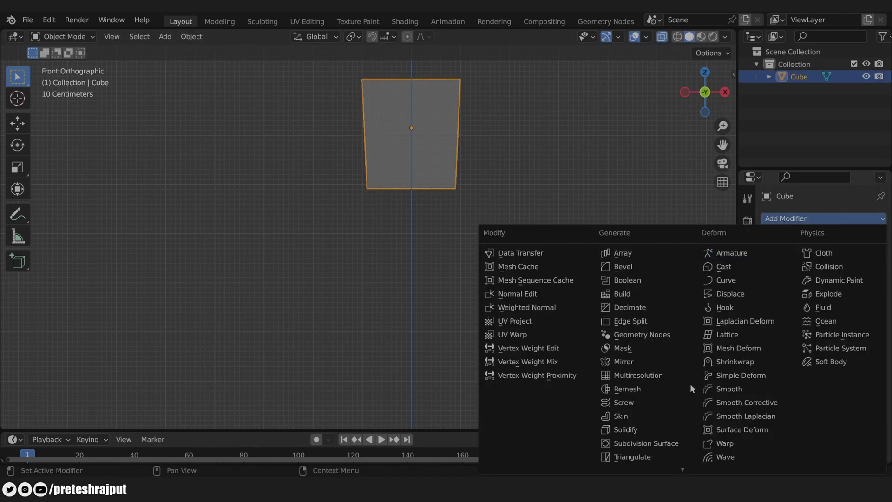
left_click(654, 445)
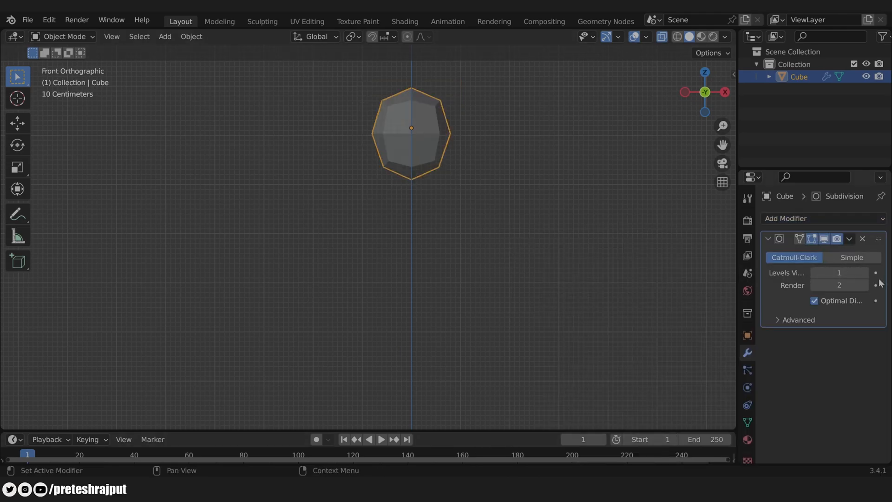
left_click(865, 273)
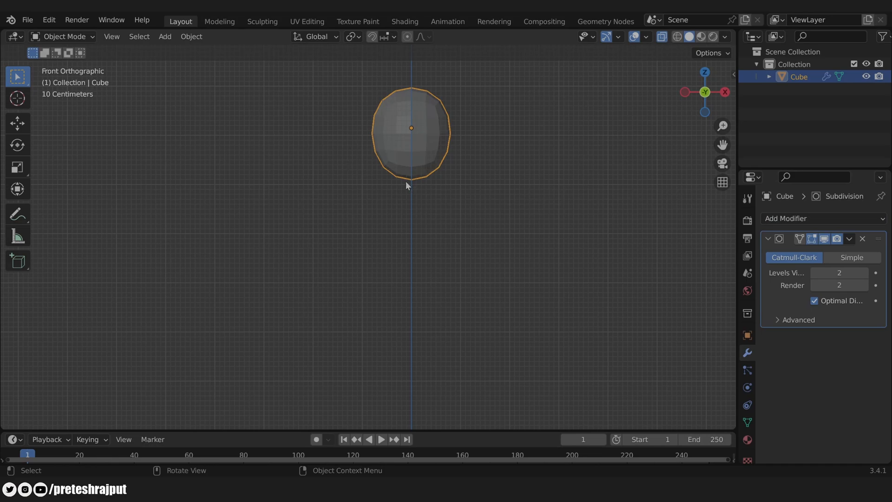
scroll(434, 155, "up", 1)
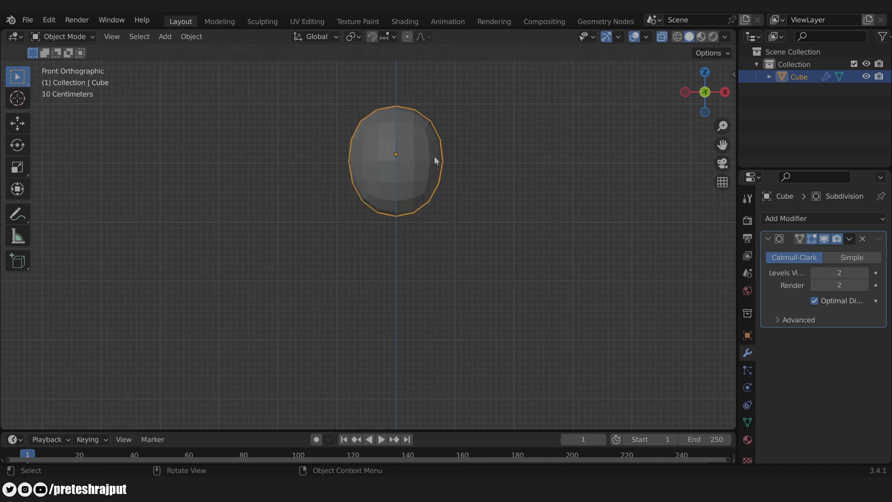
Step: Insert a horizontal edge loop slid up near the top of the head
key("Tab")
key("ctrl+r")
left_click(440, 158)
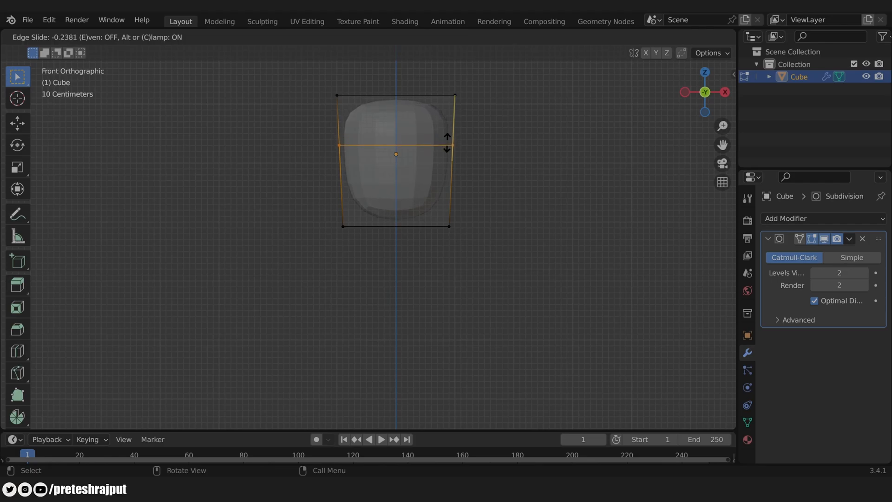
left_click(449, 140)
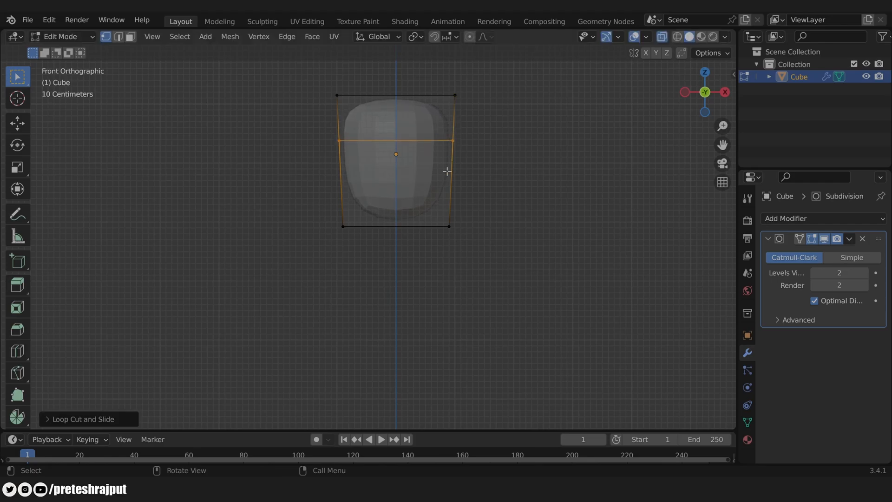
key("Tab")
Step: Apply Shade Smooth to the head
scroll(479, 202, "down", 1)
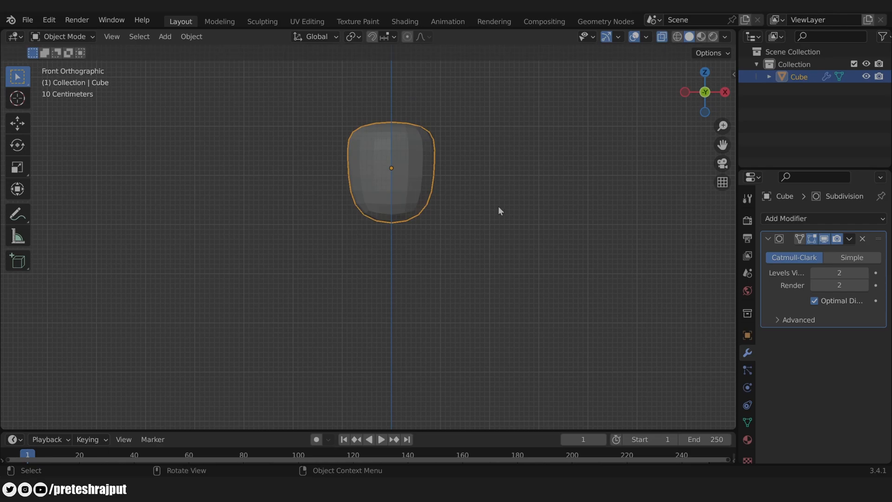
middle_click_drag(500, 206, 501, 263)
right_click(406, 141)
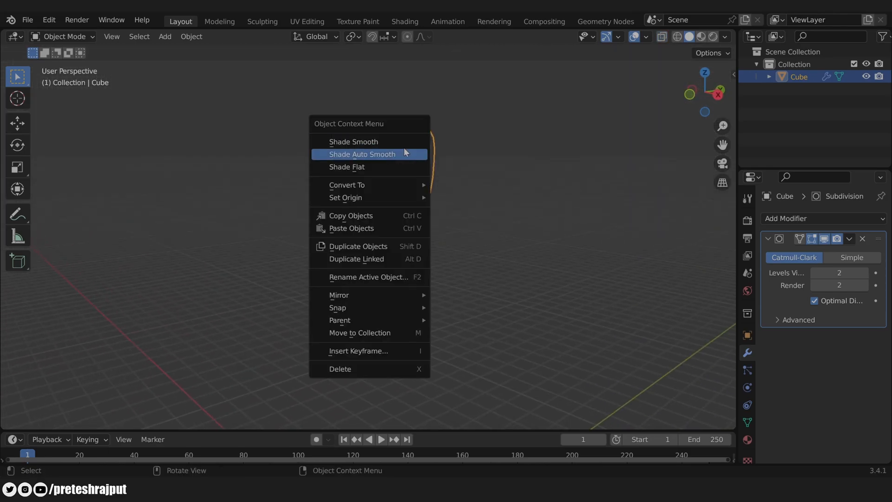
left_click(395, 141)
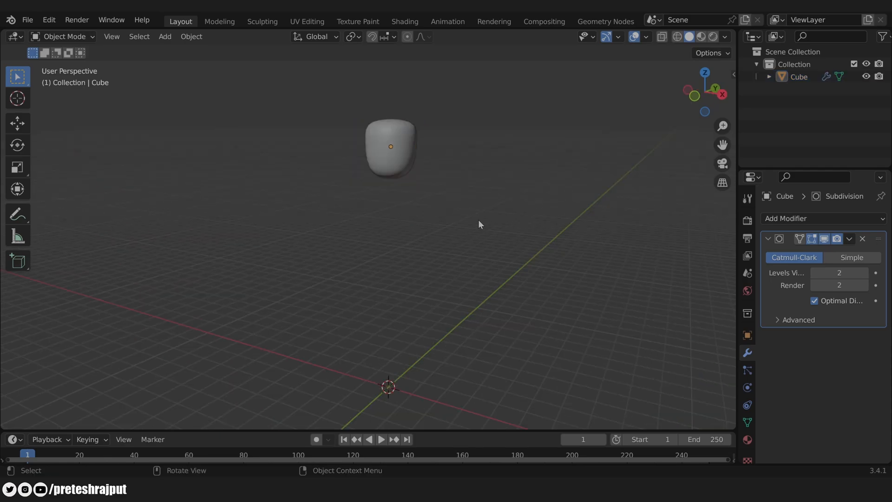
Step: Add a new cube, shrink it, and raise it along Z into the head
key("shift+a")
mouse_move(479, 219)
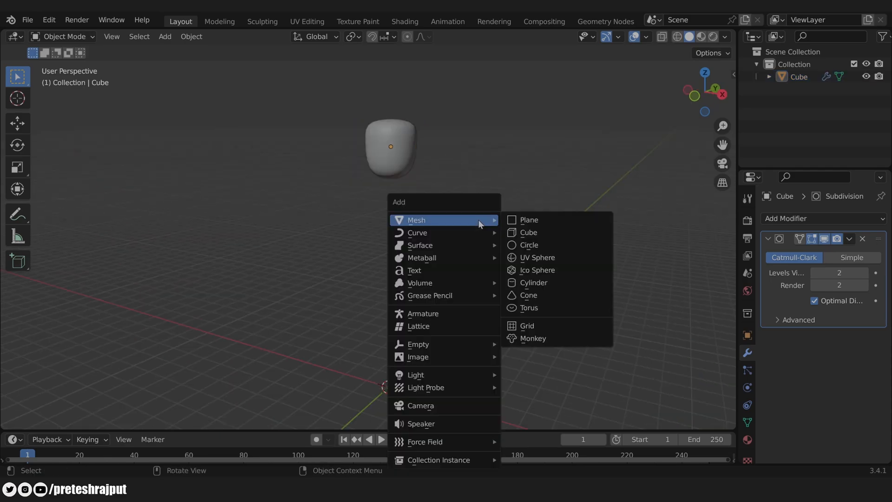
left_click(530, 232)
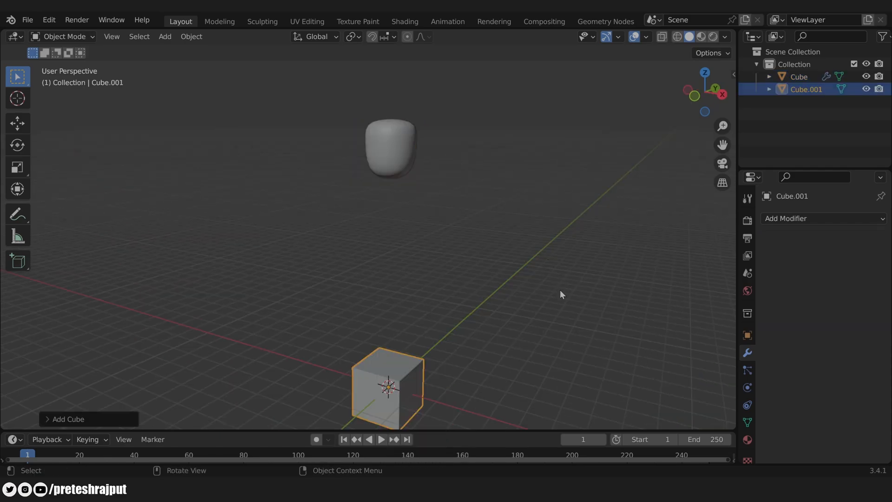
key("s")
left_click(460, 344)
key("g")
key("z")
left_click(456, 105)
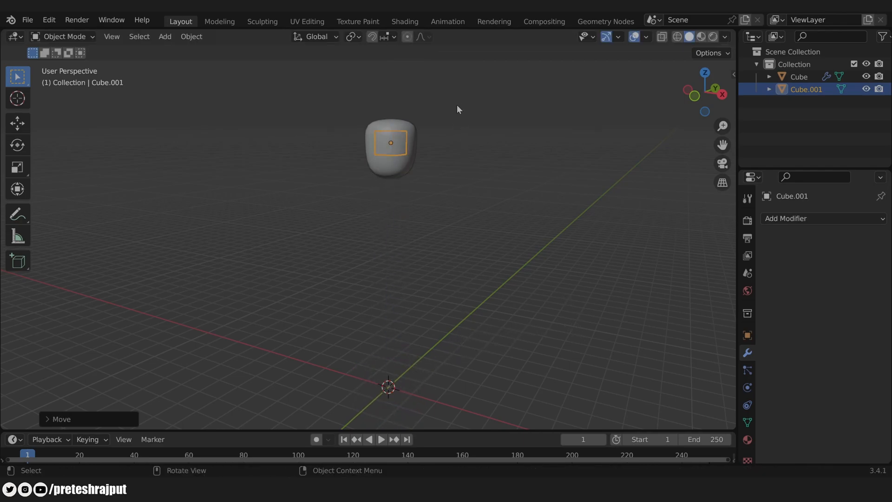
Step: In Right view, move the small cube to the front of the head and shrink it further
key("KP_3")
scroll(442, 111, "up", 4)
middle_click_drag(501, 155, 526, 250, "shift")
key("g")
left_click(495, 245)
scroll(495, 245, "up", 2)
key("s")
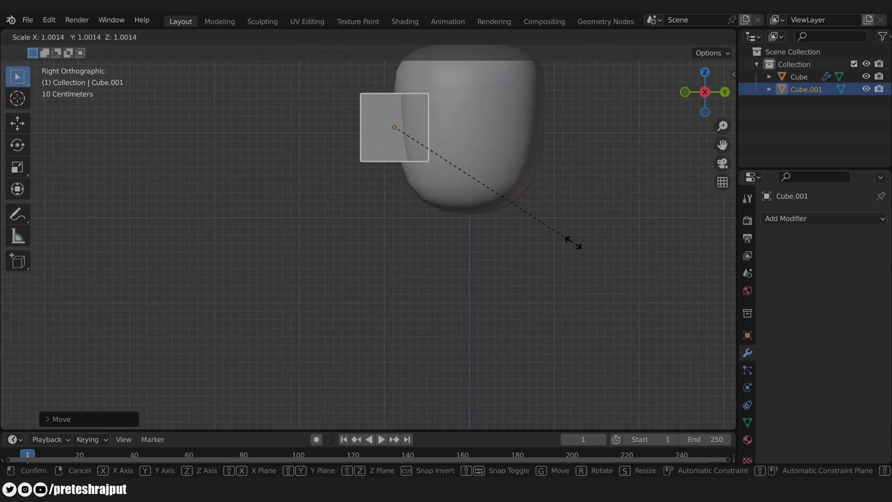
left_click(450, 195)
Step: Stretch the small block to about 1.07 along Z and return to Front view
scroll(451, 195, "up", 2)
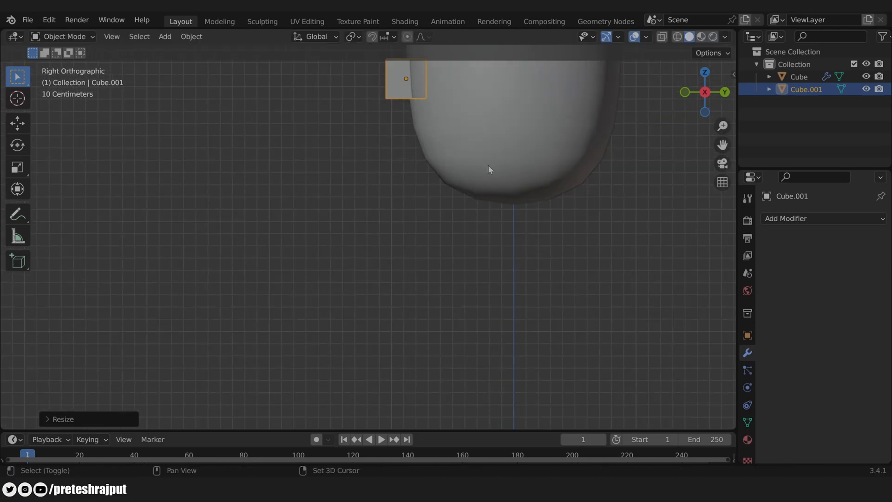
middle_click_drag(490, 169, 439, 229, "shift")
key("s")
key("z")
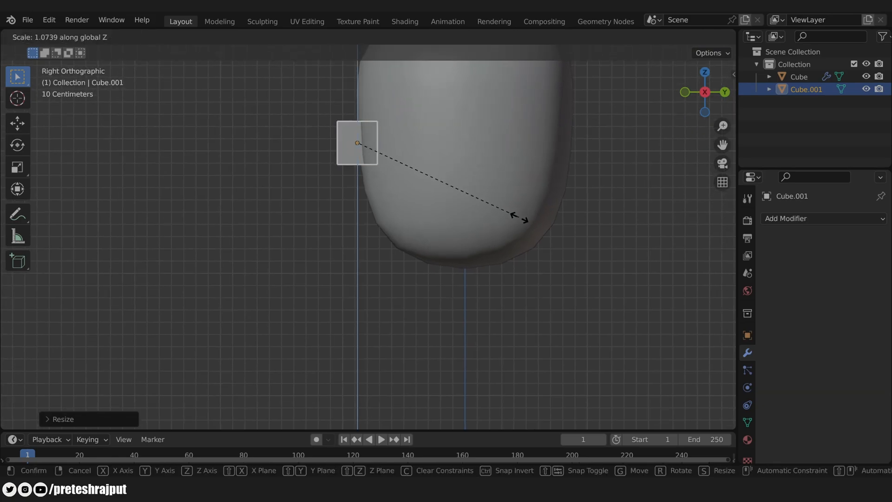
left_click(563, 259)
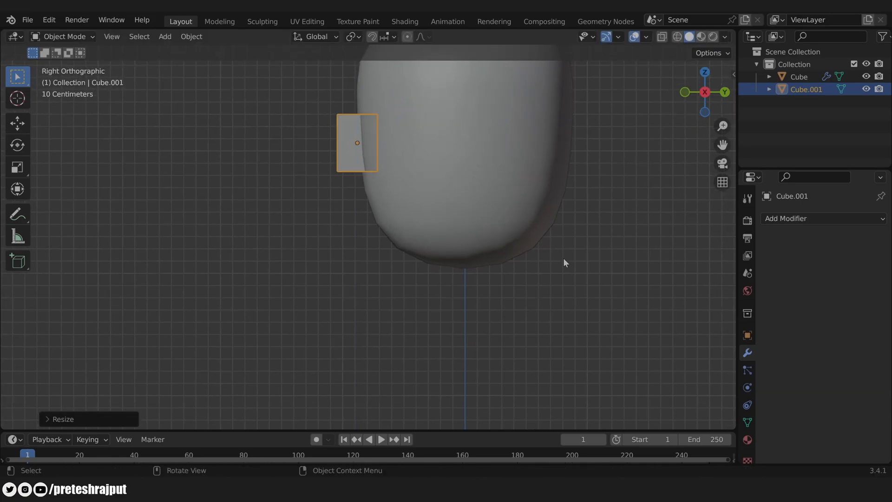
key("KP_1")
scroll(441, 177, "up", 1)
middle_click_drag(464, 143, 460, 205, "shift")
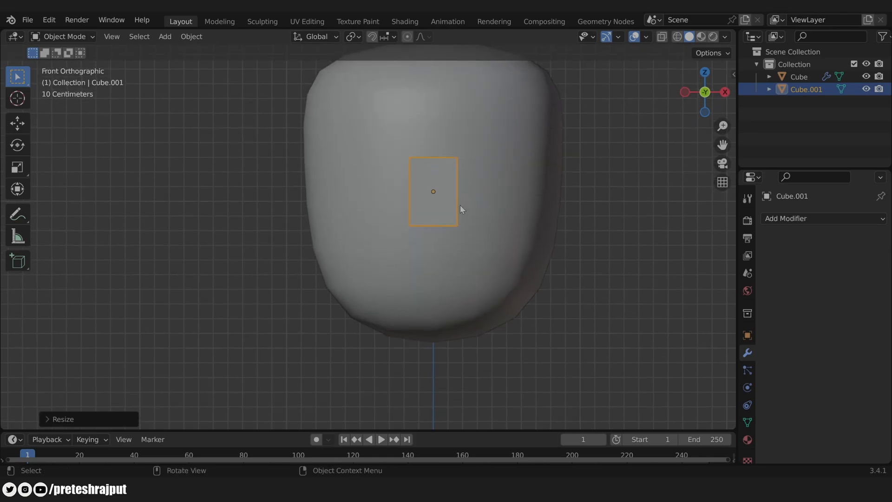
Step: With X-ray on, widen the block's bottom vertices and narrow its top vertices along X
key("Tab")
key("alt+z")
left_click_drag(386, 209, 493, 253)
key("s")
key("x")
left_click(514, 230)
left_click_drag(389, 140, 518, 183)
key("s")
right_click(571, 200)
key("s")
key("x")
left_click(554, 201)
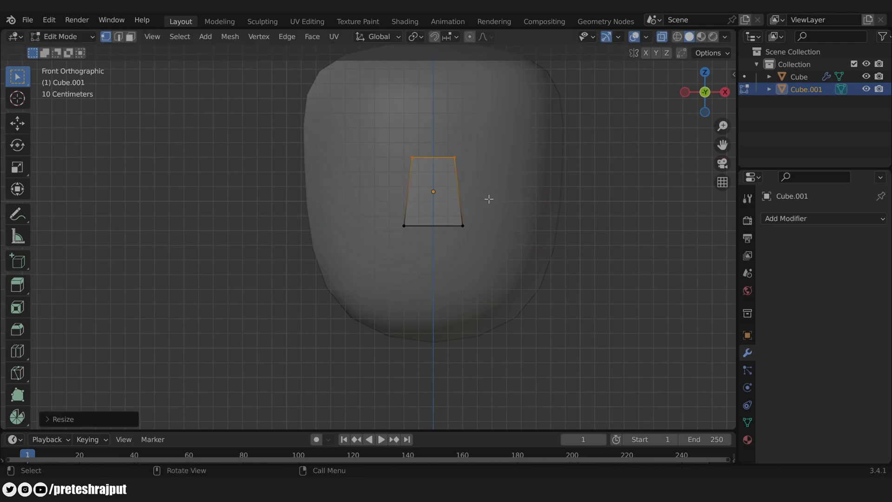
key("Tab")
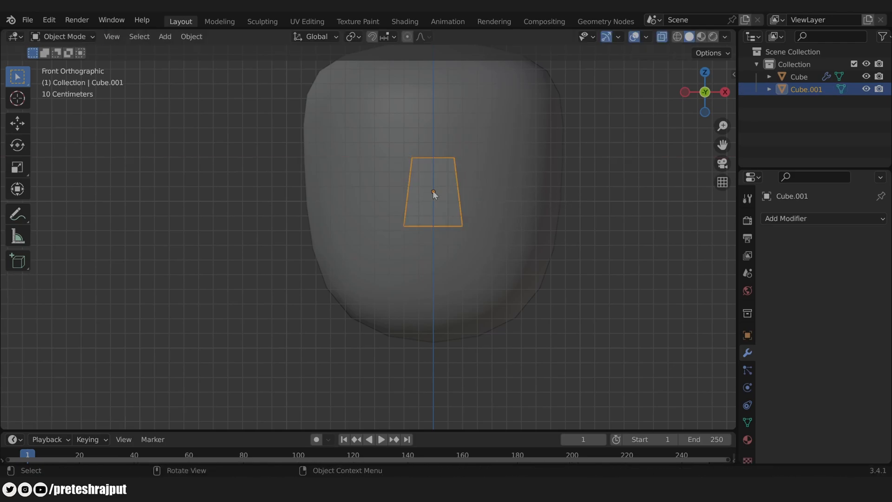
Step: Give the block a level-2 Subdivision Surface modifier and an edge loop slid toward the bottom
left_click(791, 219)
left_click(651, 443)
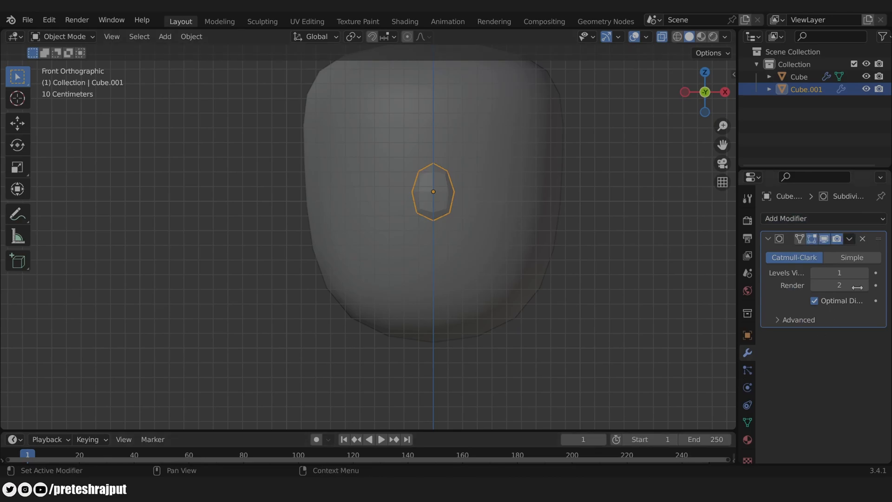
left_click(866, 272)
scroll(456, 185, "up", 1)
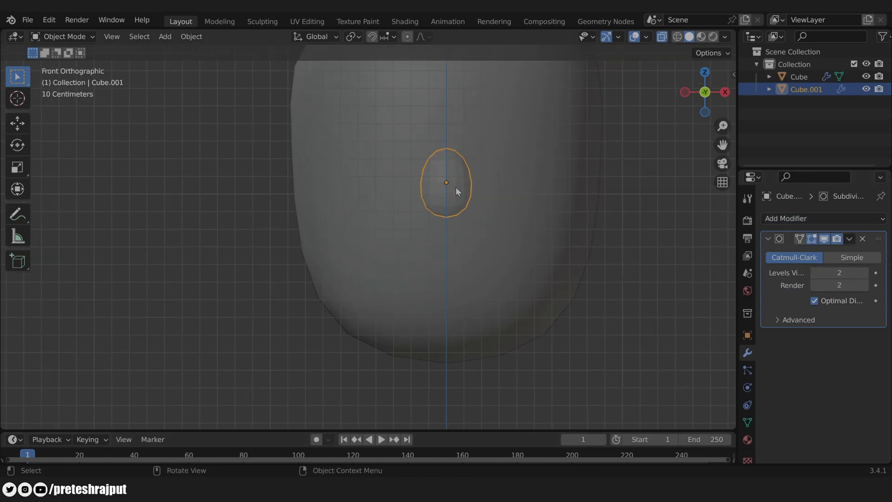
key("Tab")
key("ctrl+r")
left_click(479, 177)
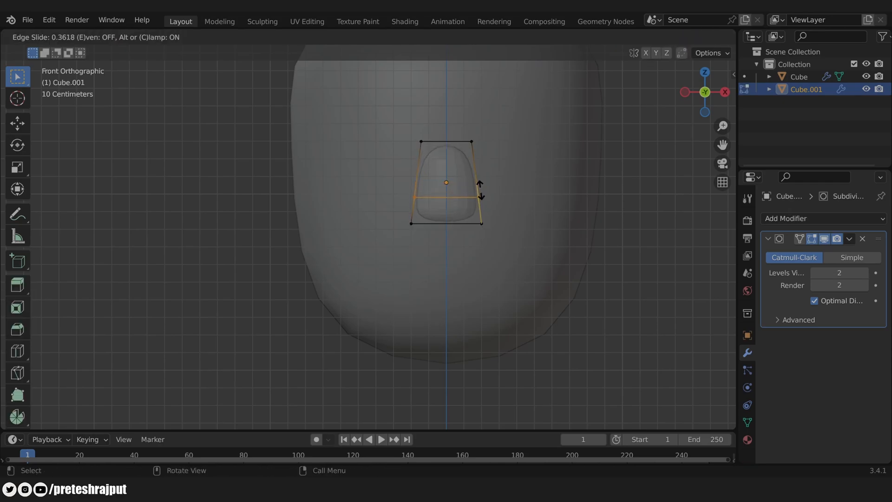
left_click(481, 192)
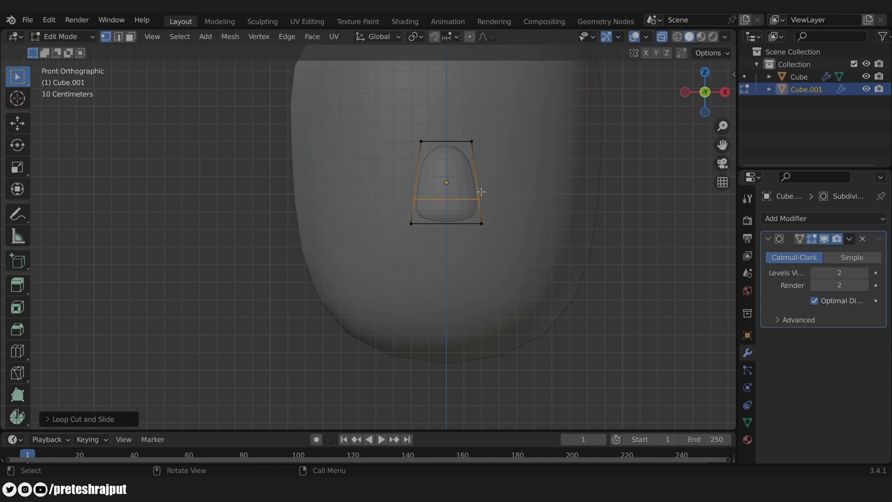
key("Tab")
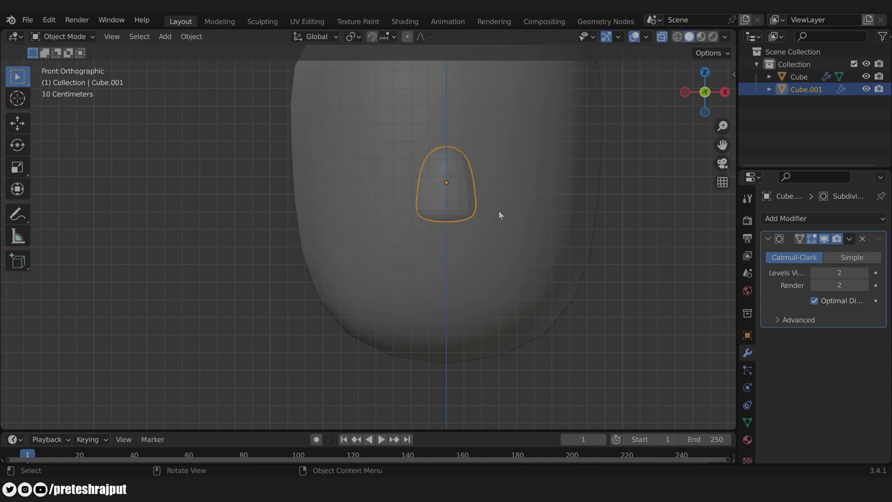
Step: Narrow the nose piece along X and apply Shade Smooth to it
key("s")
key("x")
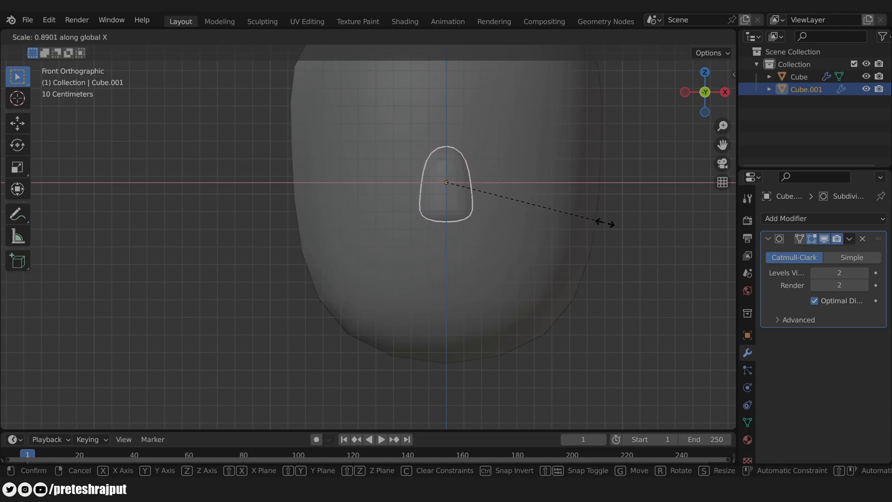
left_click(603, 222)
key("Tab")
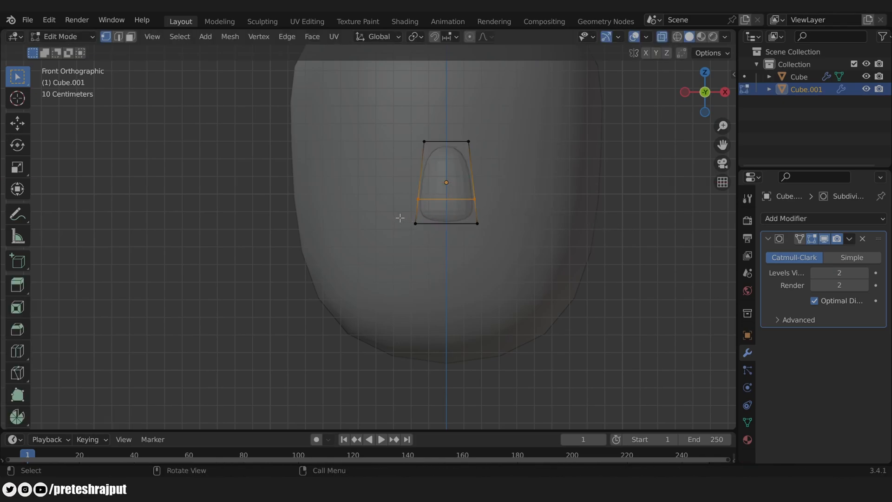
key("Tab")
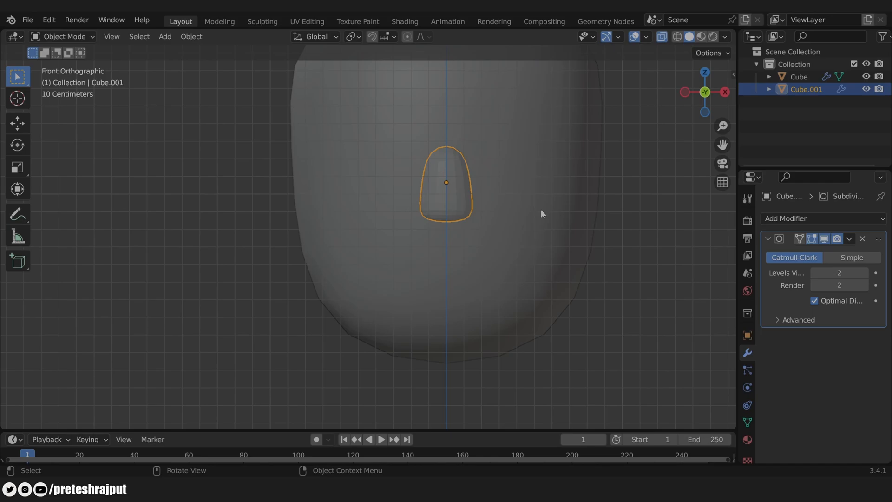
right_click(451, 155)
left_click(451, 154)
middle_click_drag(613, 209, 463, 222)
key("KP_3")
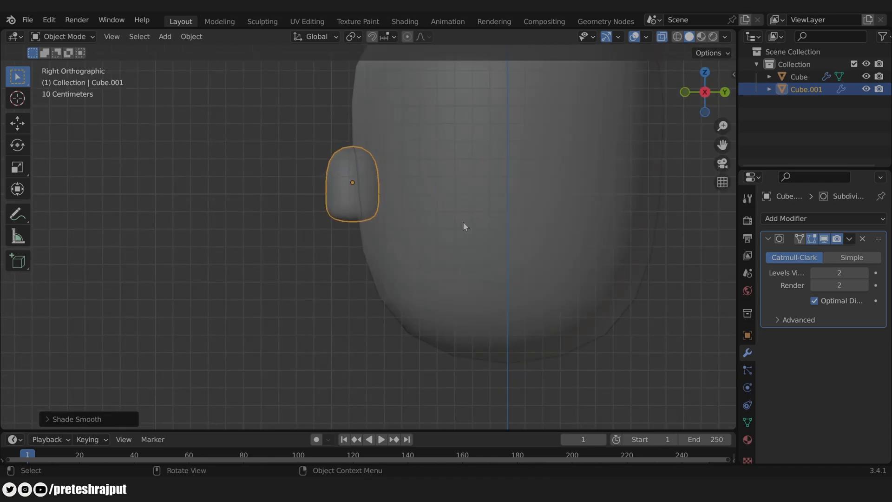
Step: In face select mode, delete the nose cage's back and bottom faces
scroll(462, 222, "up", 2)
key("Tab")
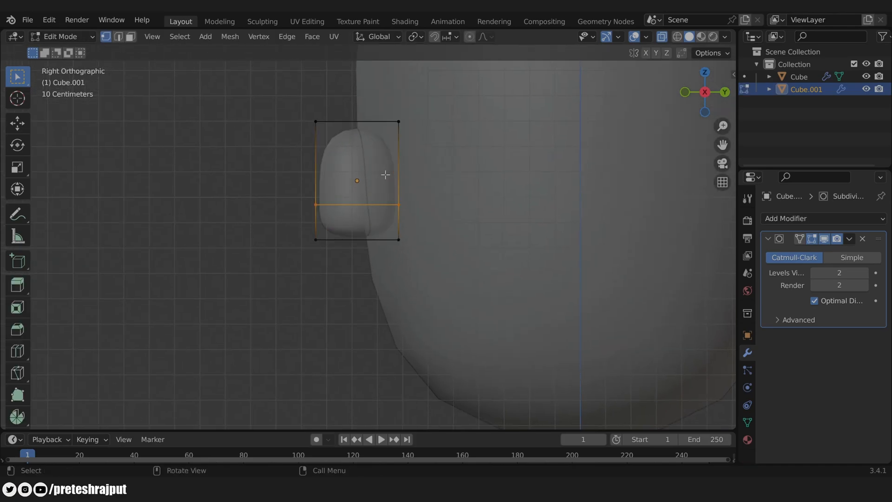
key("3")
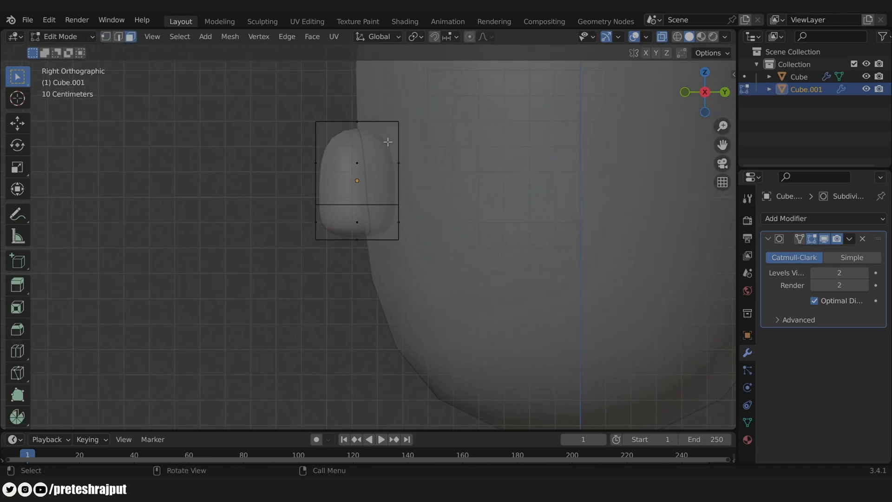
middle_click_drag(458, 180, 356, 185)
left_click(363, 176)
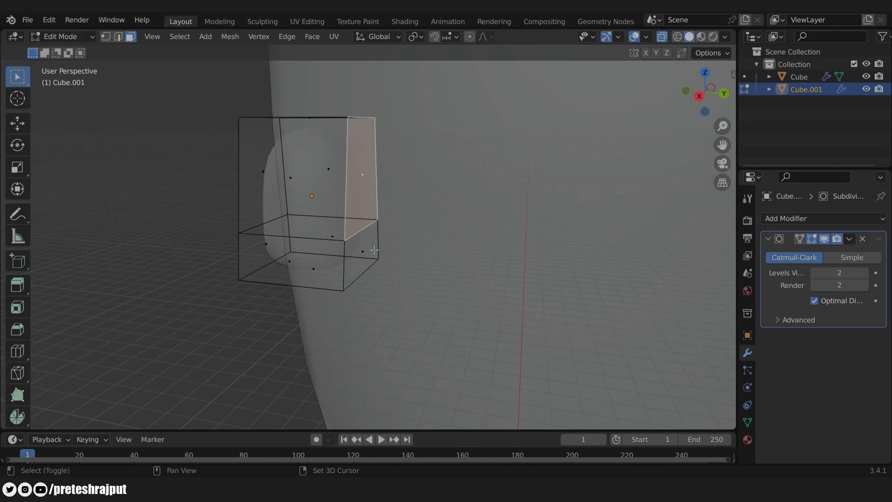
left_click(365, 250, "shift")
key("x")
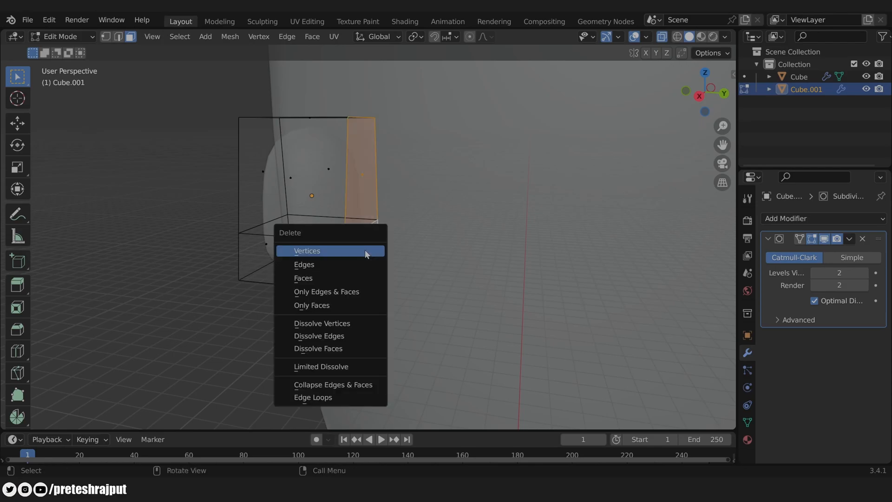
left_click(362, 278)
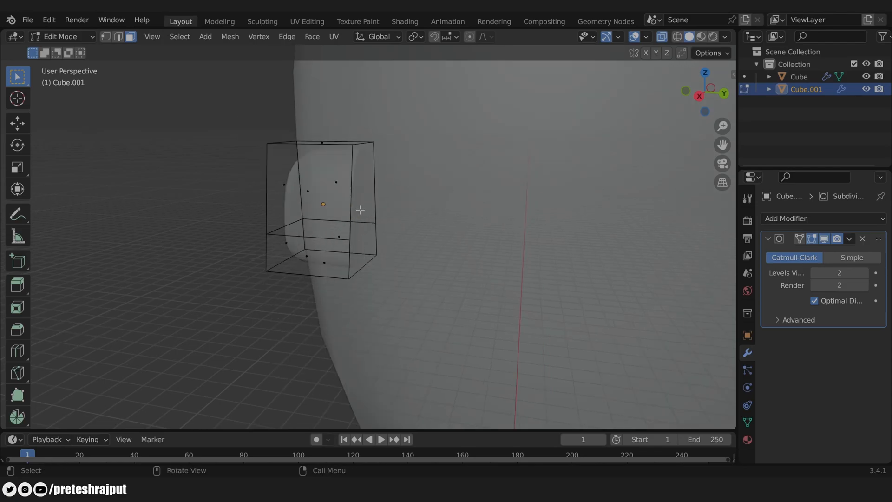
Step: Tilt the nose's front edge and nudge it forward along Y
key("KP_3")
scroll(361, 210, "up", 2)
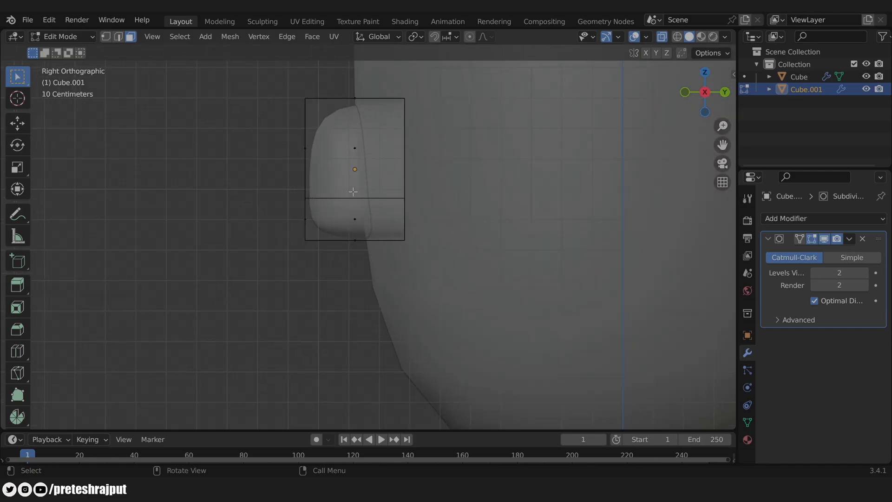
left_click_drag(284, 76, 325, 279)
key("r")
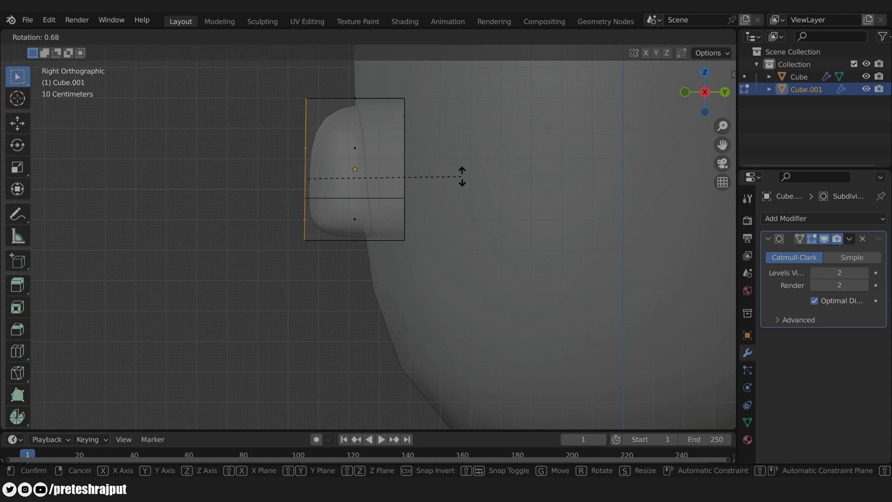
left_click(471, 188)
key("g")
key("y")
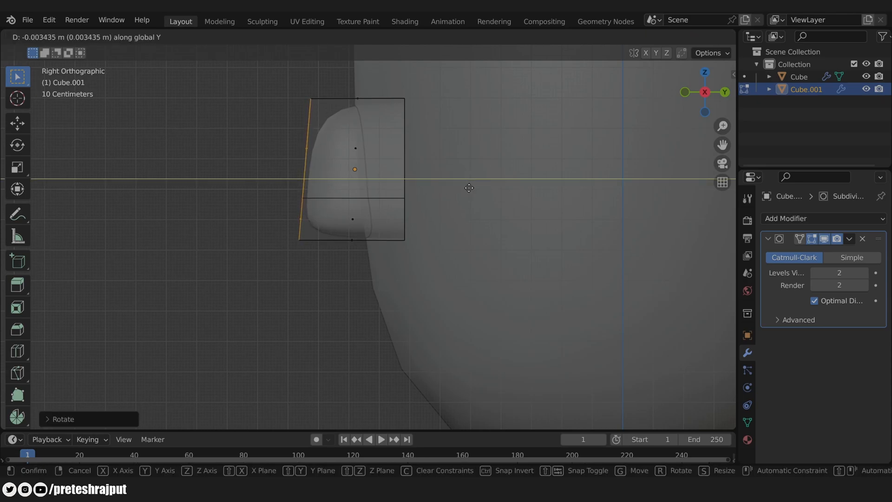
left_click(468, 187)
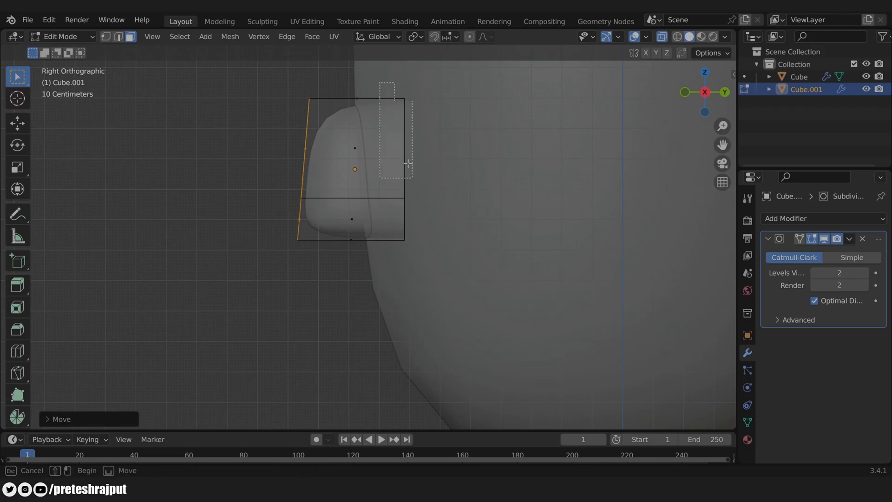
Step: Pull the nose's back edge toward the front along Y and readjust the front edge
left_click(457, 296)
left_click_drag(392, 76, 495, 226)
key("g")
key("y")
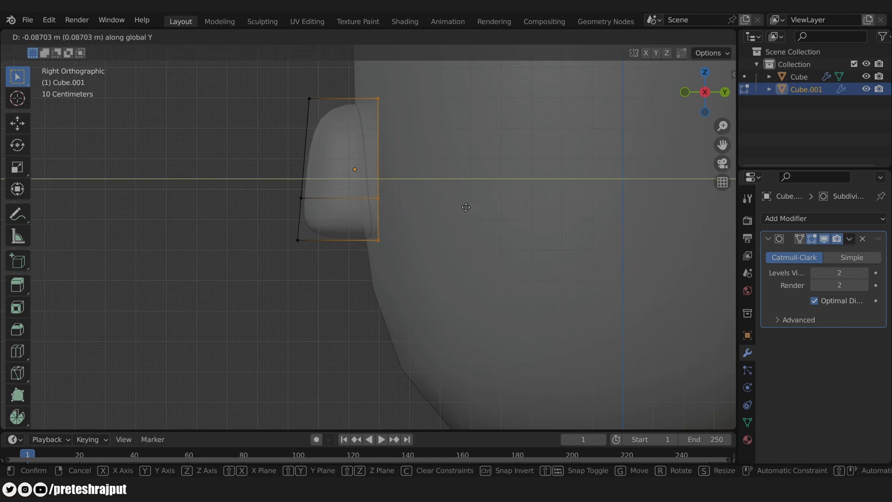
left_click(459, 203)
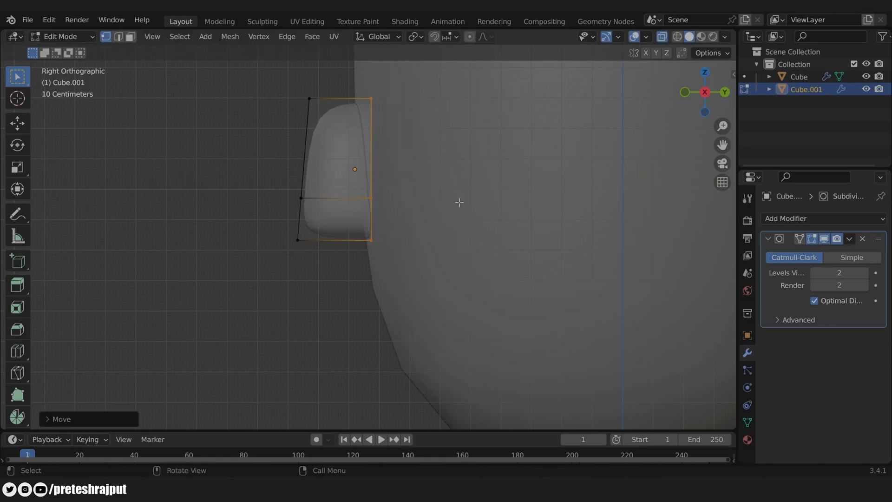
left_click_drag(272, 80, 335, 292)
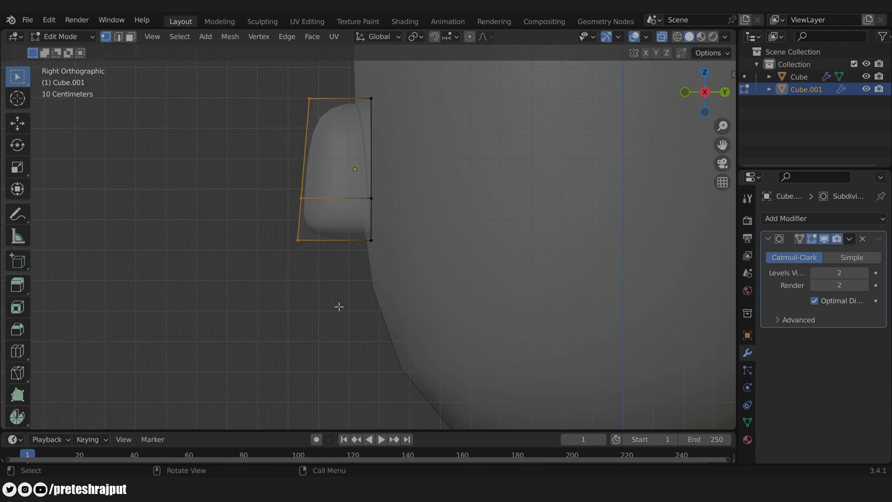
key("g")
key("y")
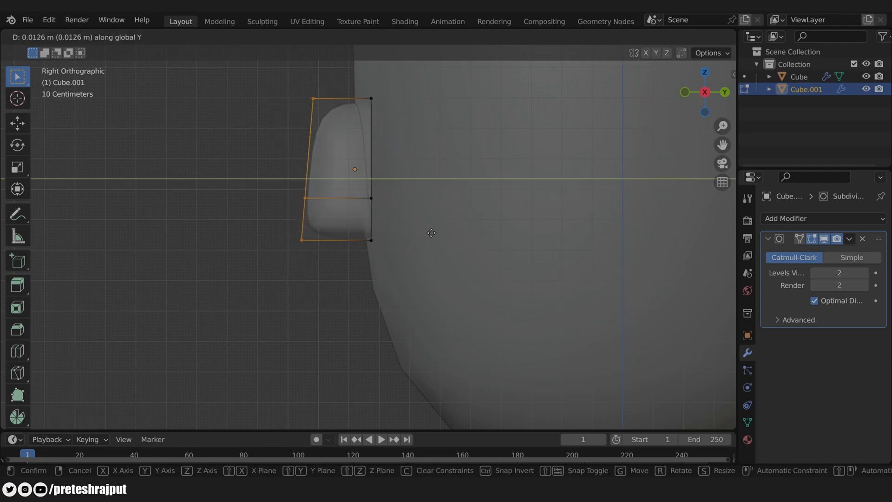
left_click(436, 233)
key("Tab")
Step: Turn off X-ray, deselect the nose, and orbit out to view the whole head
scroll(408, 263, "down", 4)
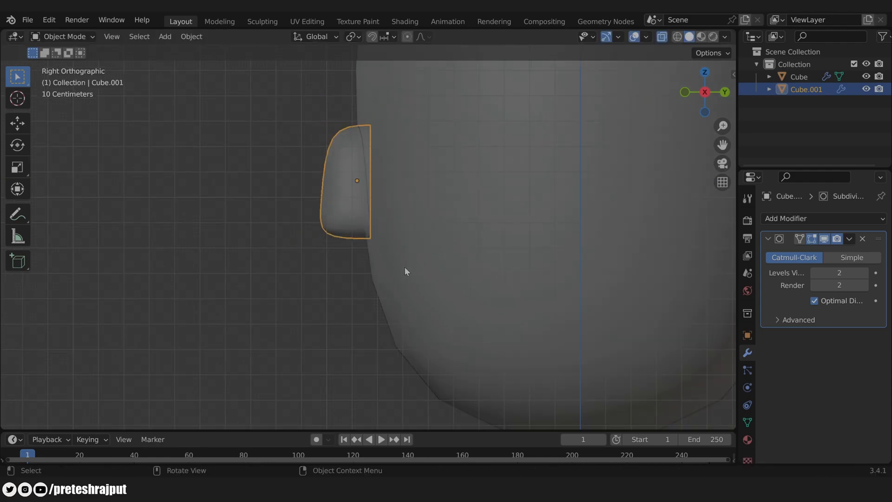
middle_click_drag(390, 262, 517, 270)
middle_click_drag(447, 232, 464, 237)
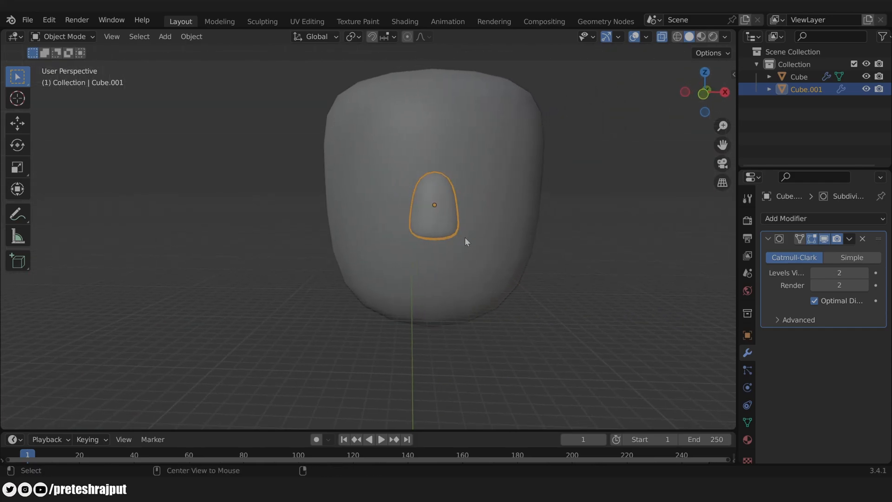
key("alt+z")
left_click(587, 270)
middle_click_drag(588, 285, 579, 279)
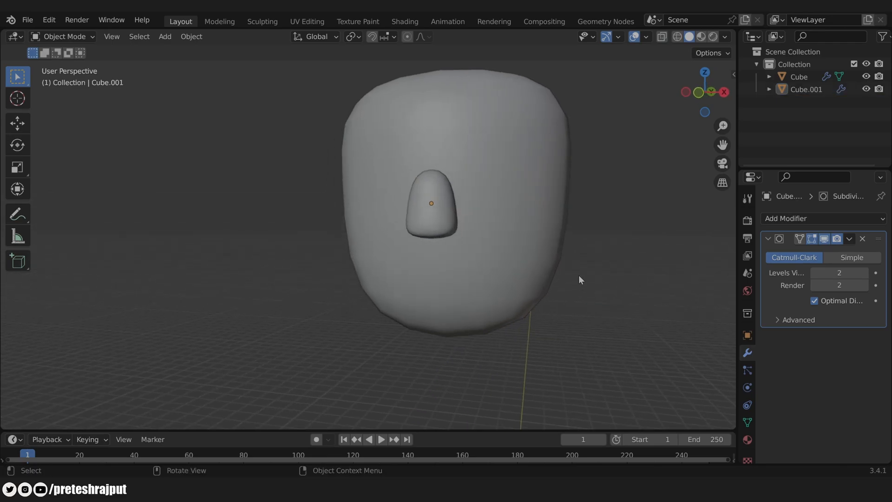
middle_click_drag(579, 275, 671, 351)
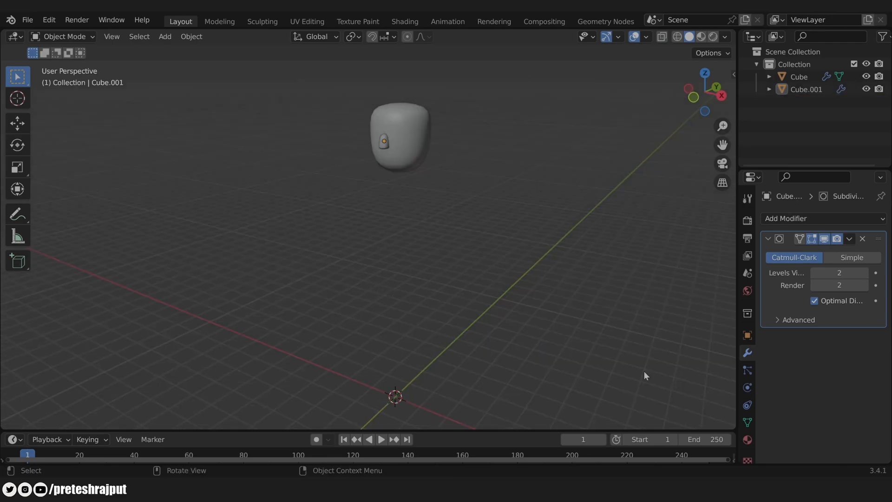
key("shift+a")
Step: Add a new tiny cube and raise it along Z into the head
mouse_move(358, 224)
left_click(411, 236)
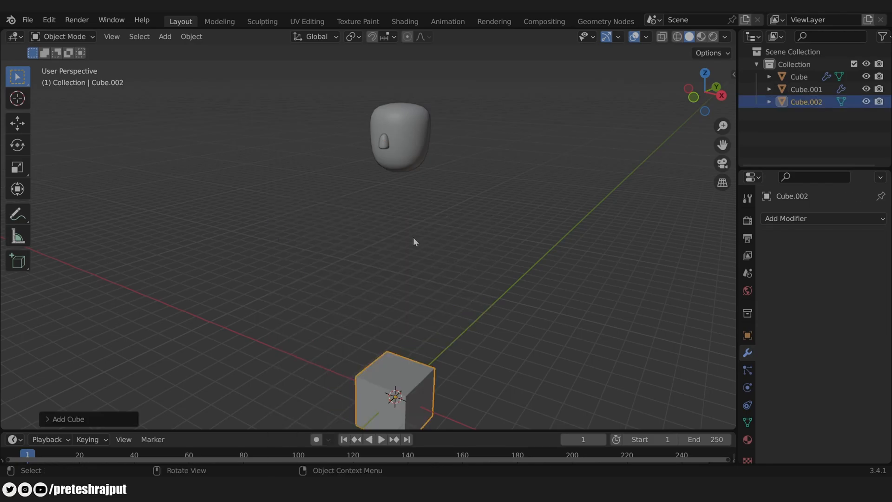
key("s")
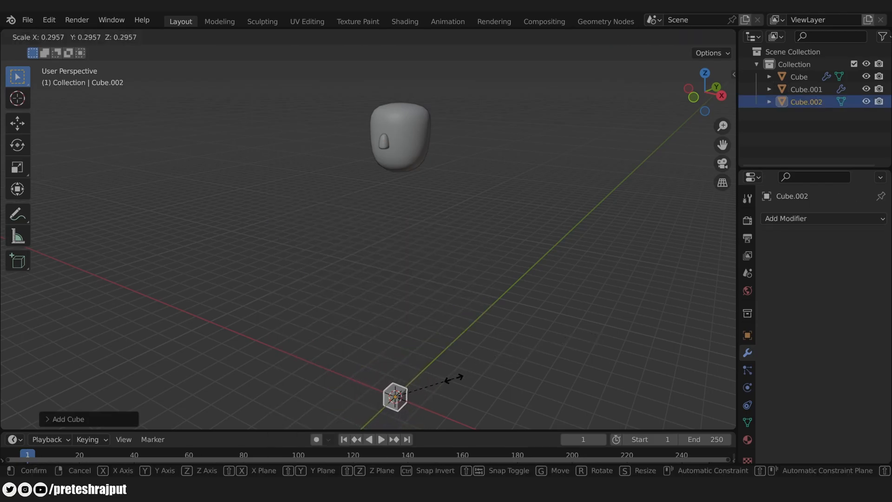
left_click(423, 395)
key("g")
key("z")
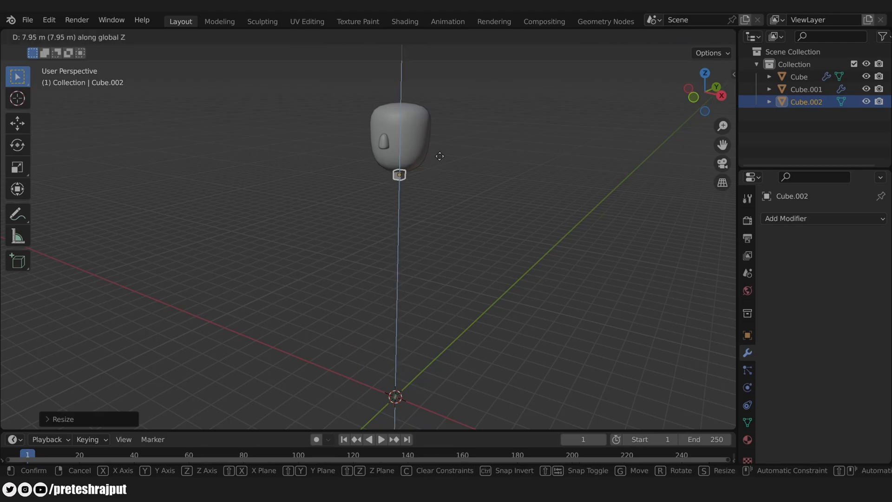
left_click(442, 123)
Step: Position the tiny cube above and right of the nose, moved forward along Y onto the face
key("KP_1")
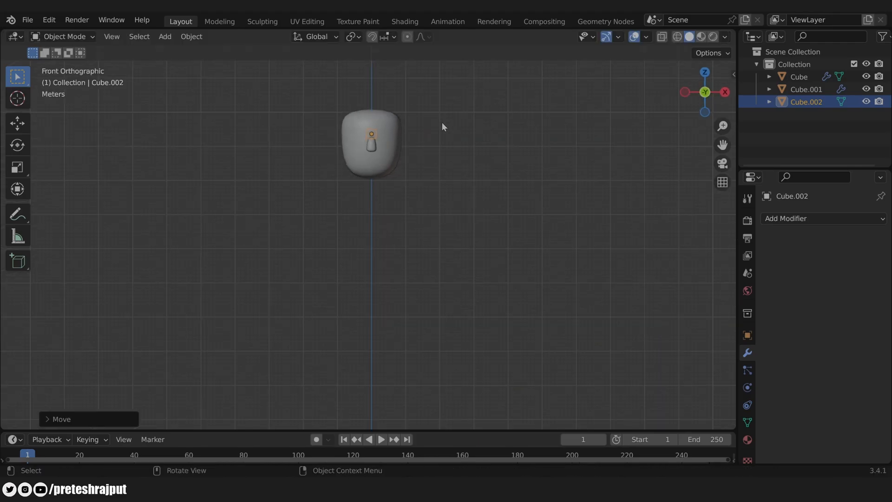
scroll(399, 140, "up", 3)
middle_click_drag(422, 126, 452, 381, "shift")
key("g")
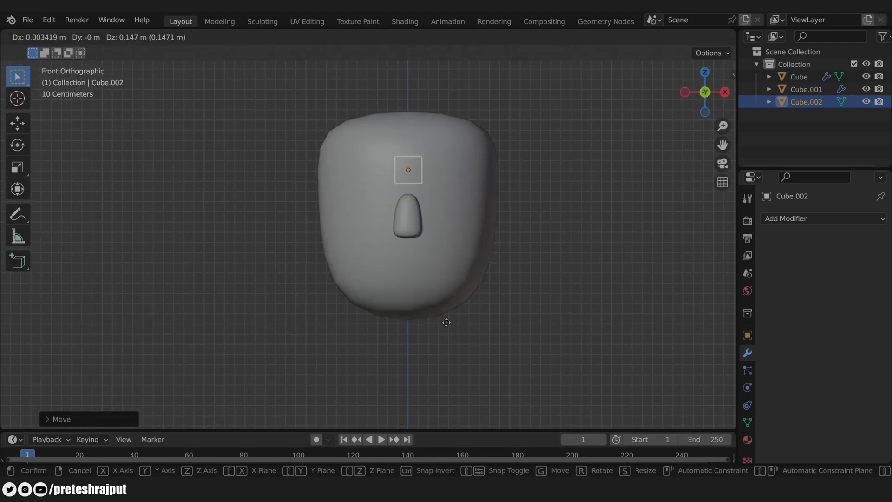
left_click(483, 342)
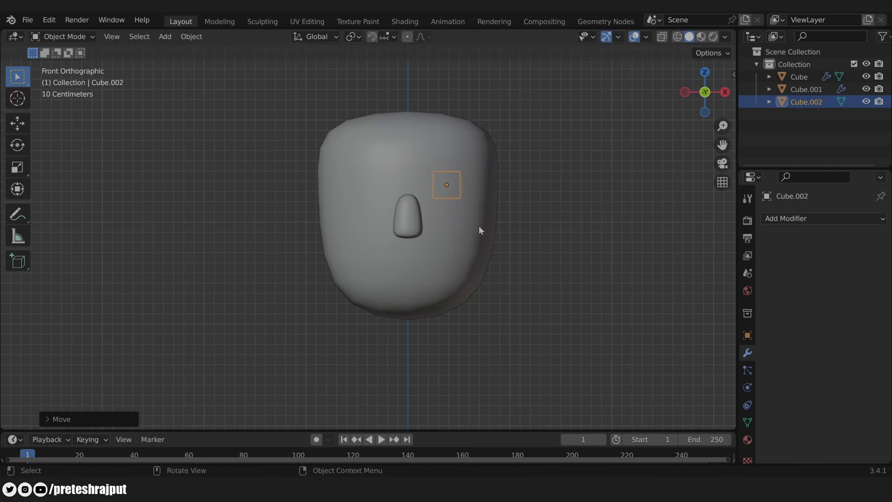
key("KP_3")
key("g")
key("y")
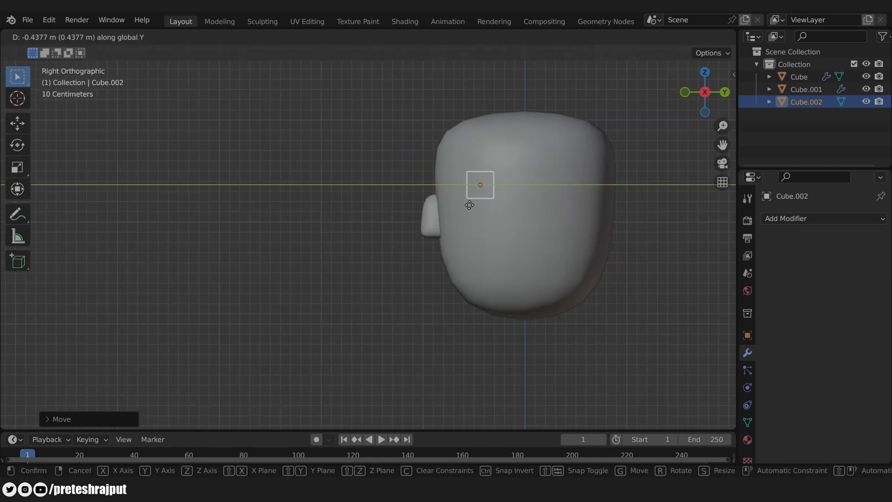
left_click(437, 199)
Step: Flatten the eye cube to about 0.52 along Y
scroll(443, 195, "up", 5)
scroll(520, 210, "down", 2, "ctrl")
key("s")
key("y")
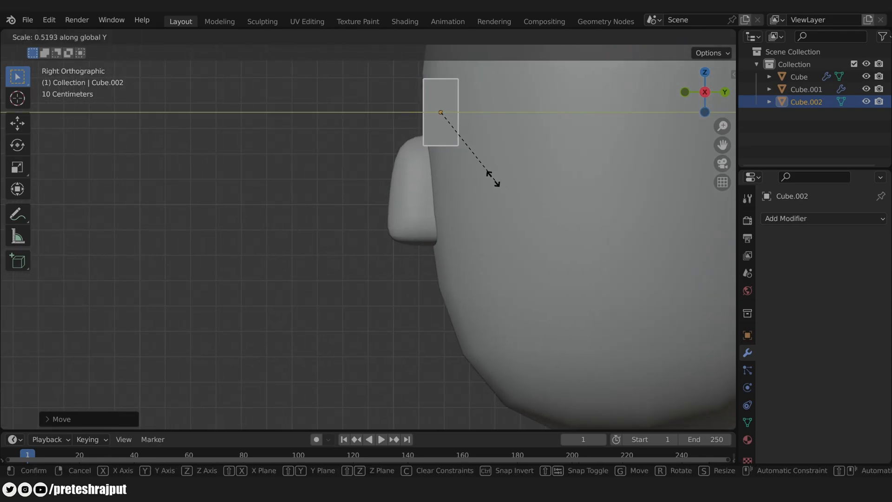
left_click(463, 150)
middle_click_drag(454, 157, 464, 209)
scroll(469, 185, "up", 2)
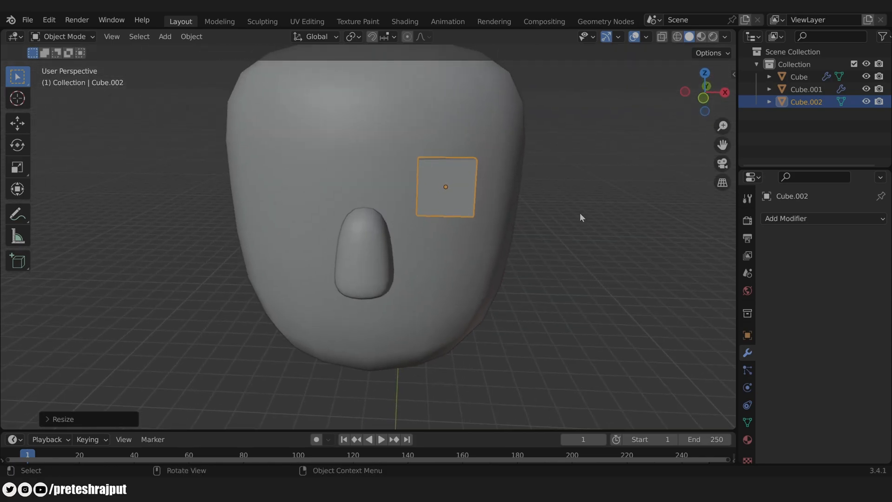
Step: Add a Subdivision Surface modifier to the eye with viewport level 2
left_click(775, 220)
left_click(661, 442)
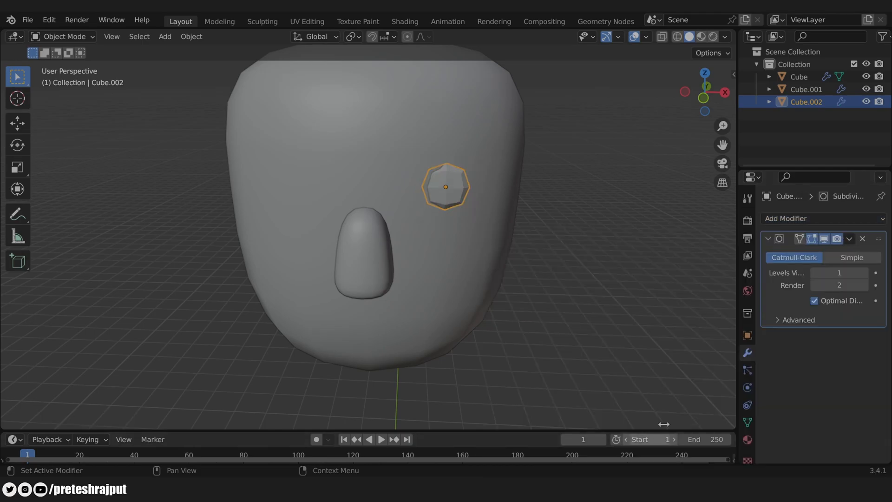
left_click(865, 273)
Step: Stretch the eye vertically into a taller oval in front view and shade it smooth
middle_click_drag(523, 201, 523, 195)
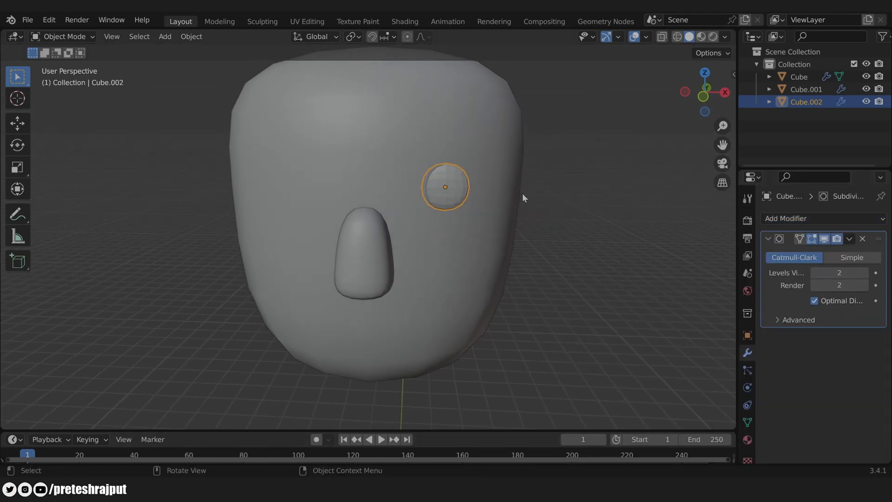
key("KP_1")
key("s")
key("z")
left_click(594, 183)
right_click(449, 178)
left_click(449, 178)
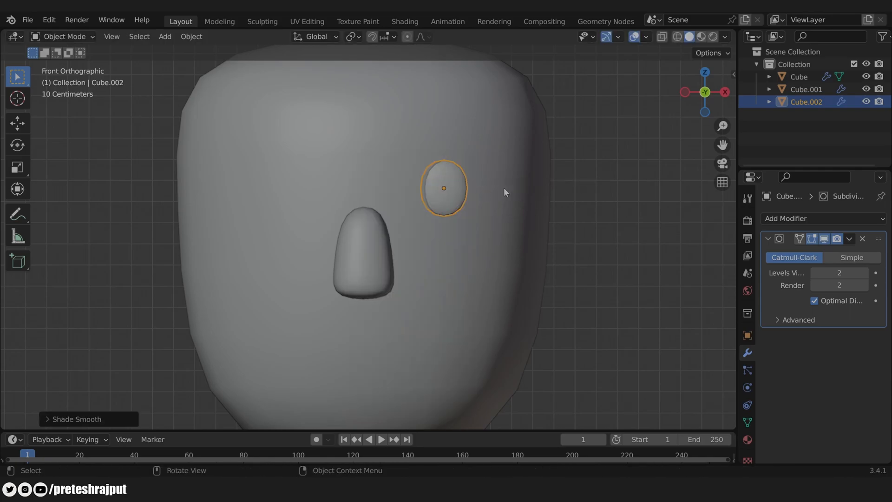
Step: Rotate the eye in top view so it follows the curve of the face
key("KP_7")
scroll(502, 219, "up", 4)
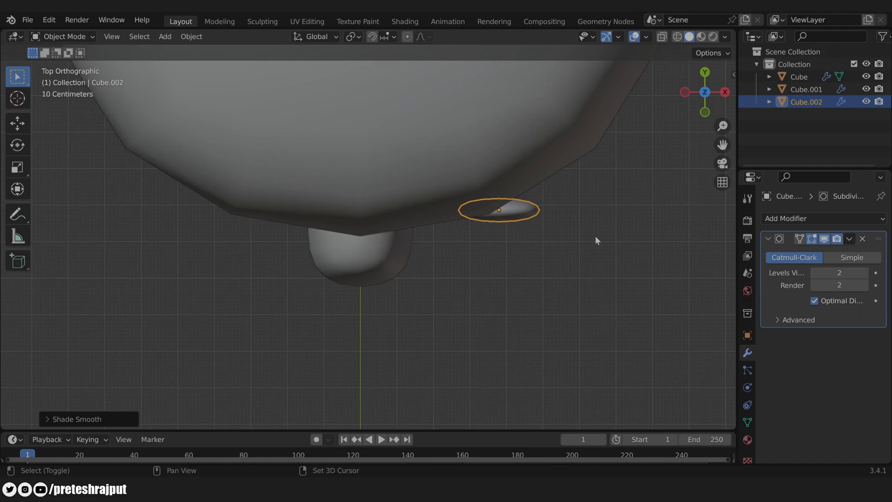
middle_click_drag(585, 236, 570, 247, "shift")
key("r")
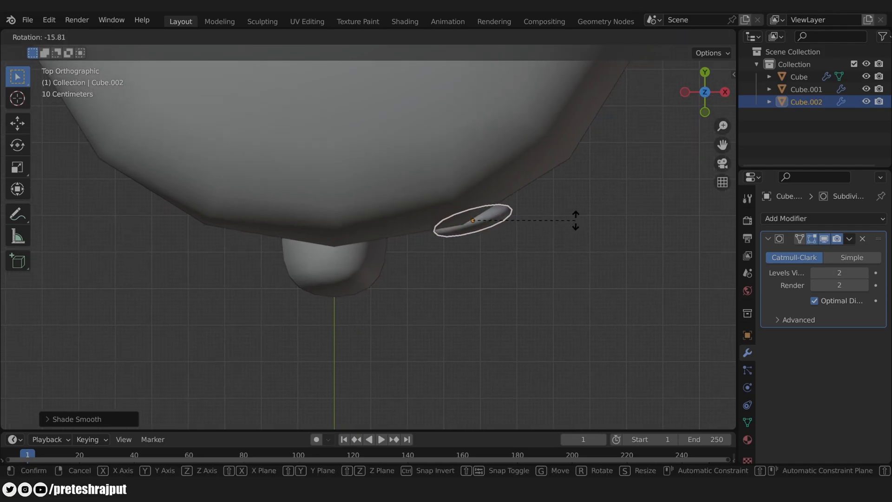
left_click(575, 217)
scroll(451, 282, "down", 3)
middle_click_drag(450, 281, 548, 186)
Step: In front view, shrink the eye slightly and raise it along Z
left_click(549, 182)
scroll(553, 232, "up", 3)
left_click(463, 172)
key("KP_1")
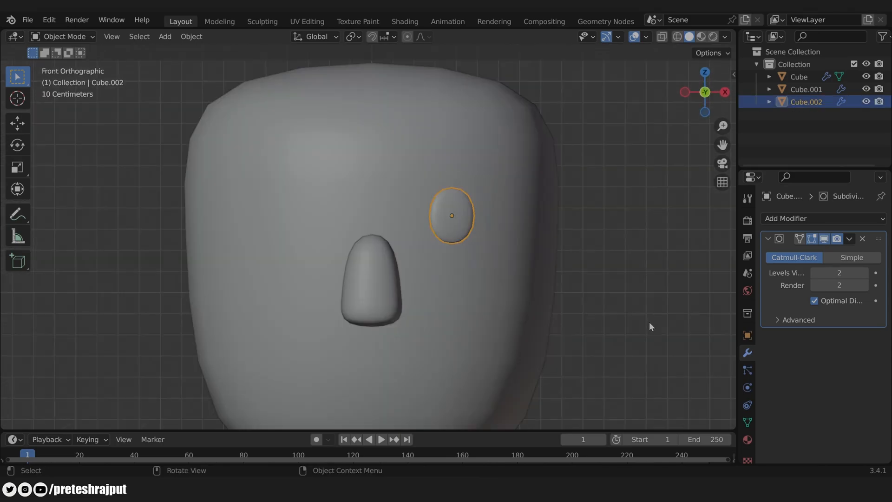
key("s")
left_click(610, 314)
key("g")
key("z")
left_click(610, 306)
scroll(499, 301, "down", 3)
scroll(499, 301, "up", 2)
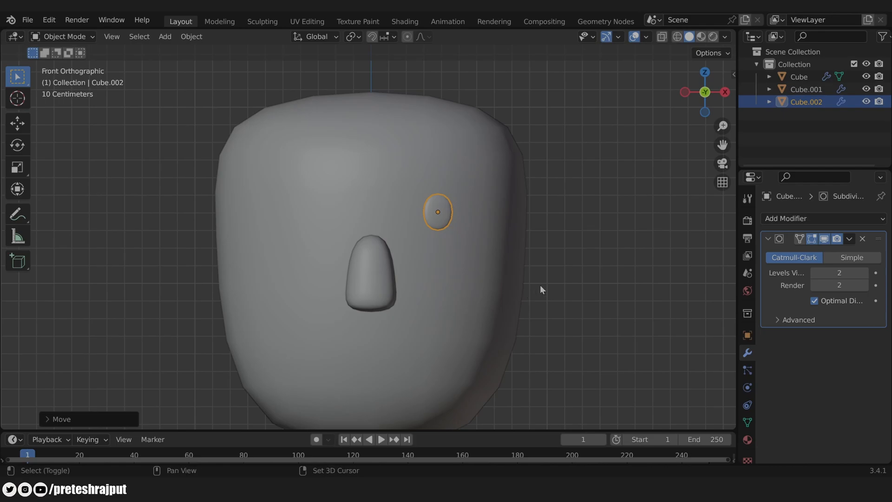
Step: Move the eye and nose down together about 0.178 m on Z, then select only the eye
middle_click_drag(544, 285, 567, 279, "shift")
scroll(534, 256, "down", 1)
left_click(389, 263, "shift")
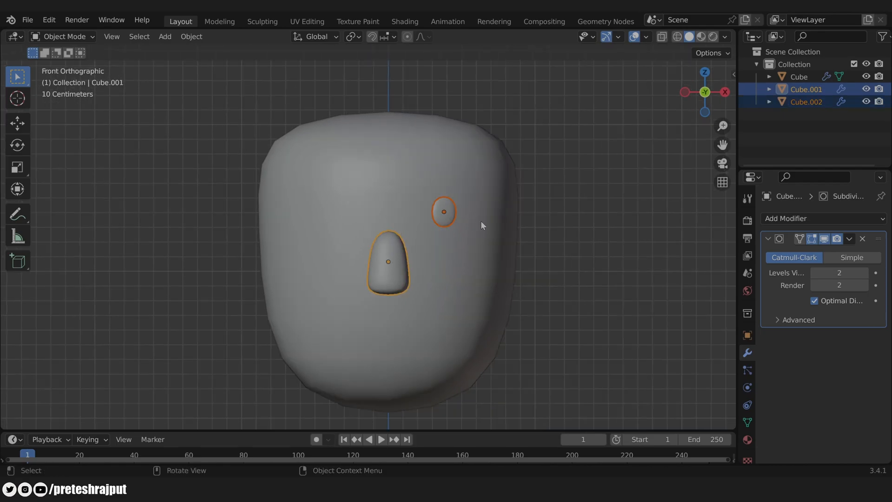
key("g")
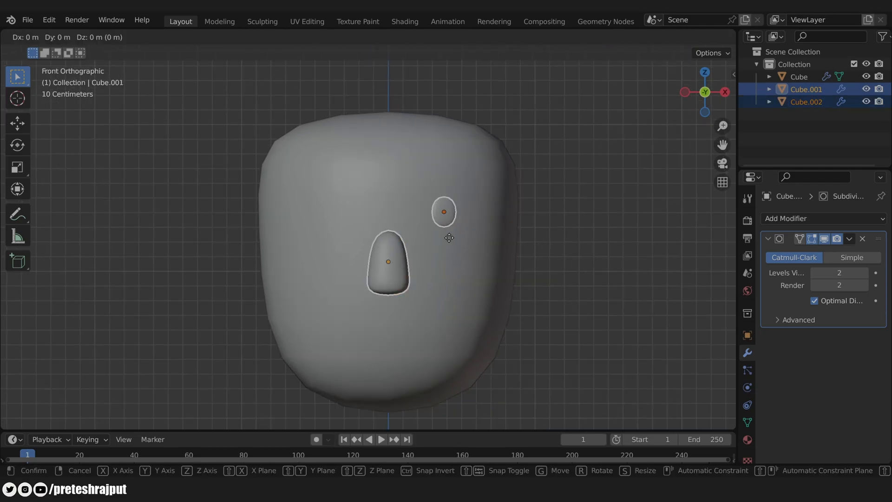
key("z")
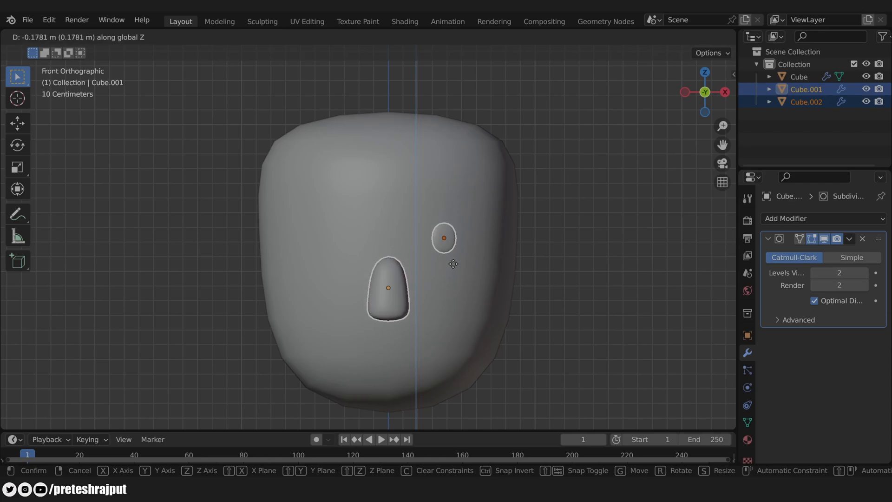
left_click(457, 266)
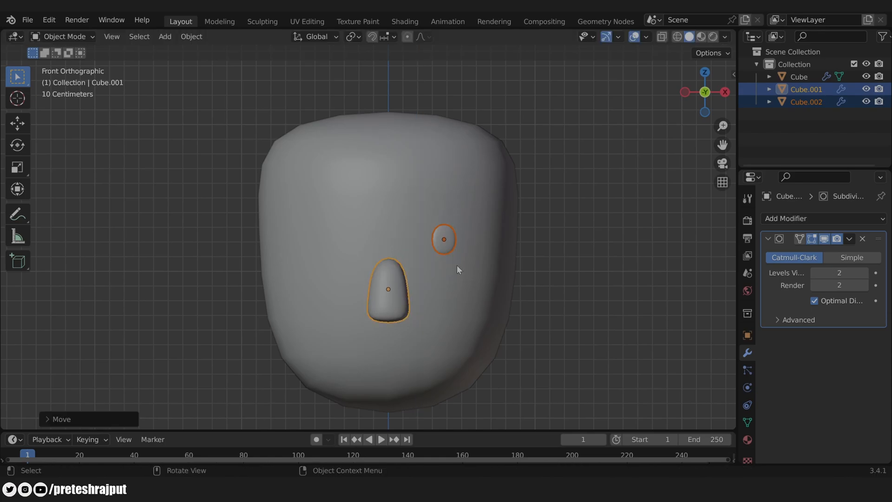
scroll(456, 268, "down", 1)
middle_click_drag(456, 269, 457, 258, "shift")
scroll(458, 258, "up", 1)
left_click(446, 228)
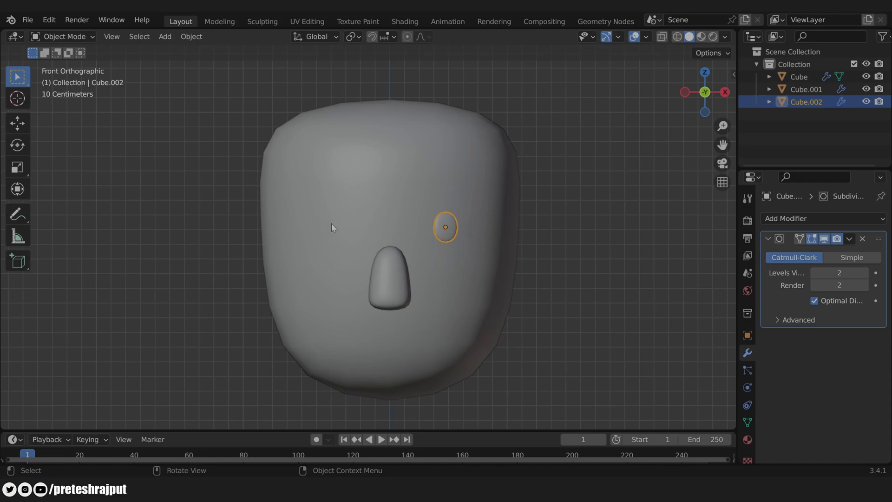
Step: Add a Mirror modifier to the eye using the head Cube as mirror object
left_click(785, 218)
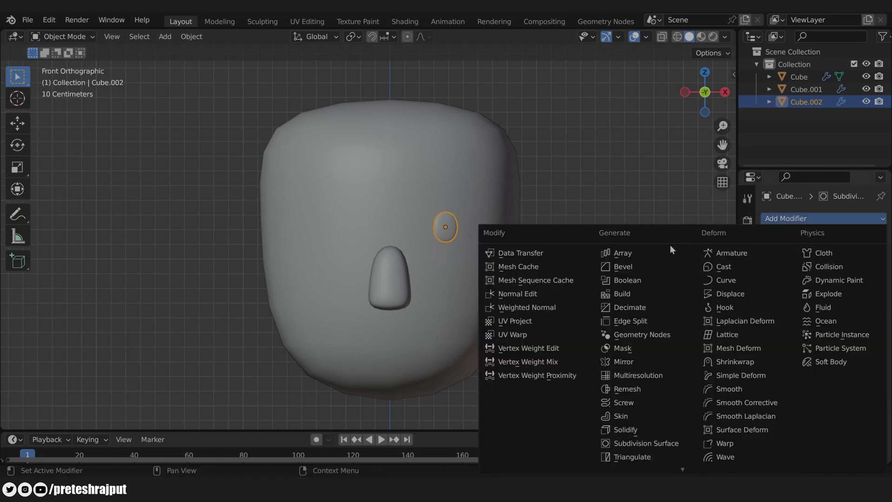
left_click(639, 361)
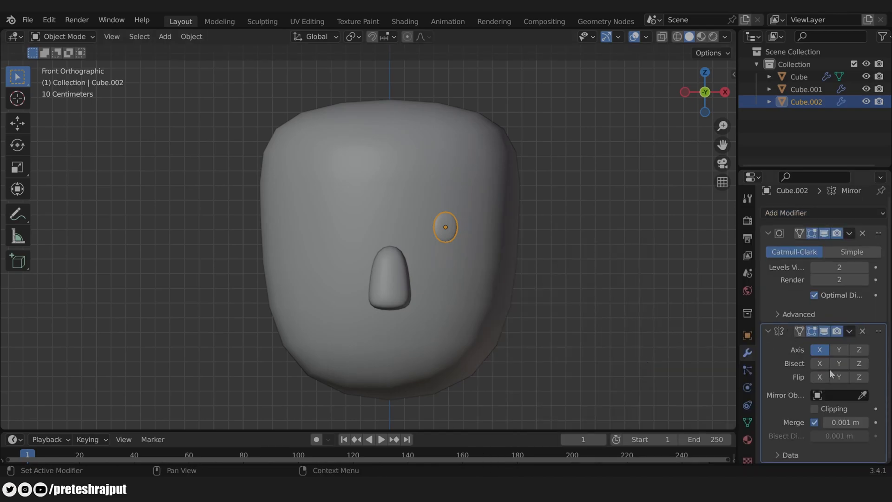
left_click(863, 395)
left_click(402, 162)
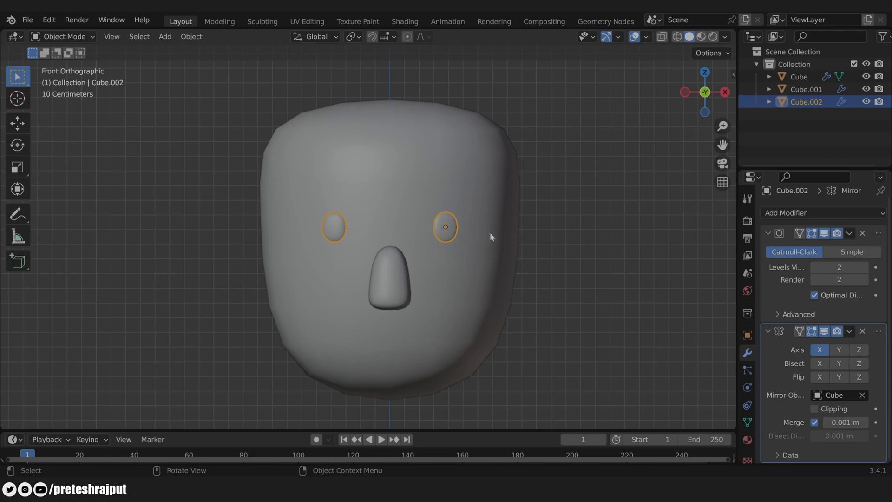
Step: Nudge the mirrored eye pair into place and set the 3D cursor on the forehead
key("g")
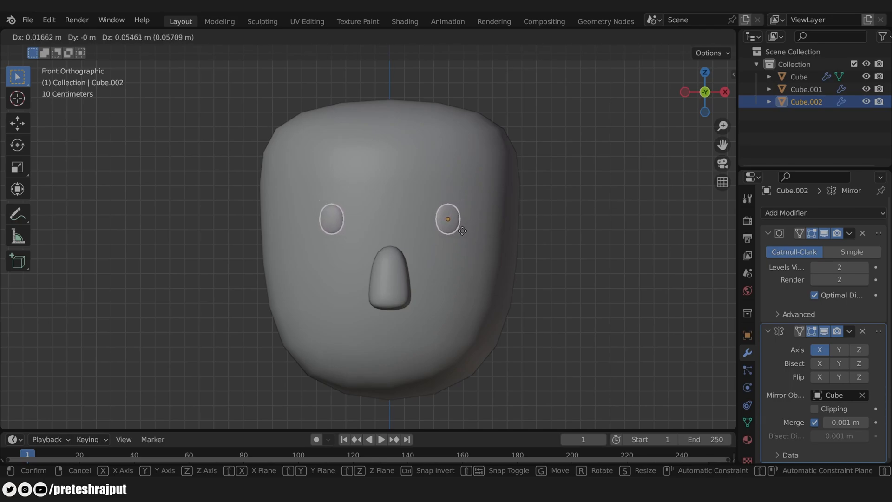
left_click(463, 232)
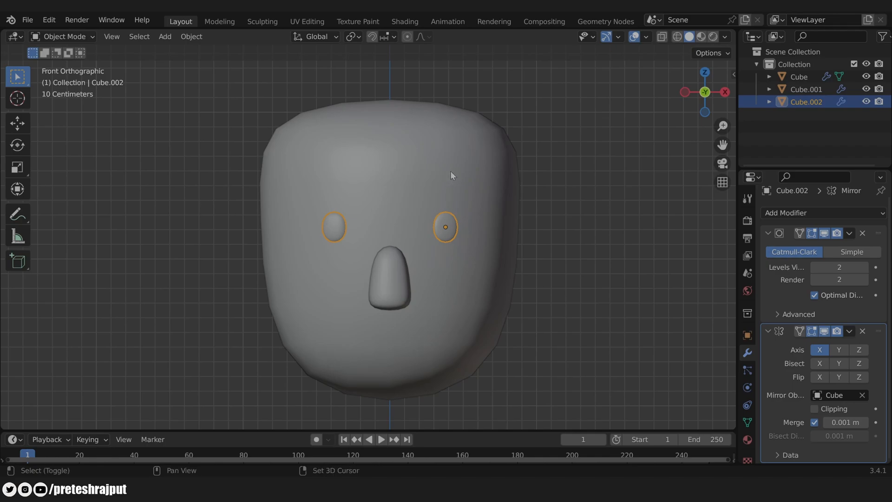
right_click(444, 184, "shift")
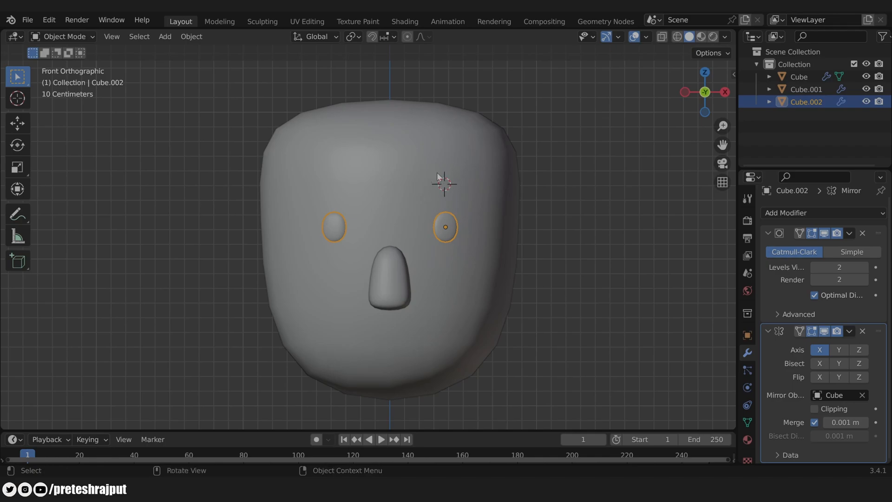
Step: Add a small cube on the forehead and make the head see-through
key("shift+a")
mouse_move(459, 191)
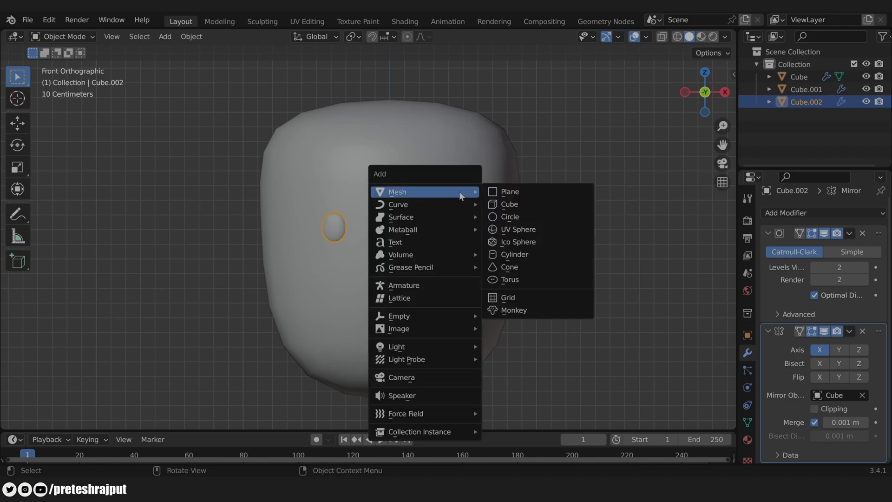
left_click(512, 206)
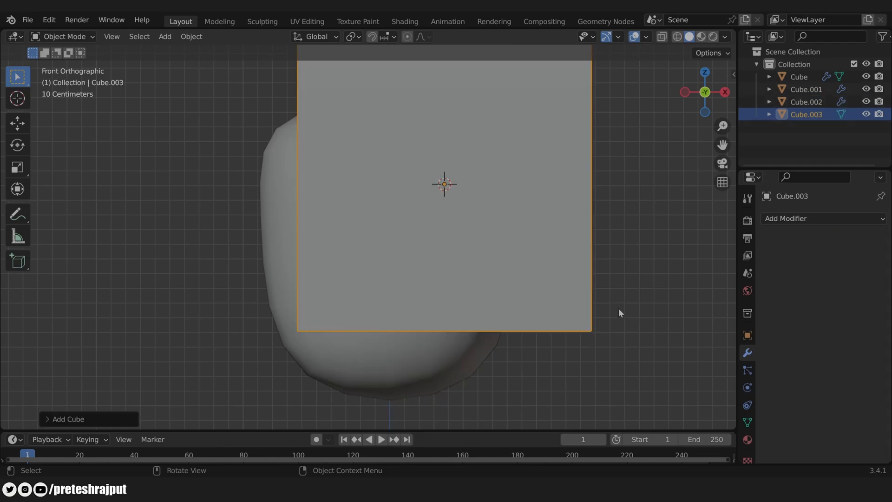
key("s")
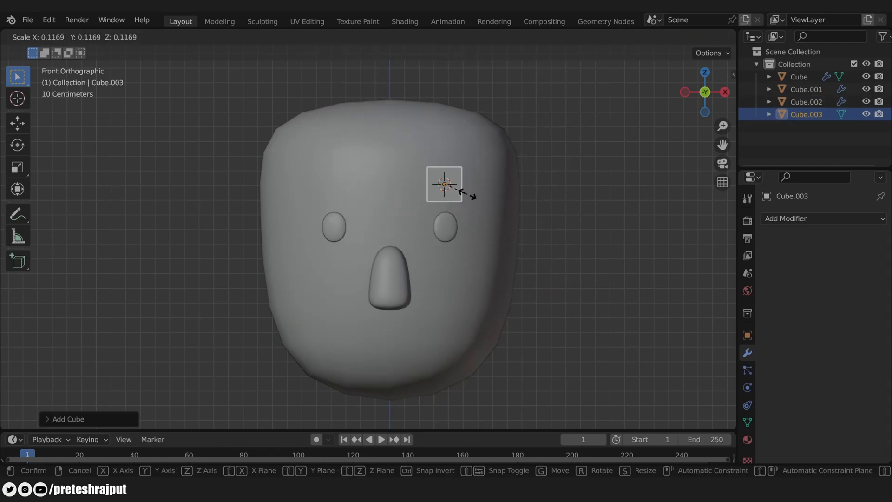
left_click(461, 189)
key("s")
key("x")
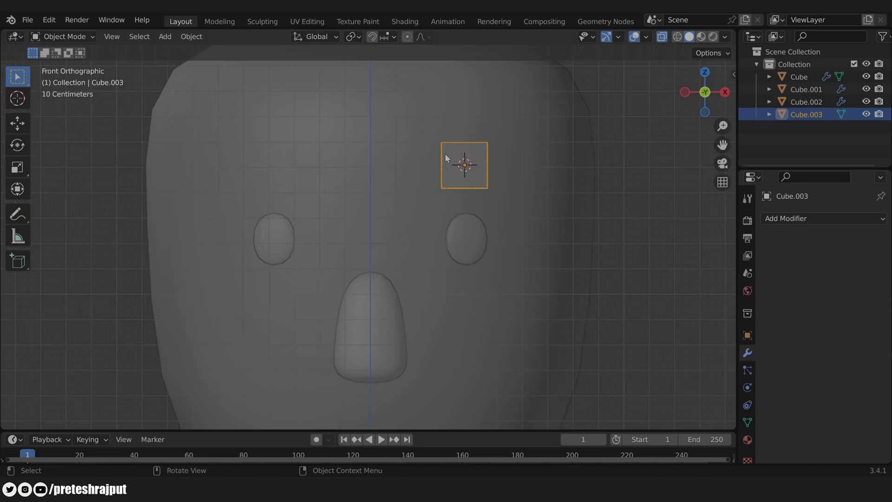
Step: In Edit Mode, widen the cube on X, flatten it on Z and thin its Y depth into a bar
key("Tab")
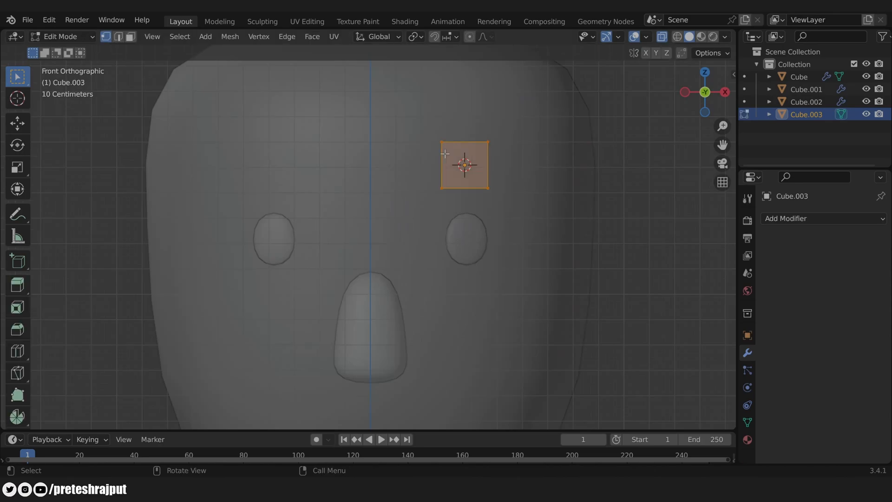
key("s")
key("x")
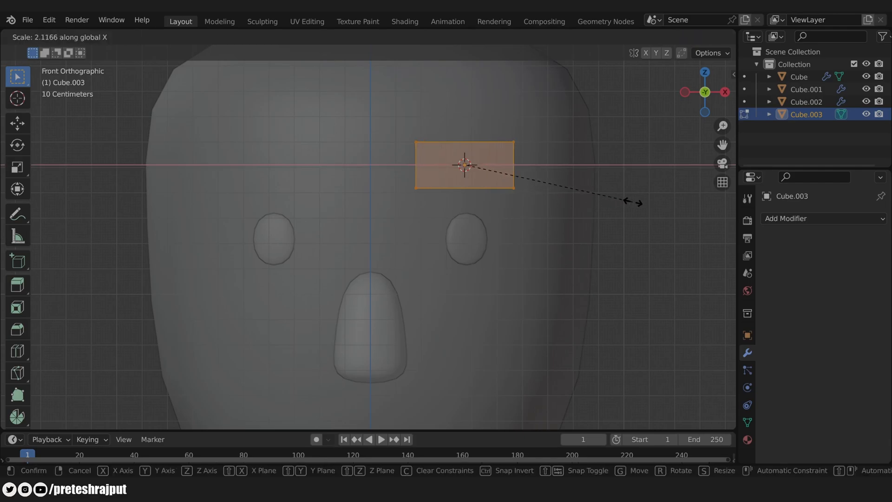
left_click(634, 203)
key("s")
key("z")
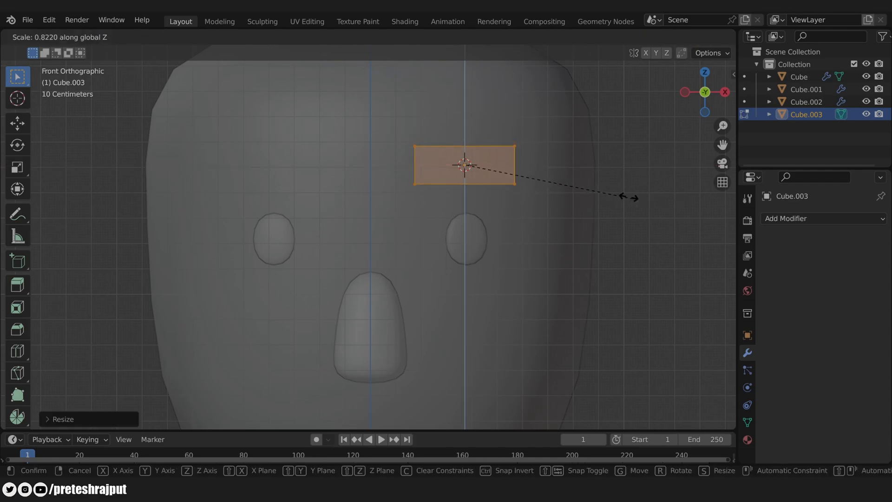
left_click(588, 185)
key("KP_3")
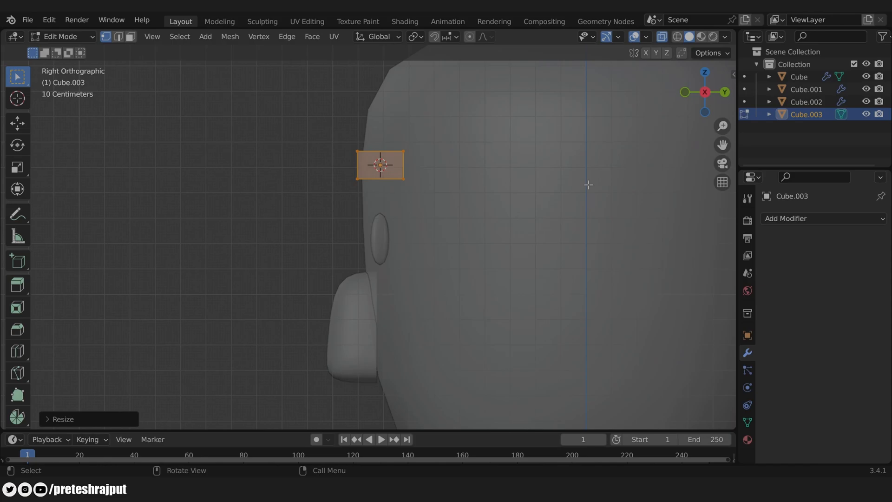
key("s")
key("y")
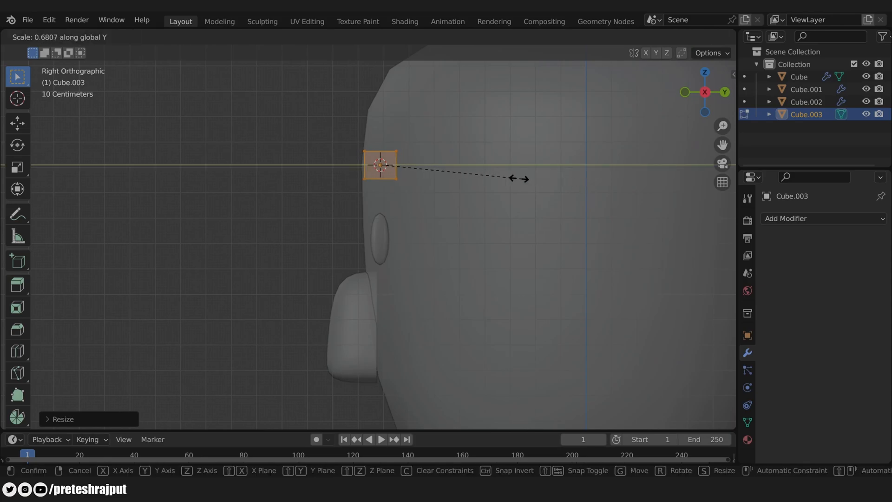
left_click(464, 174)
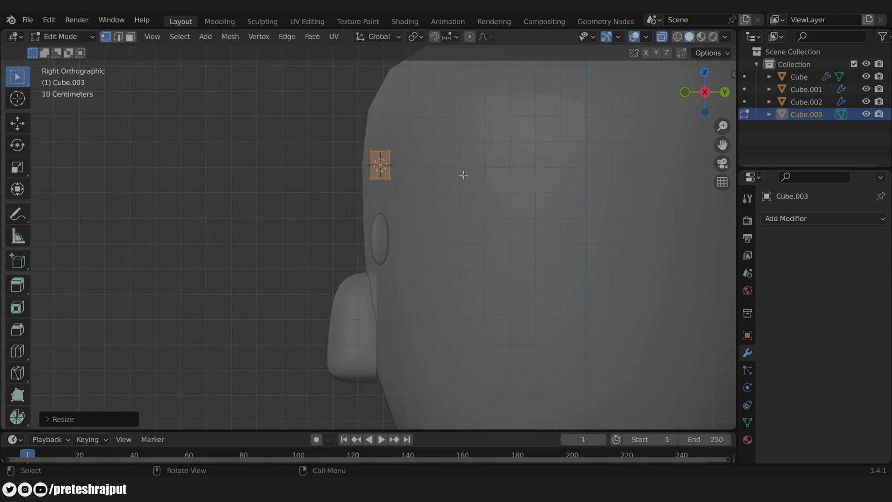
key("KP_1")
Step: Add a centred loop cut across the bar and lower its top vertices
key("ctrl+r")
left_click(475, 154)
right_click(475, 155)
left_click_drag(393, 132, 554, 166)
key("g")
key("z")
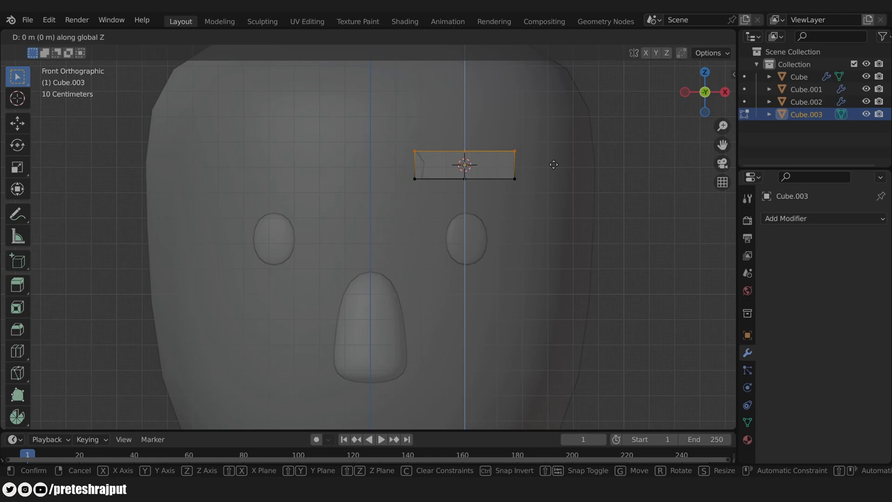
left_click(554, 173)
Step: Raise the middle edge to bend the bar into a chevron, then leave Edit Mode
key("2")
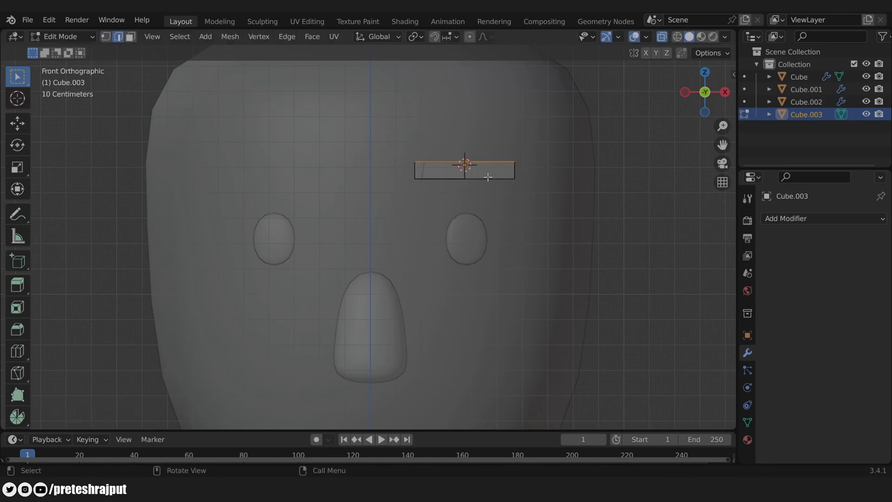
key("alt+a")
key("g")
key("z")
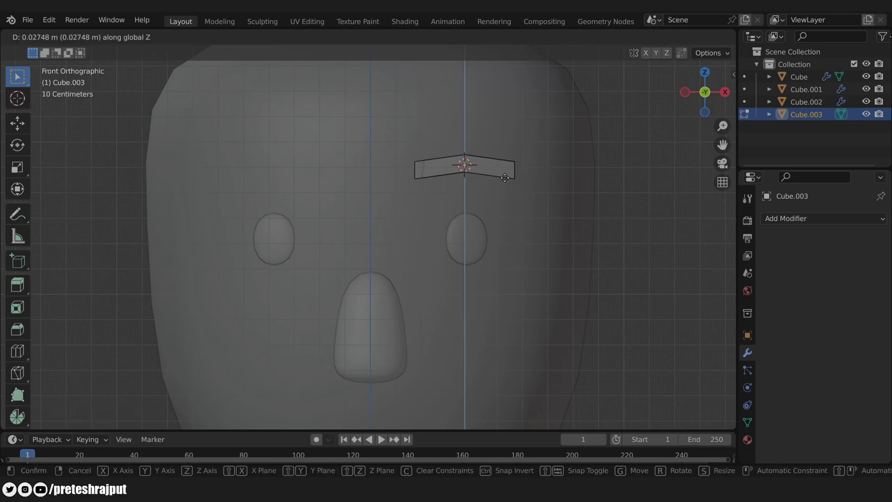
left_click(495, 170)
key("Tab")
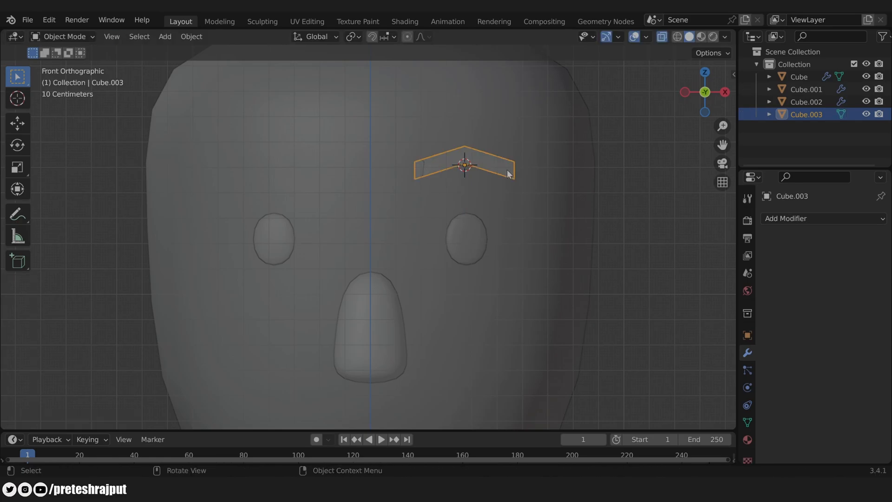
Step: Smooth the eyebrow with a level-2 Subdivision Surface modifier
left_click(790, 217)
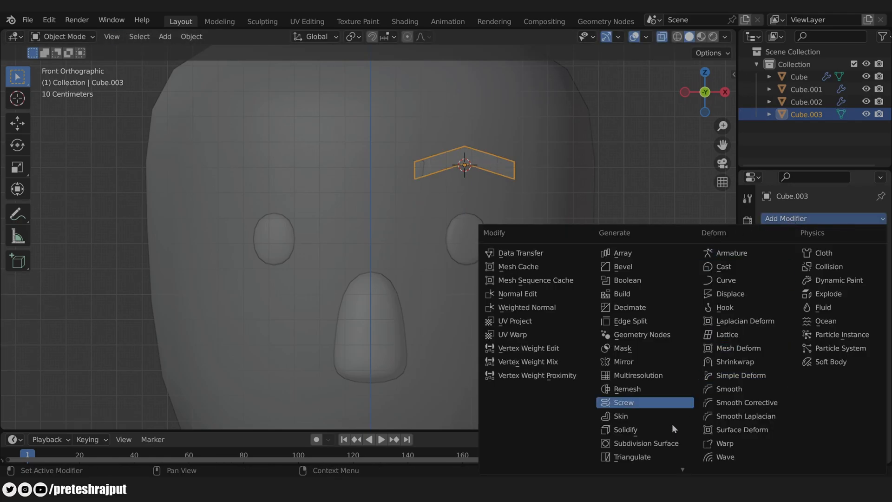
left_click(659, 443)
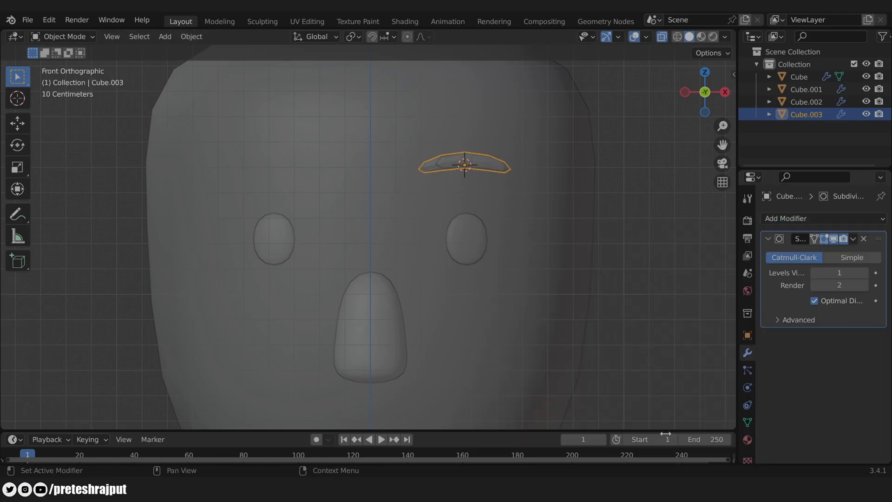
left_click(864, 273)
Step: Rotate the eyebrow in top view to follow the face's curve
middle_click_drag(518, 155, 553, 163)
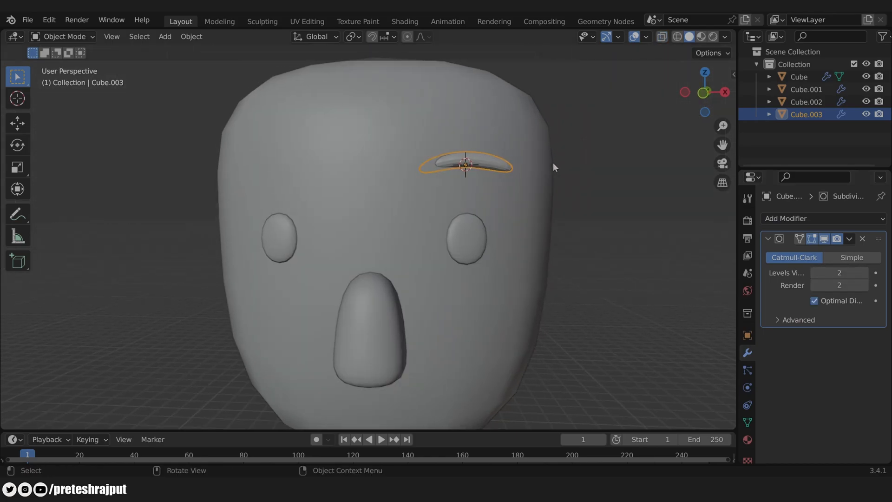
key("KP_7")
scroll(562, 232, "up", 2)
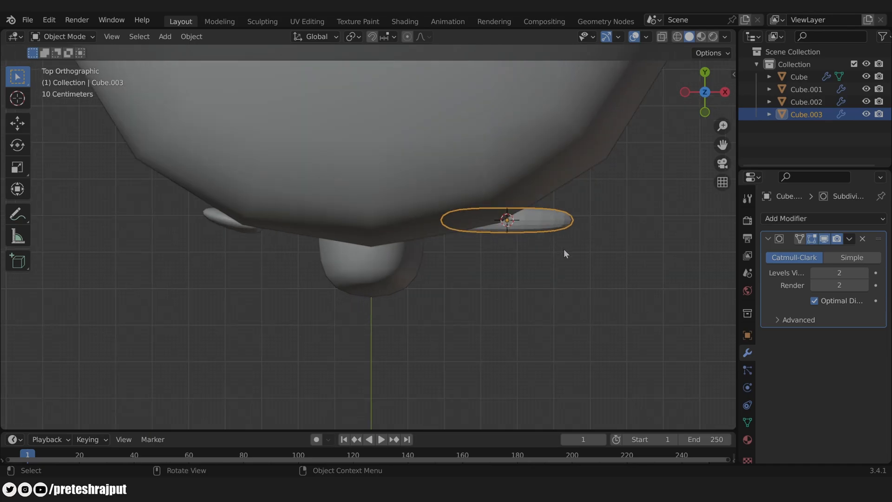
key("r")
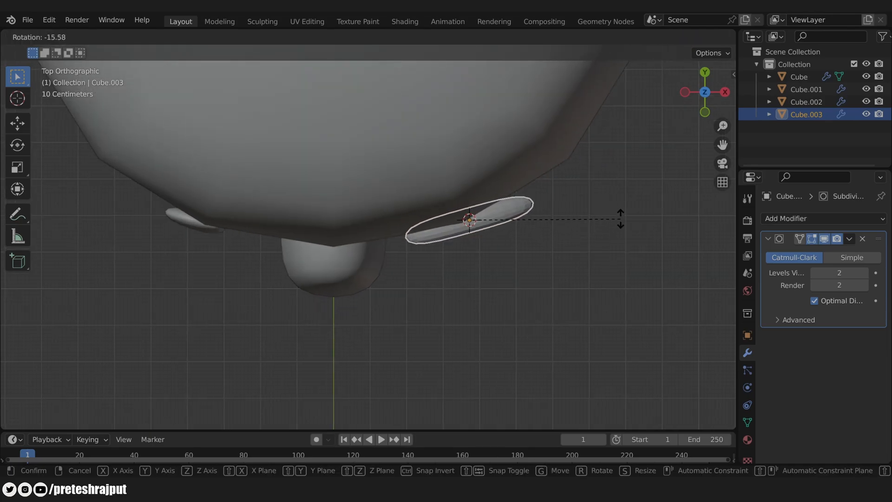
left_click(620, 218)
Step: In side view, move the eyebrow along Y so it sits on the face
middle_click_drag(542, 276, 545, 214)
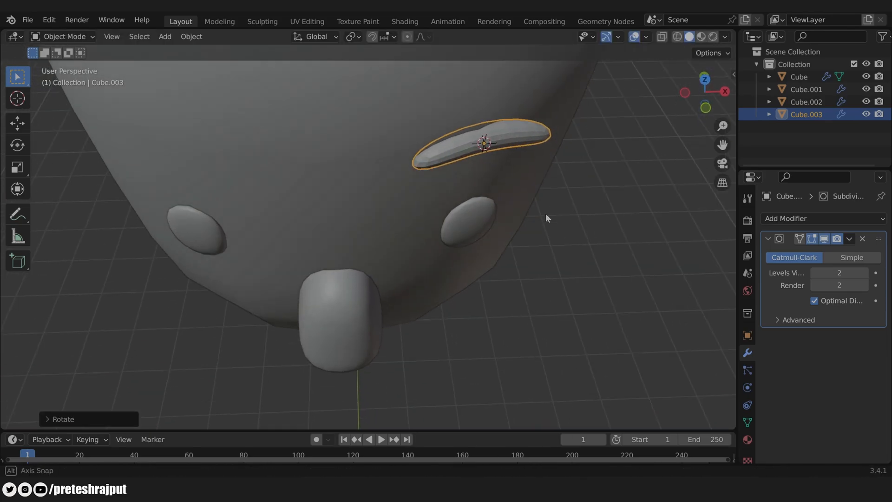
key("KP_3")
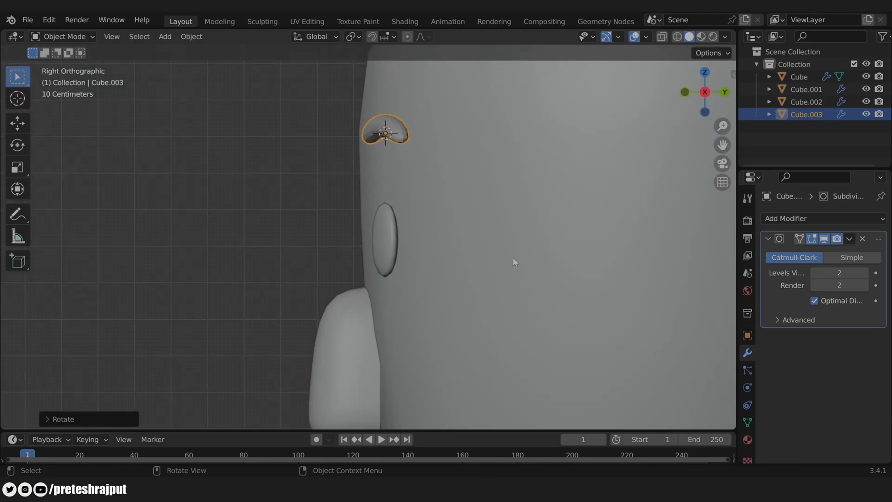
key("g")
key("y")
left_click(489, 252)
Step: In front view, lower the eyebrow along Z to just above the right eye
middle_click_drag(489, 253, 559, 230)
key("KP_1")
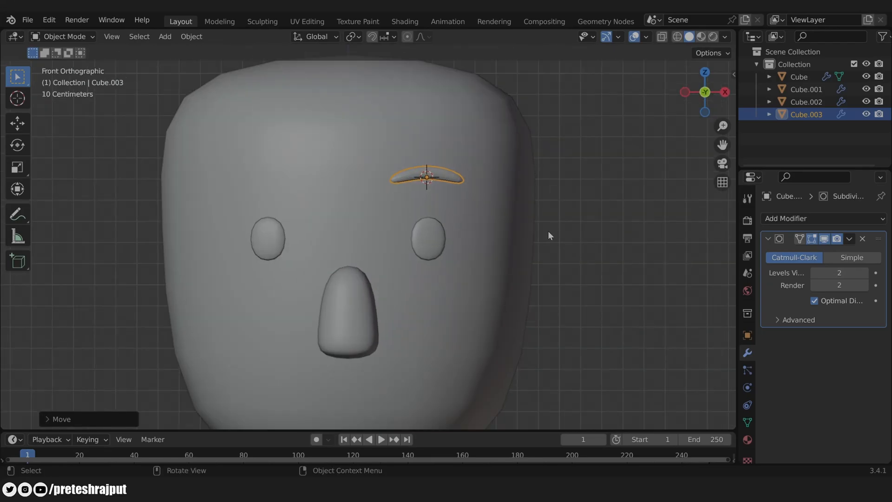
scroll(535, 235, "up", 2)
key("g")
key("z")
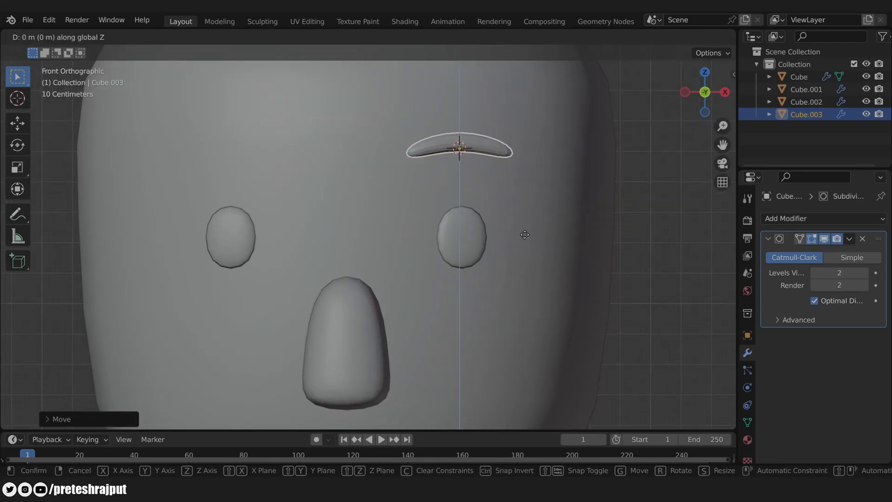
left_click(528, 249)
scroll(527, 251, "down", 3)
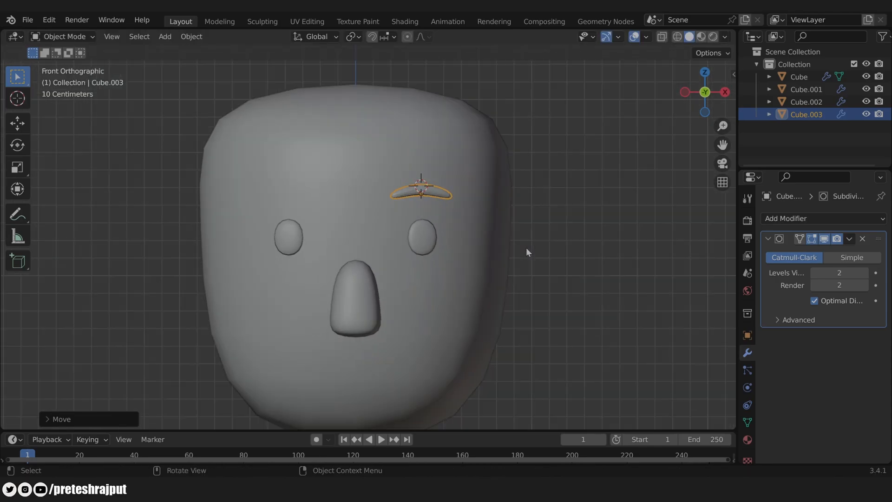
middle_click_drag(502, 258, 528, 241, "shift")
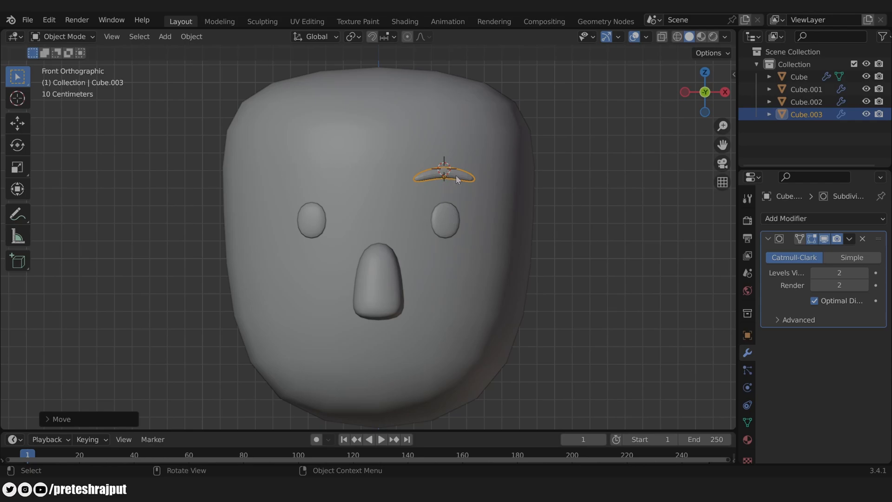
left_click(418, 171)
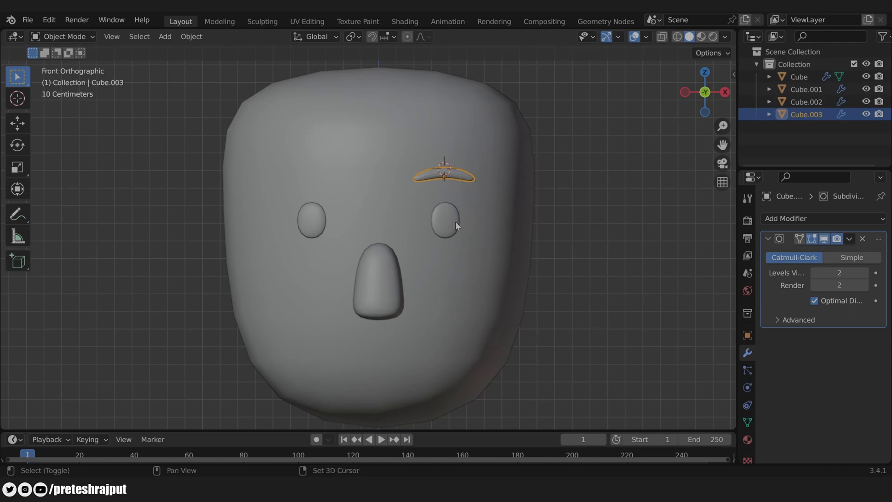
Step: Copy the eye's Mirror modifier onto the eyebrow with Copy to Selected
left_click(444, 218, "shift")
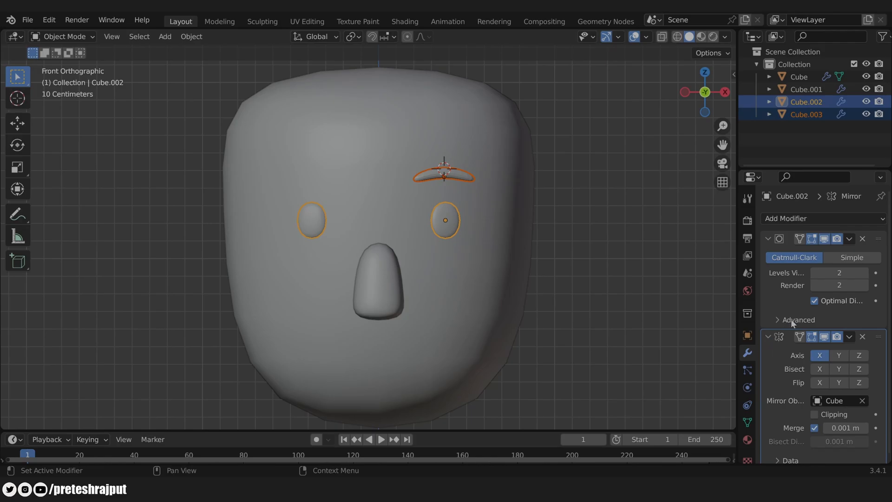
left_click(852, 340)
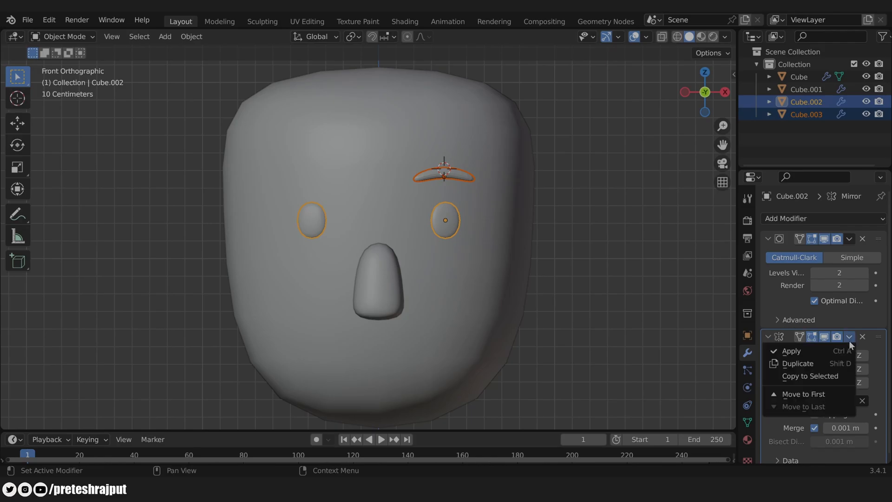
left_click(813, 377)
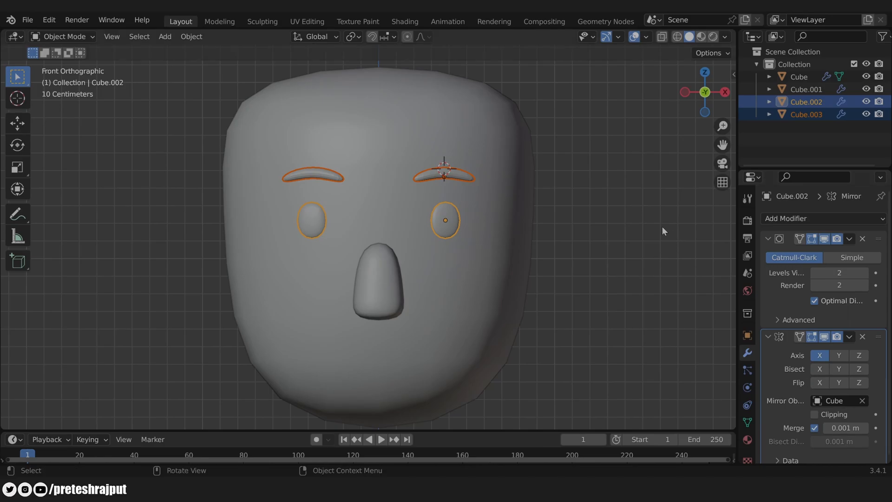
left_click(576, 212)
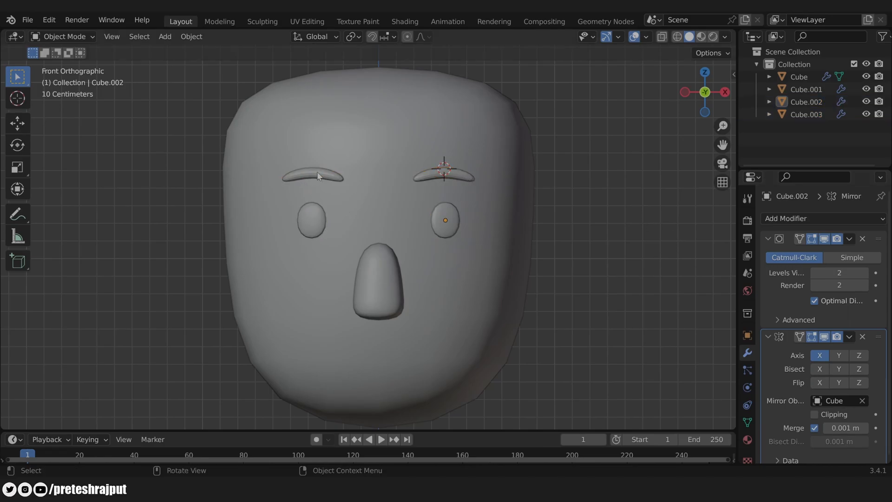
Step: Apply Shade Smooth to the eyebrows
left_click(459, 175)
right_click(458, 174)
left_click(459, 174)
left_click(579, 235)
scroll(423, 186, "down", 2)
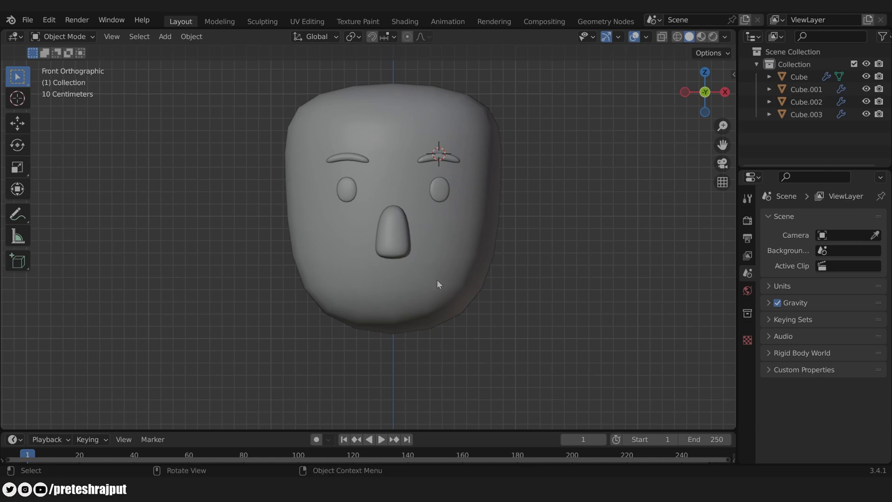
Step: Add a small cube at the chin and centre it at Location X 0
right_click(391, 289, "shift")
key("shift+a")
mouse_move(365, 223)
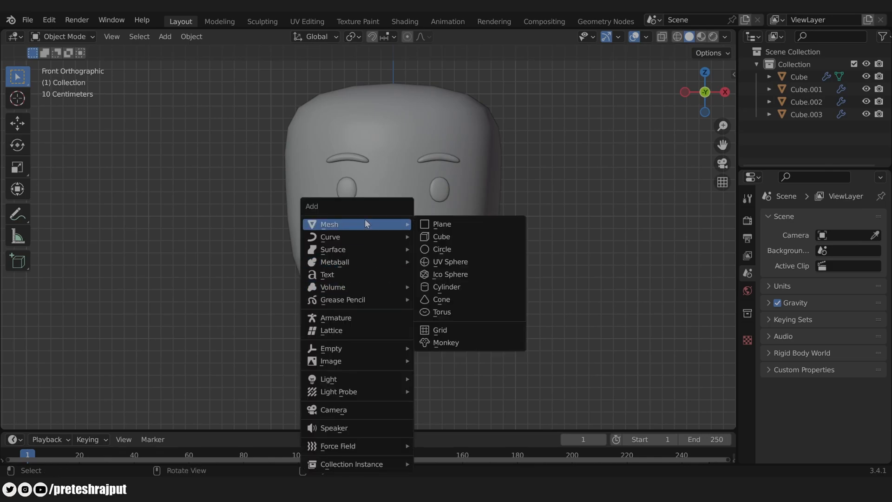
left_click(470, 233)
key("s")
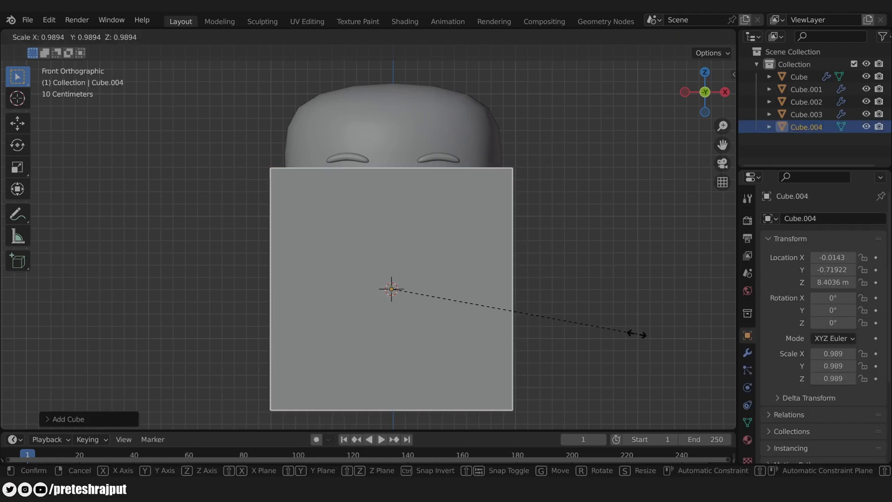
left_click(449, 295)
left_click(824, 258)
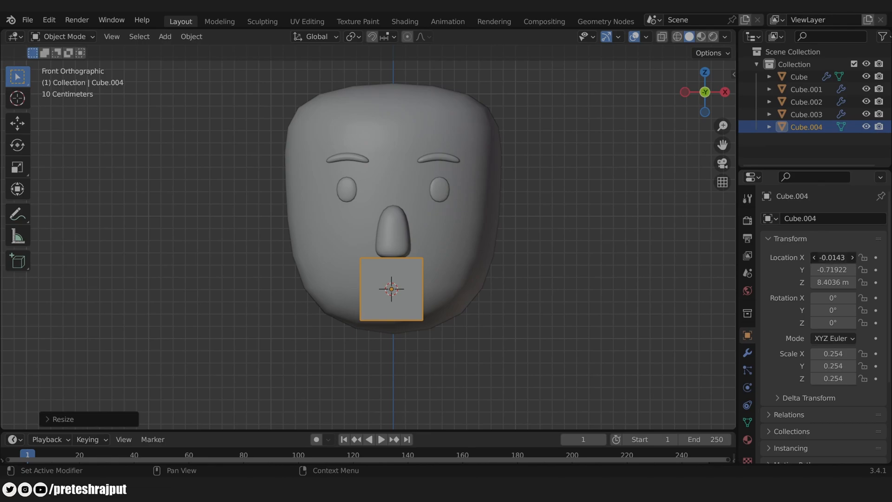
type("0")
key("Return")
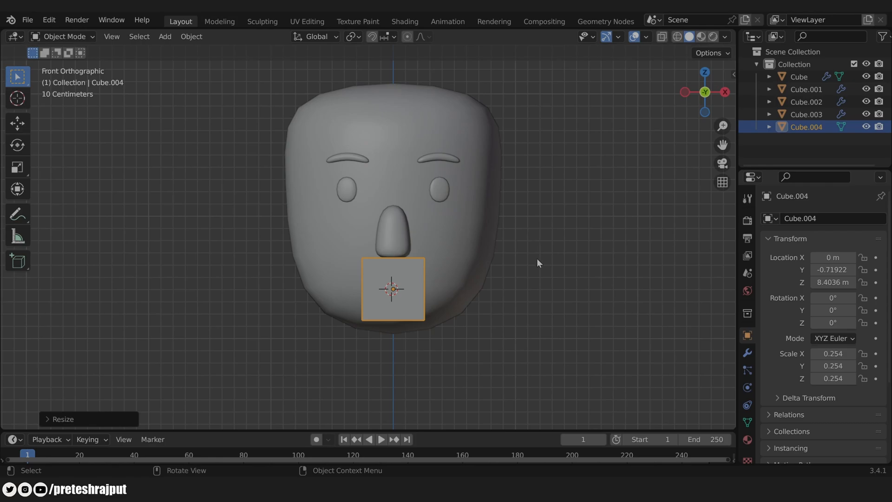
Step: Shrink the cube further and select all its vertices in see-through Edit Mode
scroll(367, 244, "up", 1)
key("s")
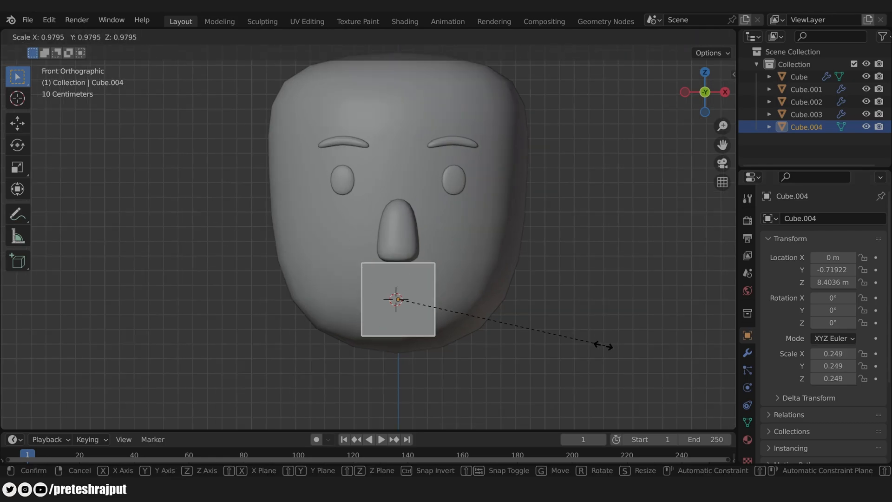
left_click(574, 341)
key("Tab")
key("alt+z")
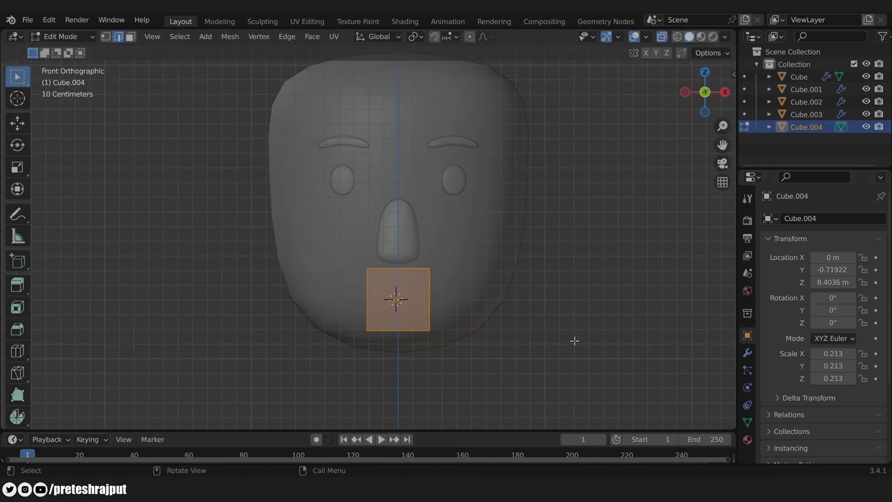
scroll(436, 309, "up", 1)
key("1")
left_click_drag(348, 254, 470, 394)
Step: Flatten the cube vertically and widen it along X into a horizontal bar
key("s")
key("z")
left_click(527, 350)
key("s")
key("x")
left_click(558, 350)
key("s")
key("z")
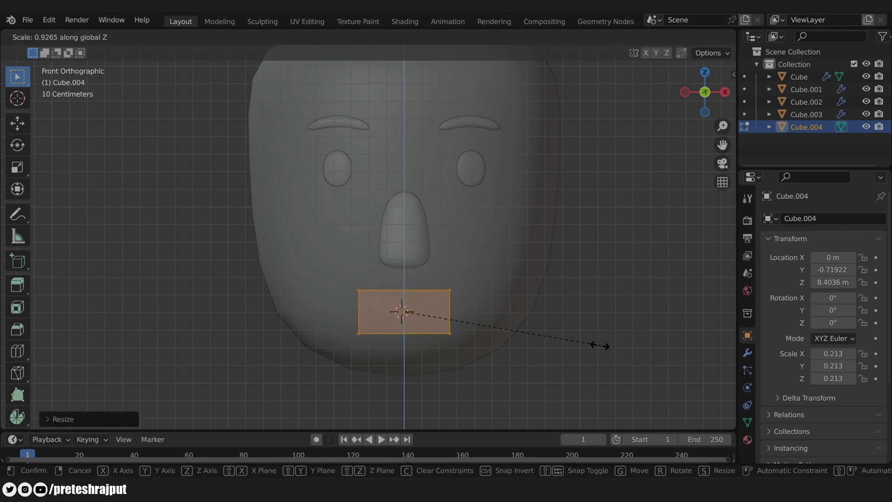
left_click(583, 344)
Step: Thin the bar's front-back depth along Y from the side view
key("KP_3")
scroll(533, 313, "up", 3)
key("s")
key("y")
left_click(487, 328)
key("Tab")
Step: Tilt the mouth block 22.3° on X and push it against the face
key("r")
left_click(493, 288)
key("g")
key("y")
left_click(492, 317)
key("s")
key("y")
left_click(511, 319)
key("KP_1")
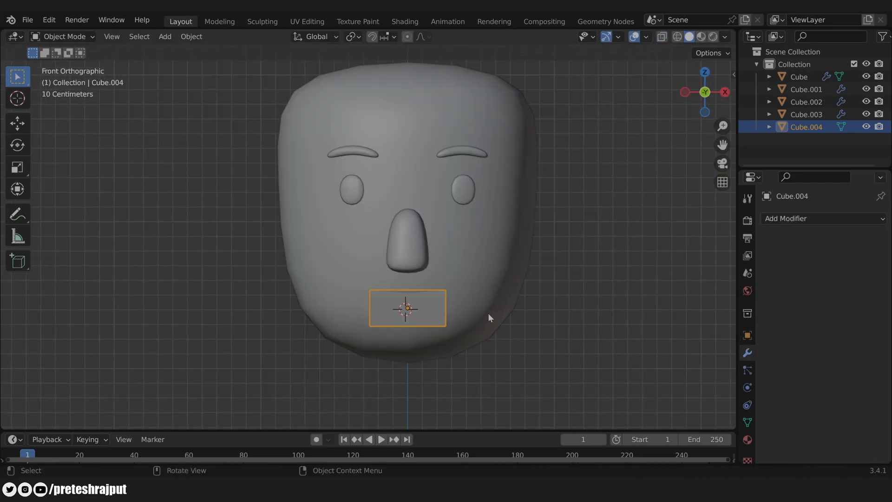
Step: Add a Subdivision Surface modifier with viewport level 2 to the mouth block
left_click(790, 219)
left_click(665, 444)
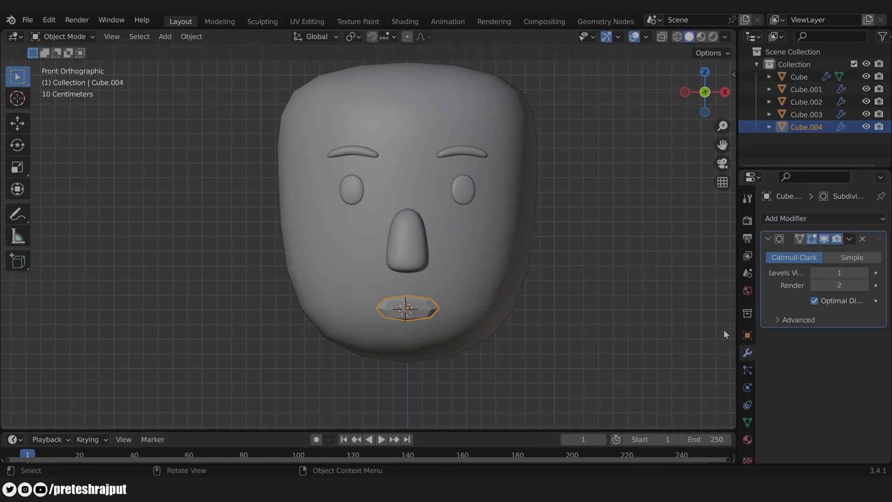
left_click(863, 273)
scroll(400, 347, "up", 2)
scroll(465, 348, "up", 1)
middle_click_drag(528, 348, 502, 388, "shift")
scroll(542, 342, "down", 3)
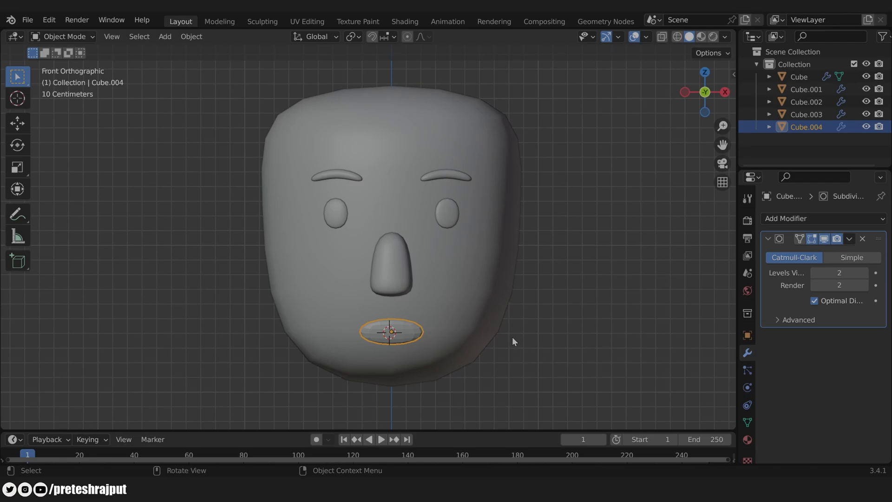
Step: Delete the mouth block's back face
key("Tab")
middle_click_drag(516, 333, 424, 305)
scroll(482, 358, "up", 3)
scroll(482, 357, "down", 3)
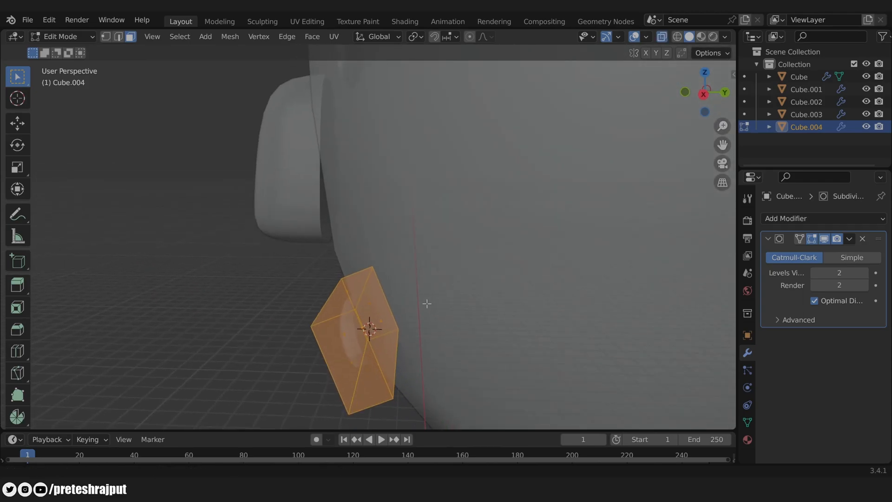
left_click(393, 331)
key("x")
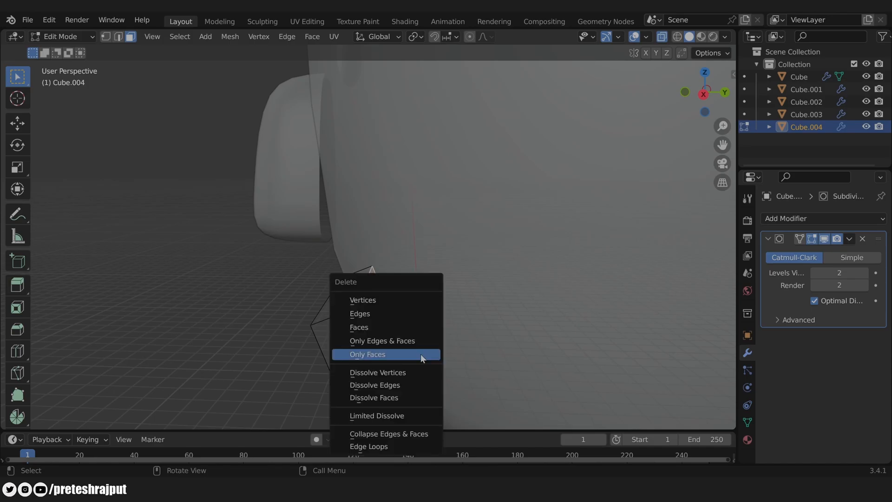
left_click(375, 328)
key("Tab")
middle_click_drag(351, 328, 401, 333)
Step: Add three centred vertical edge loops across the mouth
key("Tab")
key("ctrl+r")
scroll(400, 332, "up", 2)
left_click(398, 332)
right_click(398, 331)
key("Tab")
middle_click_drag(399, 332, 509, 367)
Step: Make the mouth shallower along its local Y and apply Shade Smooth
key("s")
key("y")
key("y")
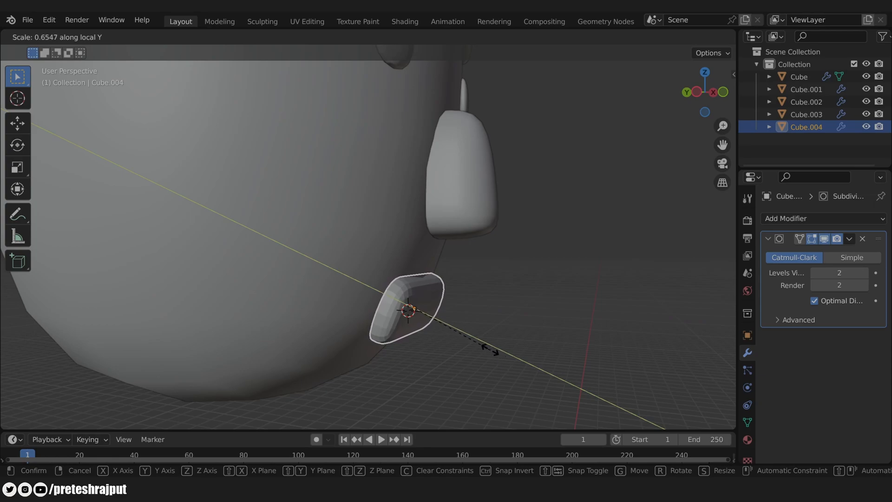
left_click(486, 350)
right_click(427, 294)
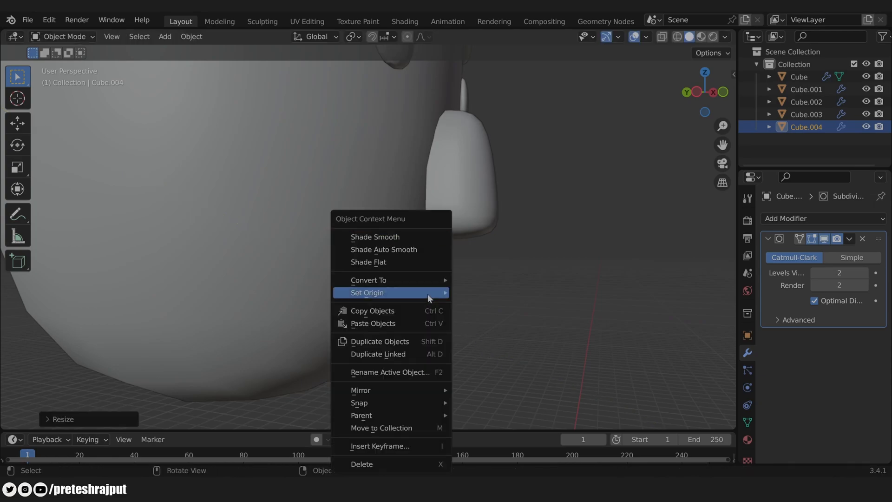
left_click(377, 232)
middle_click_drag(552, 306, 522, 310)
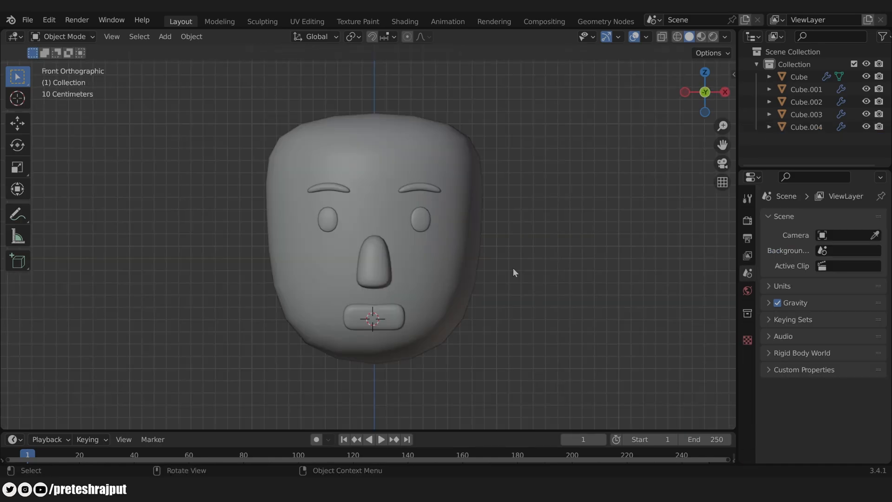
Step: Add a small cube and move it beside the head's right side
key("shift+a")
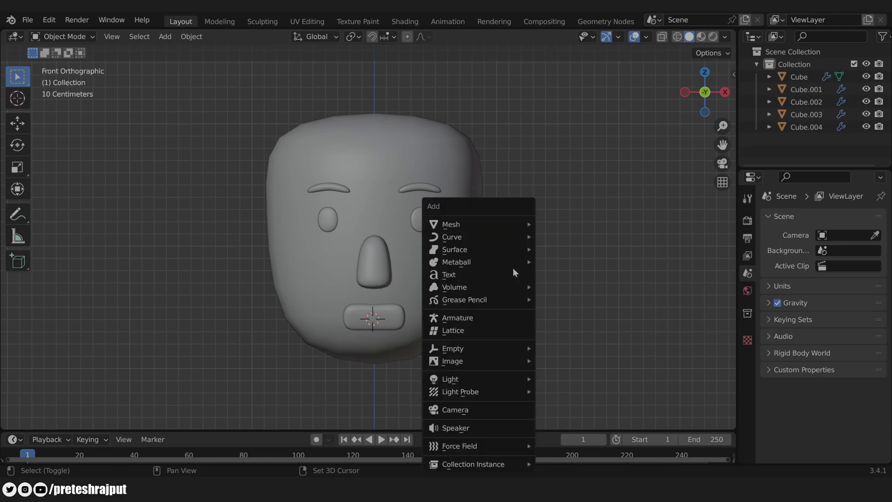
mouse_move(506, 225)
left_click(581, 236)
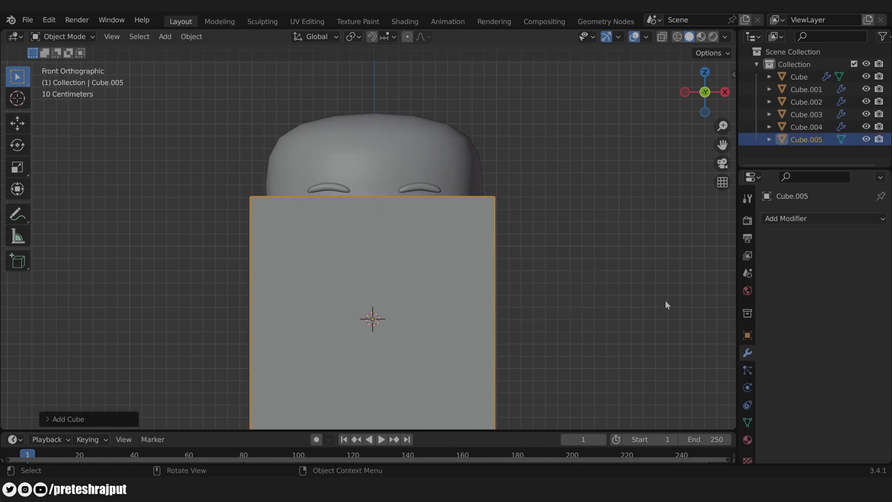
key("s")
left_click(453, 320)
key("g")
left_click(585, 242)
Step: Shrink the ear cube further and switch to vertex editing with X-ray on
key("s")
left_click(585, 282)
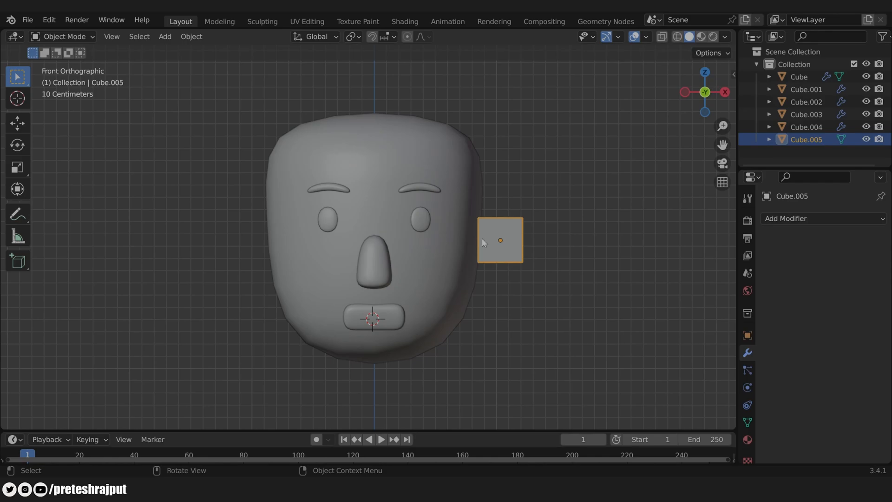
key("Tab")
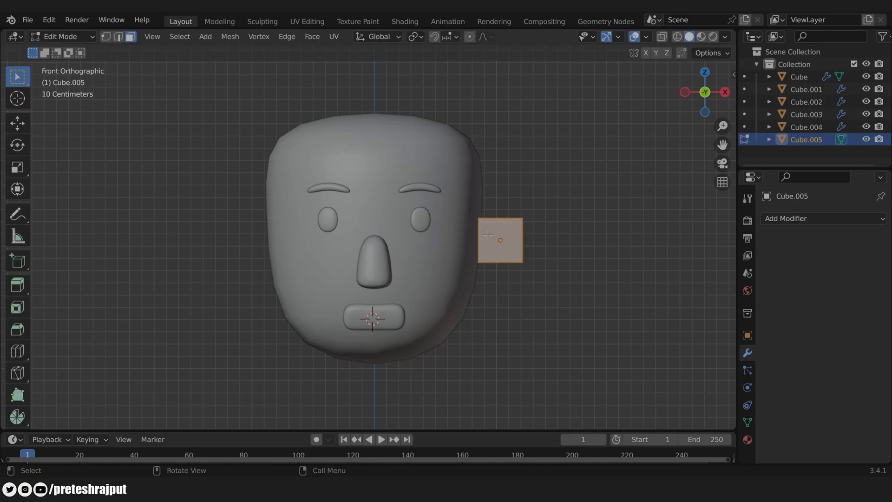
key("alt+z")
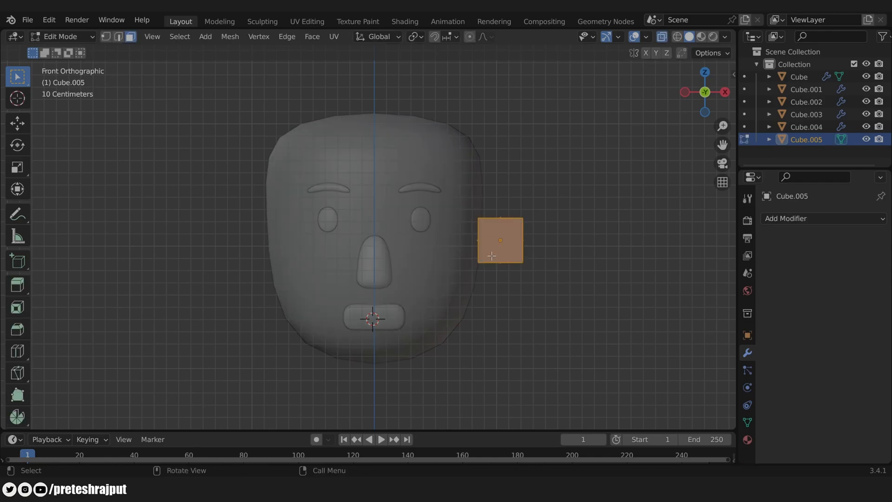
key("alt+a")
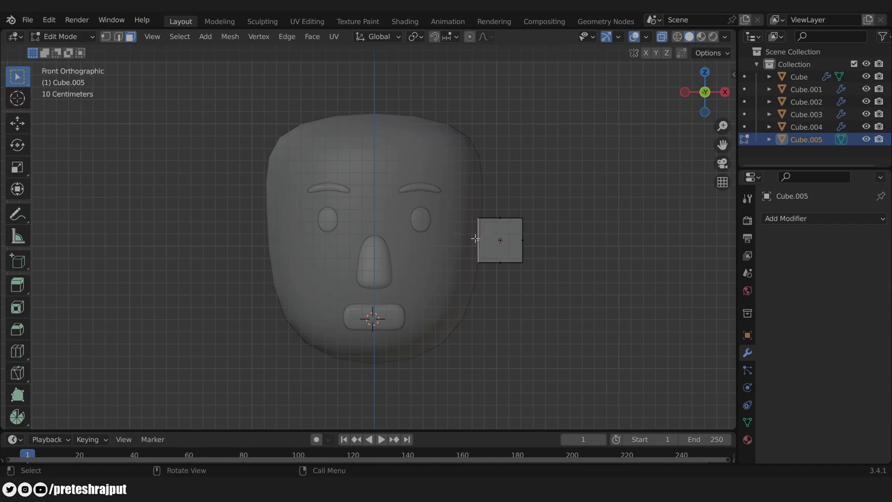
key("x")
key("Escape")
key("Tab")
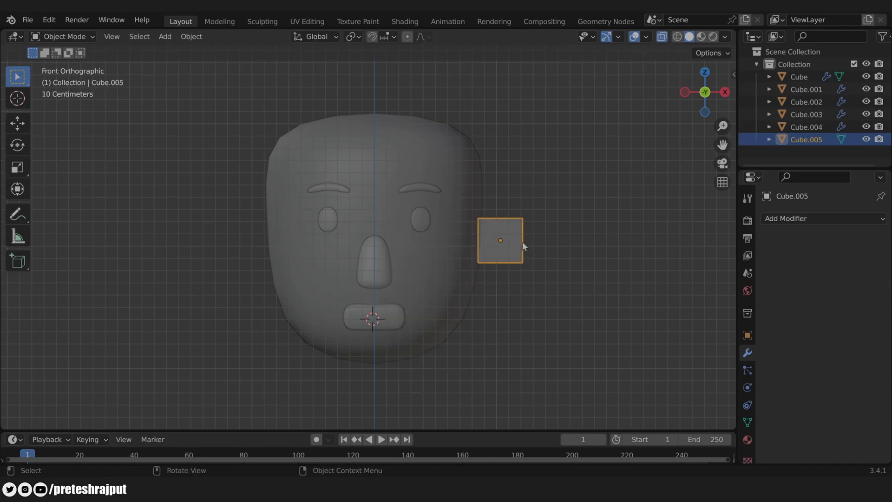
key("Tab")
key("1")
Step: Raise the square's top vertices and lower its bottom vertices along Z
left_click_drag(467, 203, 561, 238)
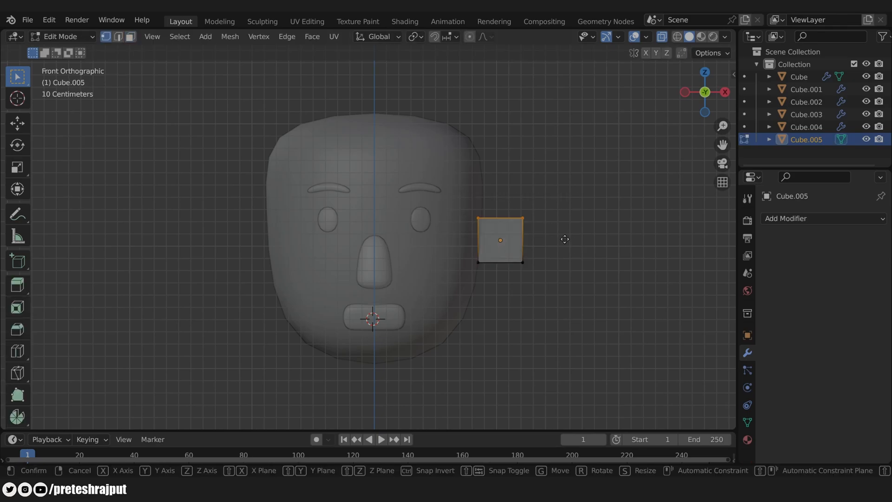
key("g")
key("z")
left_click(560, 230)
left_click_drag(457, 246, 550, 284)
key("g")
key("z")
left_click(548, 288)
Step: Pull the right-hand vertices inward and push the bottom-right corner outward along X
left_click_drag(509, 196, 574, 290)
key("g")
key("y")
key("x")
left_click(562, 293)
left_click_drag(498, 252, 534, 299)
key("g")
key("x")
left_click(539, 299)
Step: Shift the left side and top-left corner along X to complete the trapezoid taper
left_click_drag(461, 198, 486, 296)
key("g")
key("x")
left_click(481, 290)
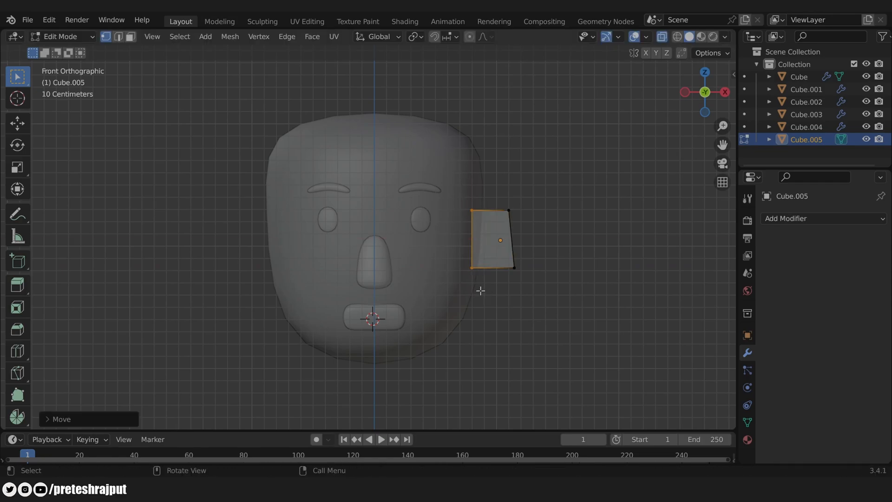
scroll(522, 267, "up", 3)
middle_click_drag(522, 268, 531, 294, "shift")
left_click_drag(428, 179, 462, 222)
key("g")
key("x")
left_click(465, 221)
key("Tab")
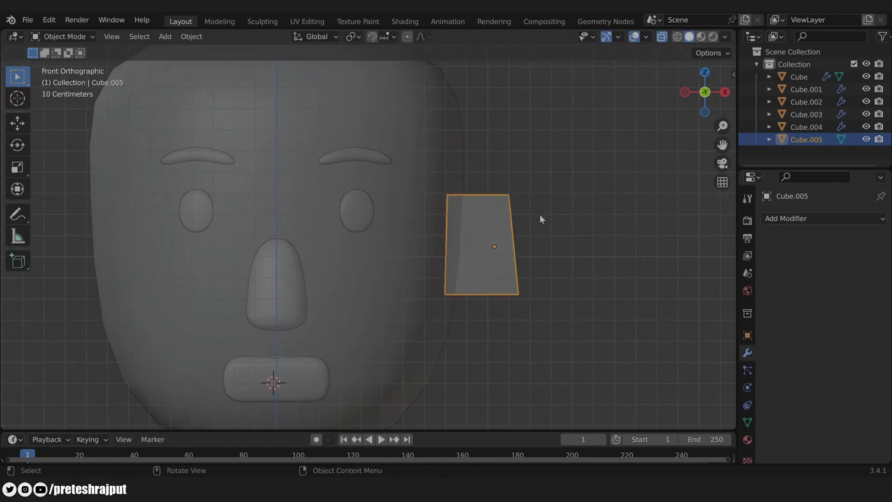
Step: Round the ear with a Subdivision Surface modifier at viewport level 2
left_click(790, 219)
left_click(648, 440)
left_click(864, 273)
scroll(494, 242, "down", 2)
middle_click_drag(493, 241, 528, 260)
key("KP_1")
scroll(479, 230, "up", 1)
middle_click_drag(469, 230, 520, 212, "shift")
scroll(569, 256, "down", 3)
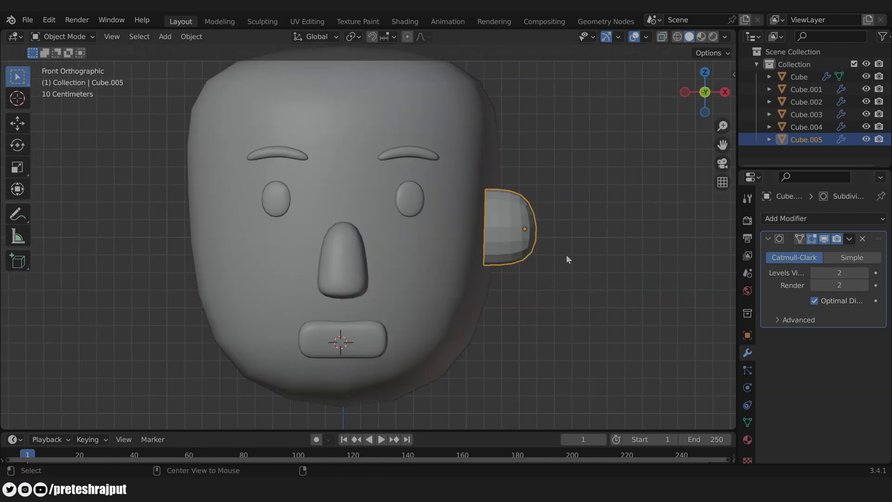
middle_click_drag(605, 251, 484, 284)
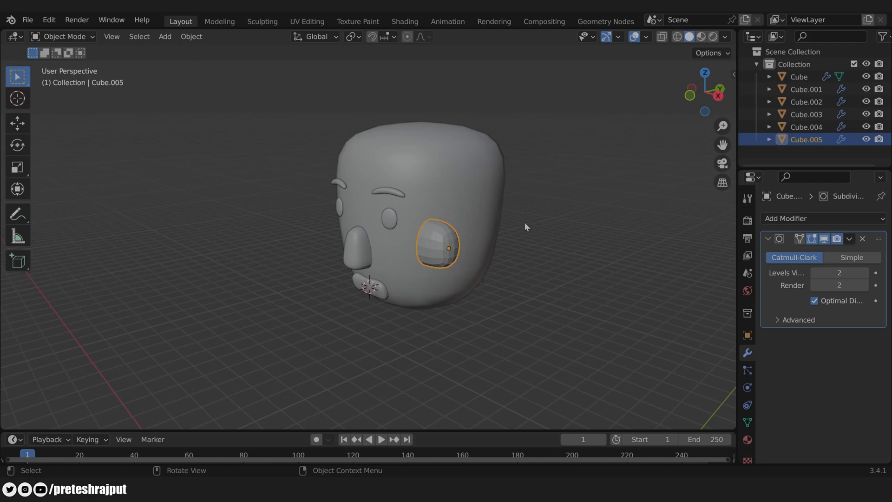
Step: Set the ear's Location Y to 0 in Object properties
left_click(747, 335)
double_click(836, 270)
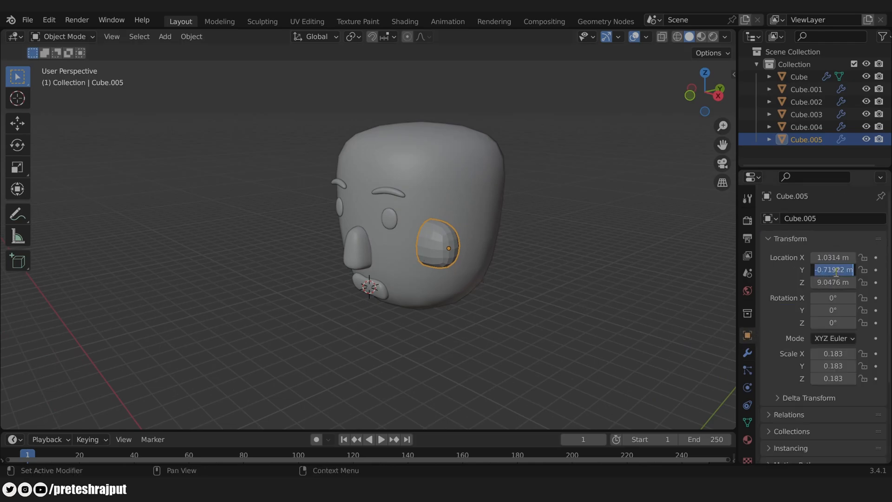
type("0")
key("Return")
middle_click_drag(524, 286, 413, 171)
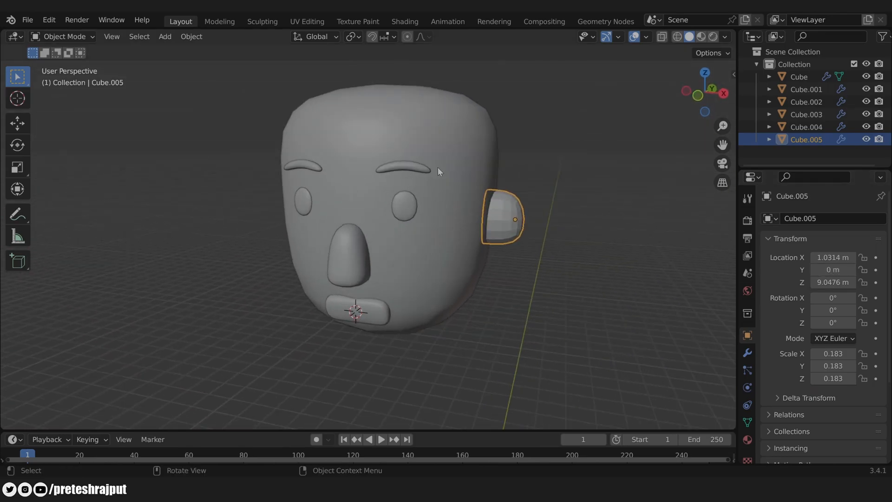
Step: Copy the eyebrow's Mirror modifier onto the ear to create a matching opposite ear
left_click(551, 276)
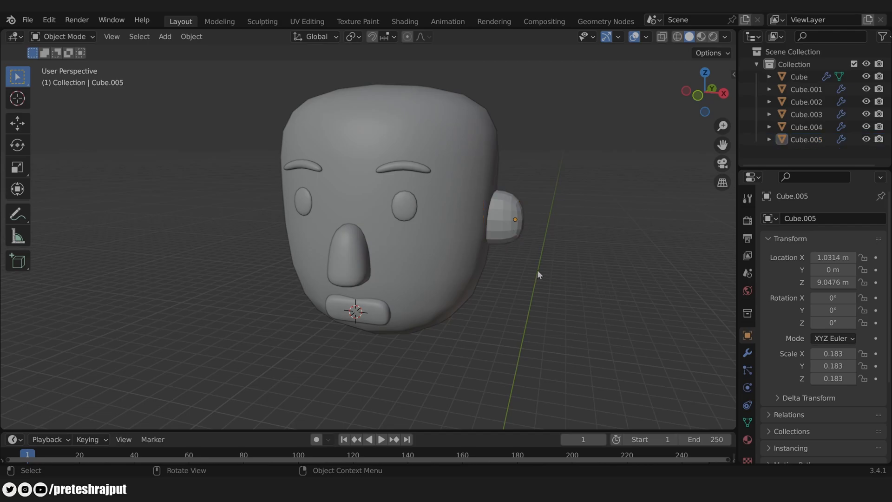
left_click(511, 211)
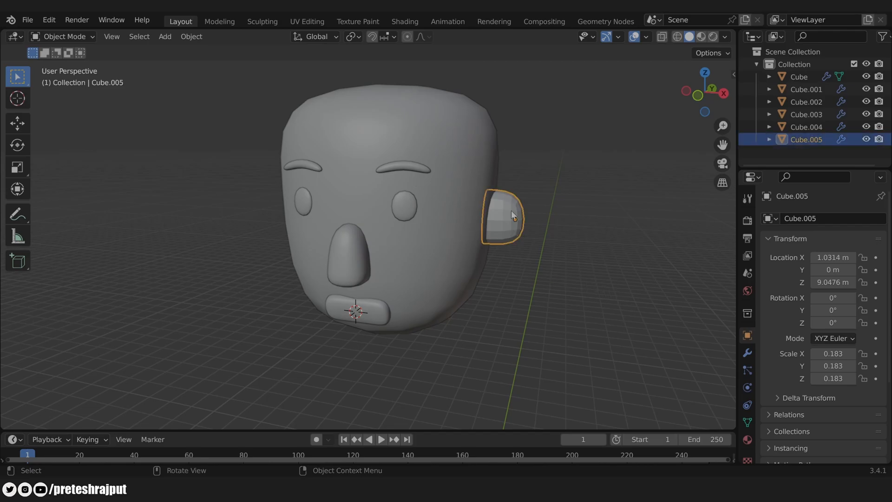
left_click(409, 165, "shift")
left_click(748, 354)
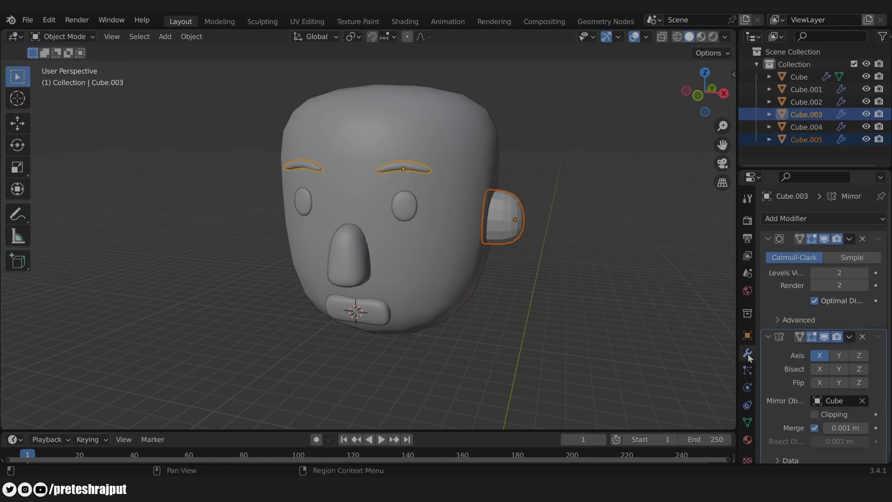
left_click(850, 337)
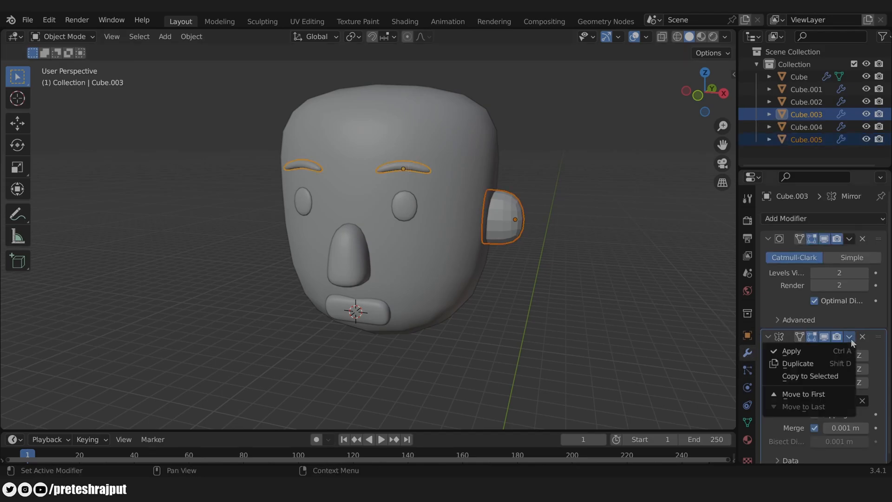
left_click(819, 379)
Step: Apply Shade Smooth to the mirrored ears
left_click(477, 283)
middle_click_drag(477, 282, 555, 318)
left_click(517, 268)
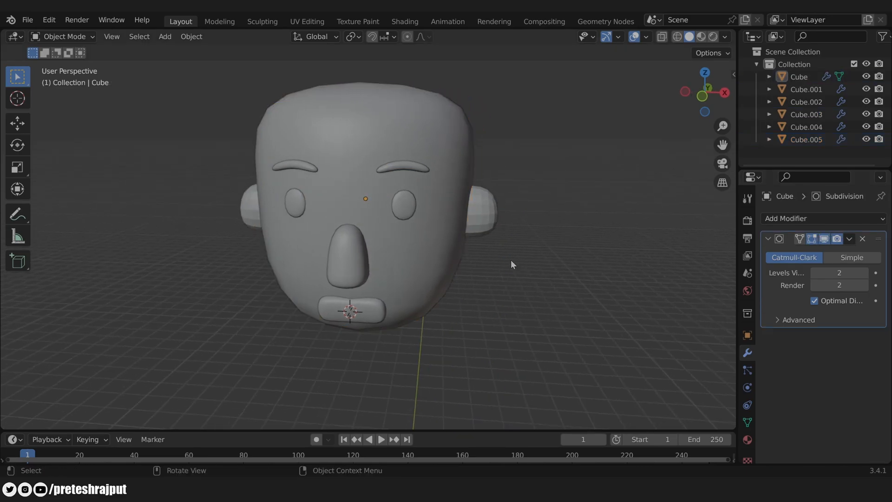
left_click(479, 205)
right_click(486, 208)
left_click(466, 206)
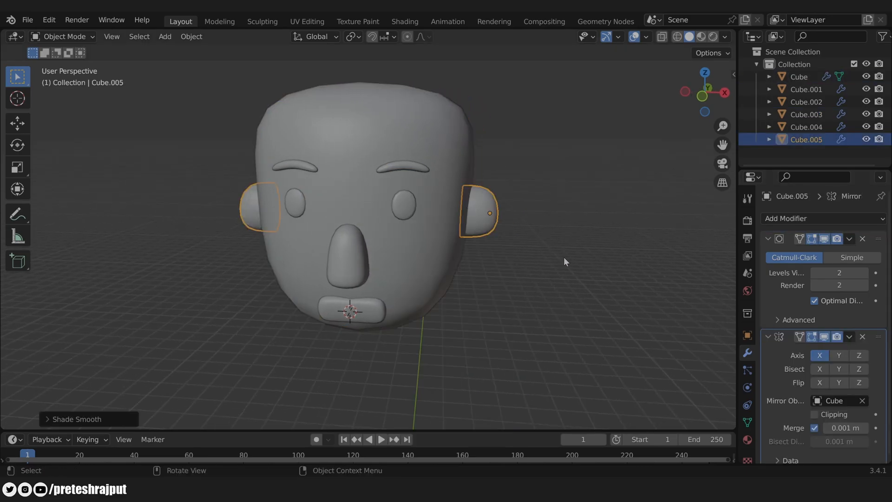
left_click(574, 270)
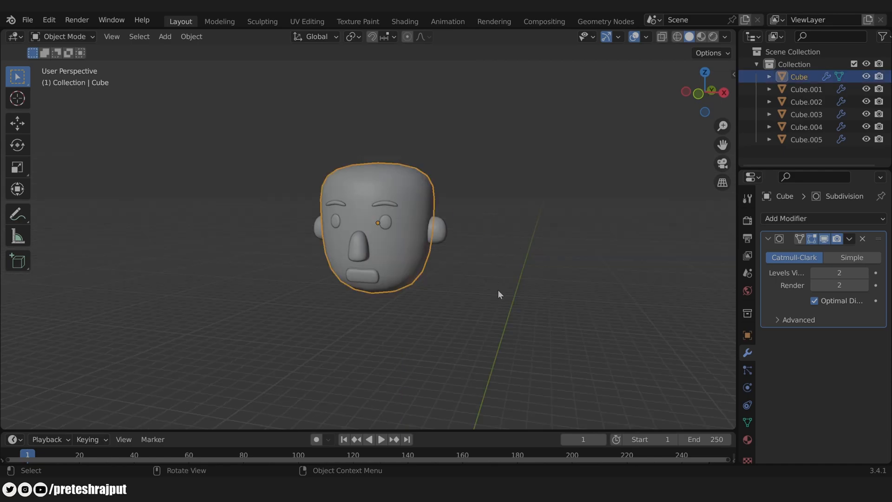
Step: Apply the head Cube's Subdivision modifier so its rounded shape is baked into the mesh
left_click(498, 291)
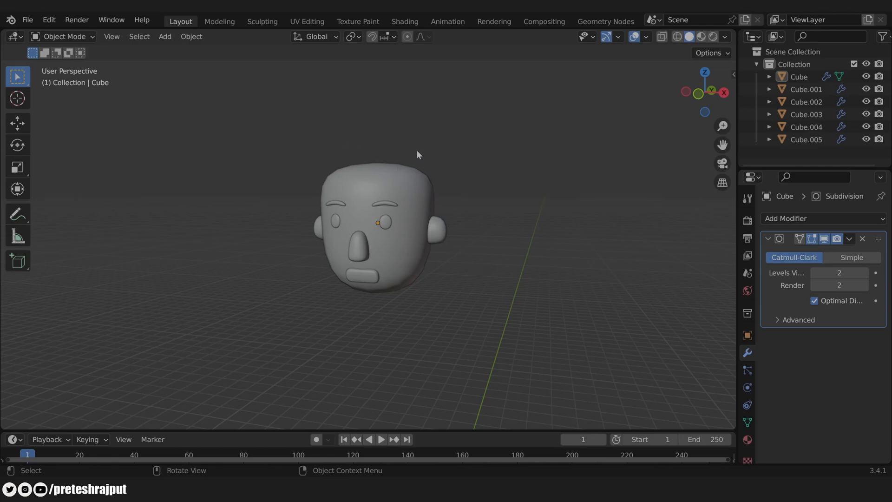
left_click(430, 192)
key("Tab")
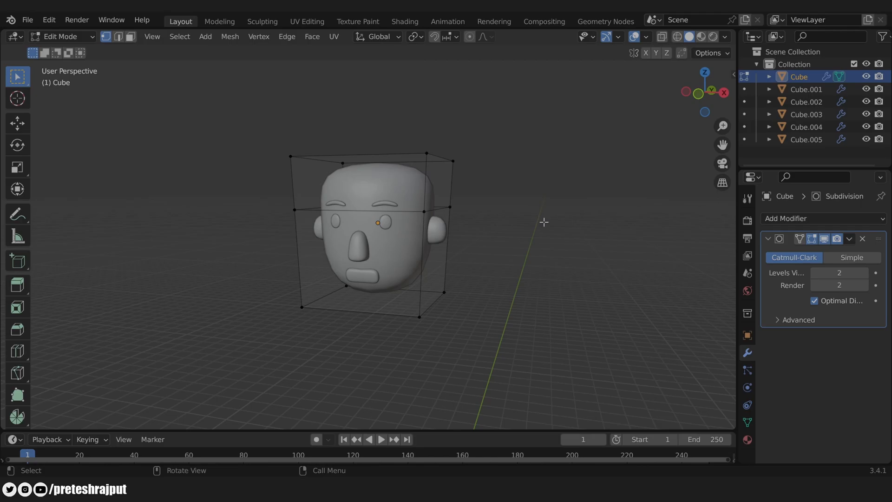
key("Tab")
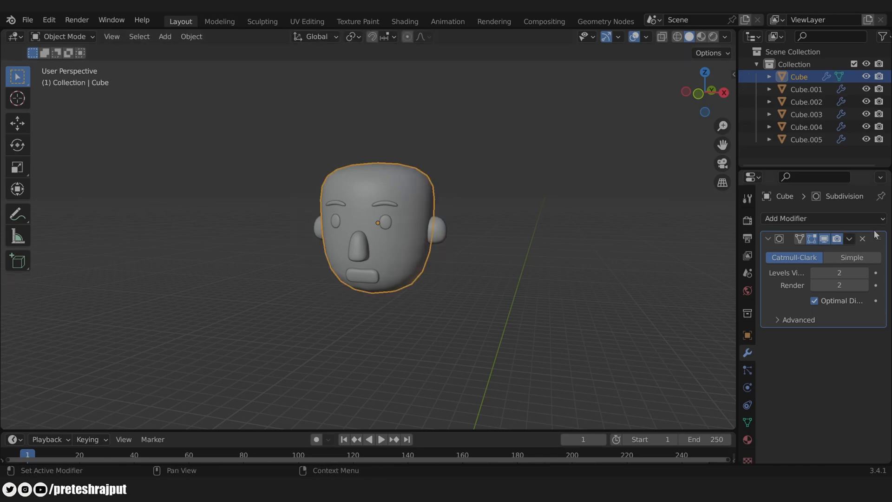
left_click(851, 239)
left_click(833, 253)
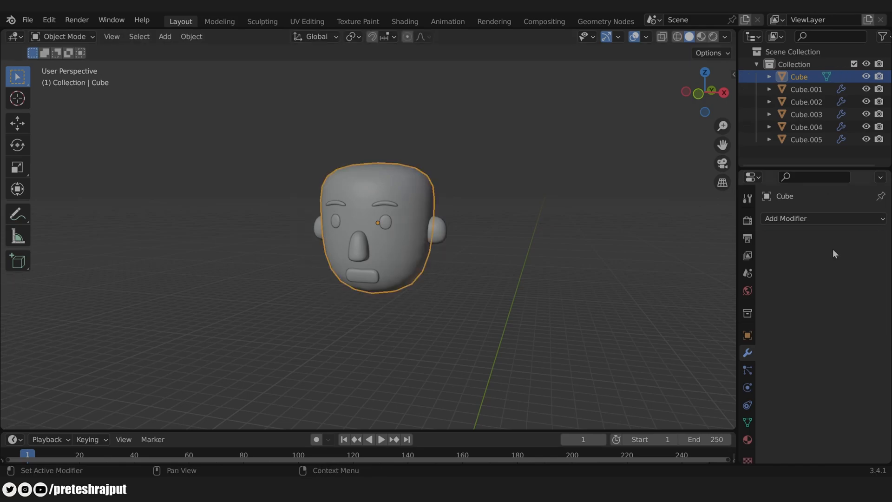
Step: In face mode, select four faces on top of the head and grow the selection twice
key("Tab")
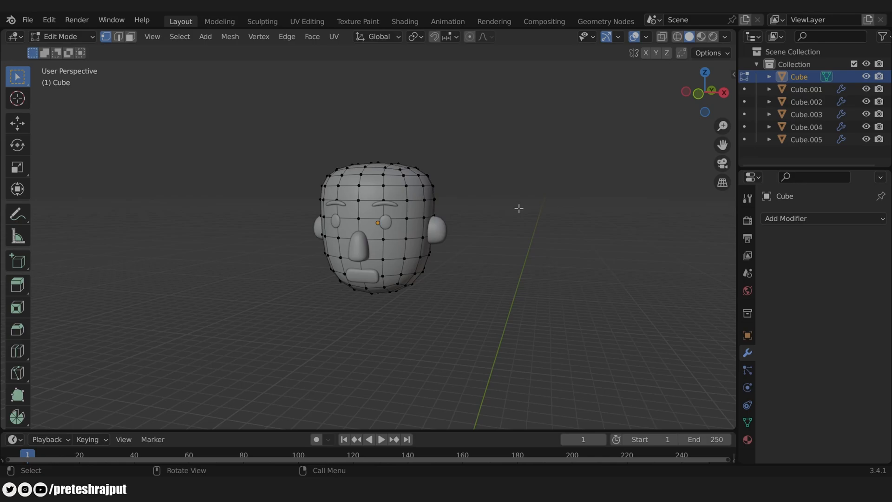
middle_click_drag(516, 203, 469, 262)
key("3")
left_click(388, 132)
left_click(373, 143, "shift")
left_click(397, 150, "shift")
left_click(413, 136, "shift")
key("ctrl+KP_Add")
key("ctrl+KP_Add")
key("ctrl+KP_Add")
middle_click_drag(468, 153, 510, 182)
key("ctrl+KP_Add")
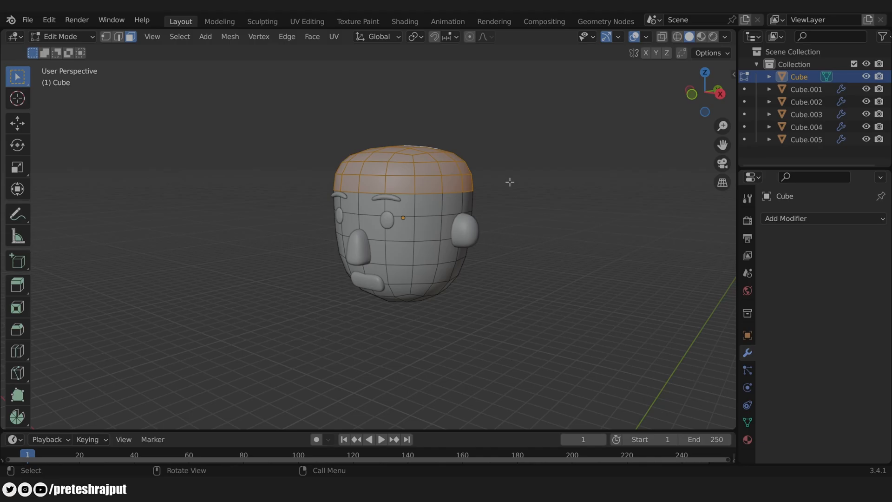
Step: Duplicate the selected faces in place and separate them into the new object Cube.006
key("g")
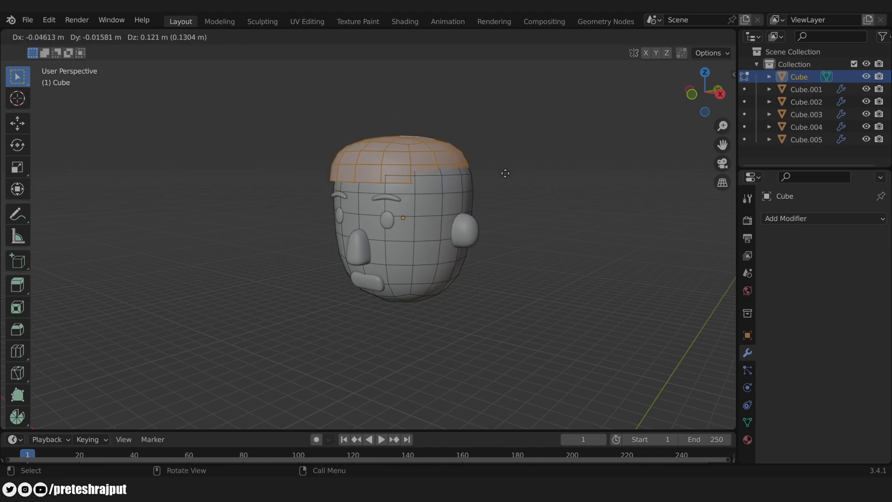
right_click(507, 158)
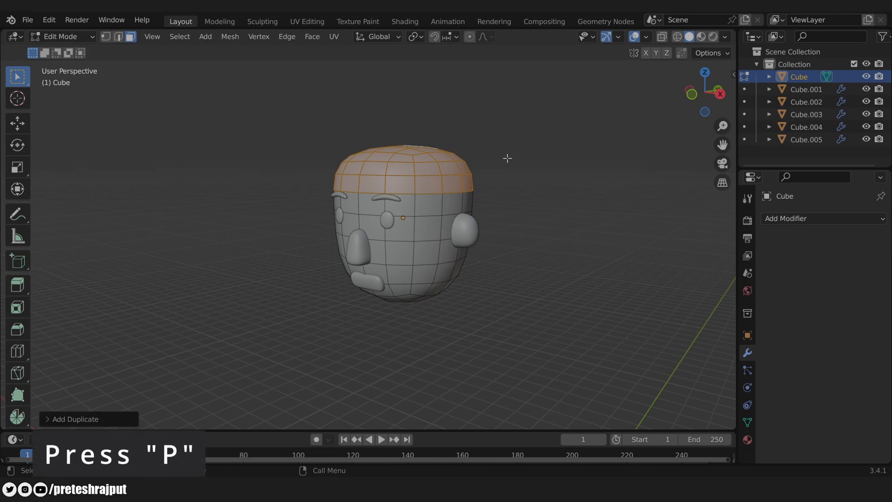
key("p")
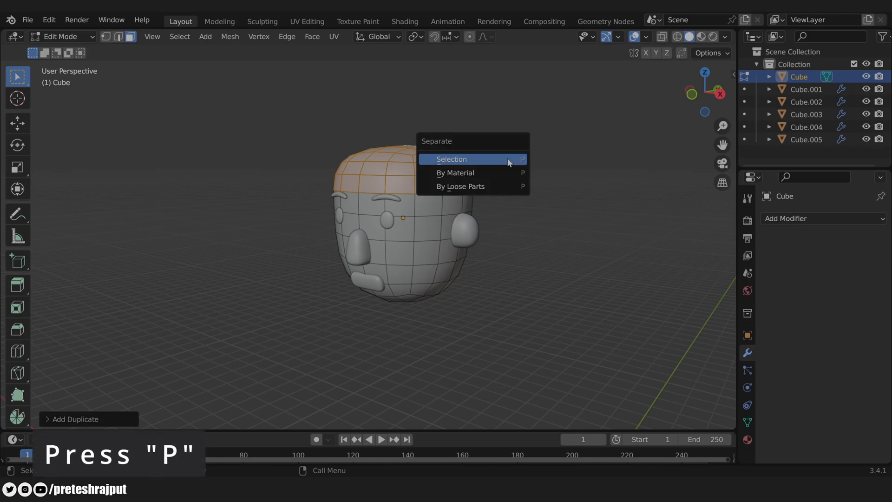
left_click(457, 159)
key("Tab")
left_click(456, 189)
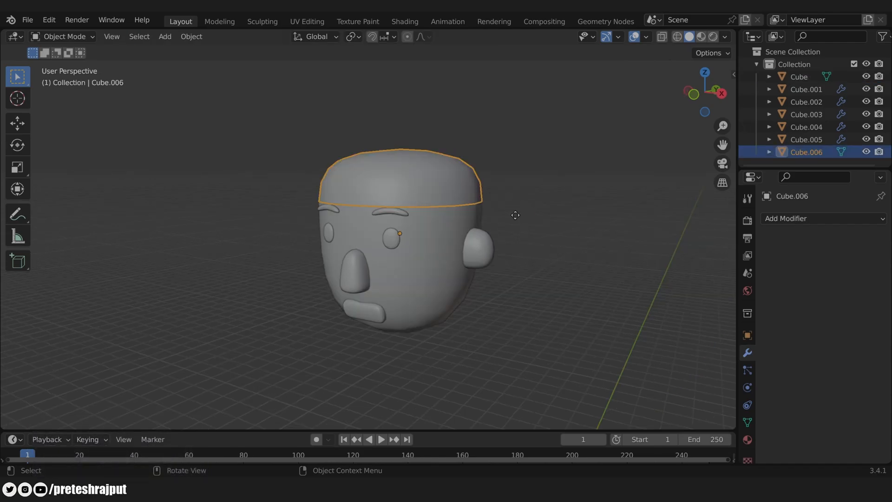
Step: Select the cap's lower face loop and extrude it along normals into a thicker brim
key("g")
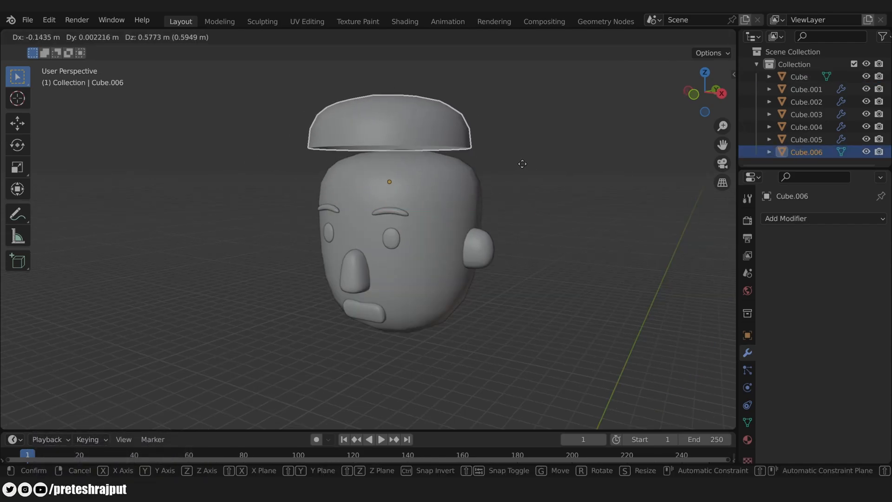
right_click(522, 166)
key("Tab")
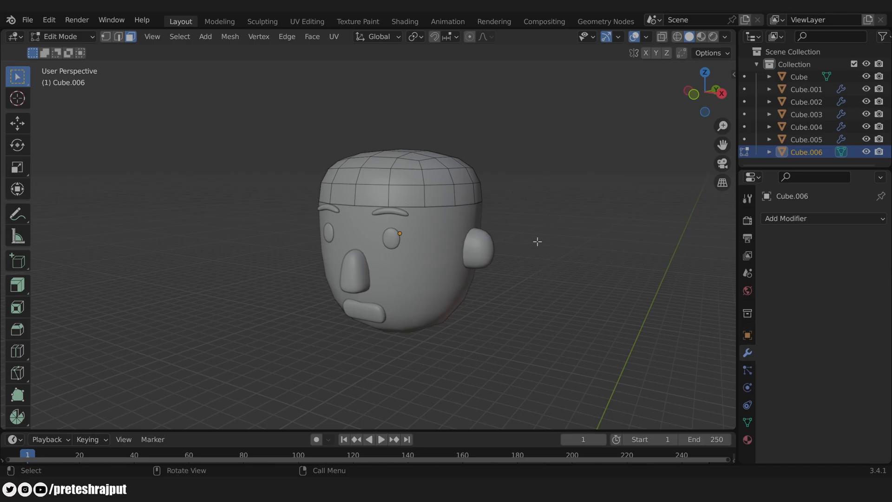
left_click(424, 197, "alt")
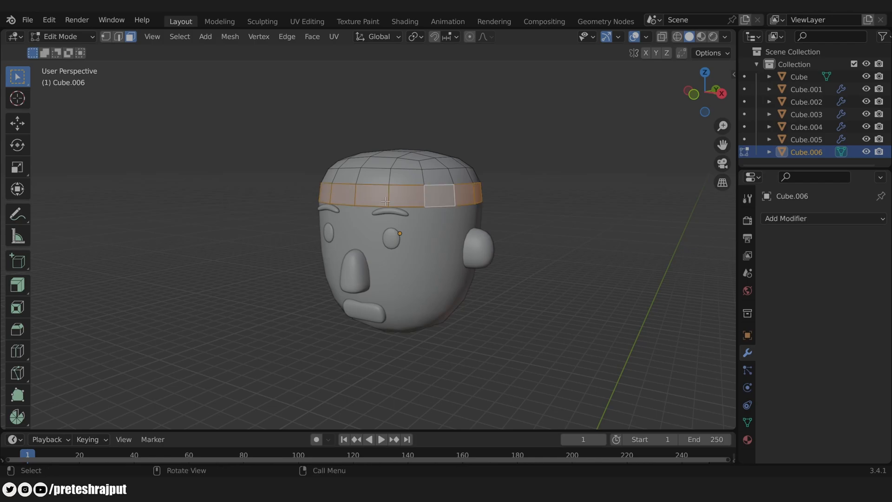
middle_click_drag(522, 230, 419, 254)
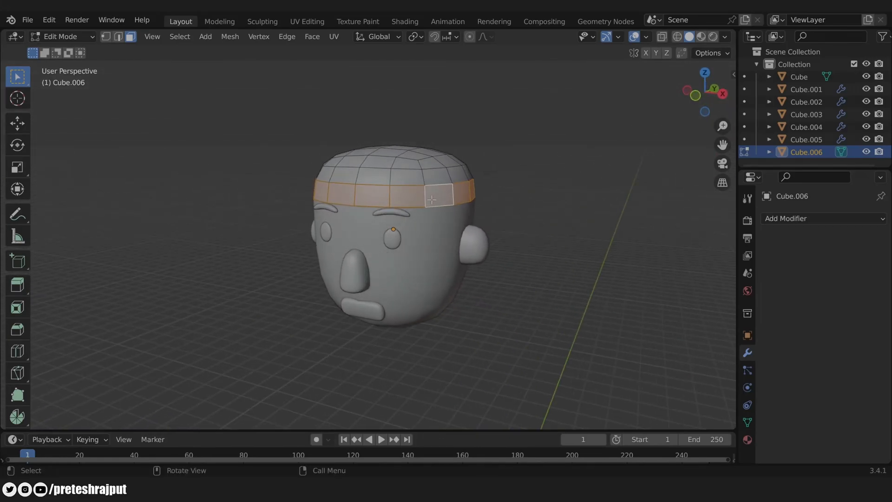
left_click_drag(17, 285, 107, 347)
left_click_drag(391, 125, 391, 122)
key("Tab")
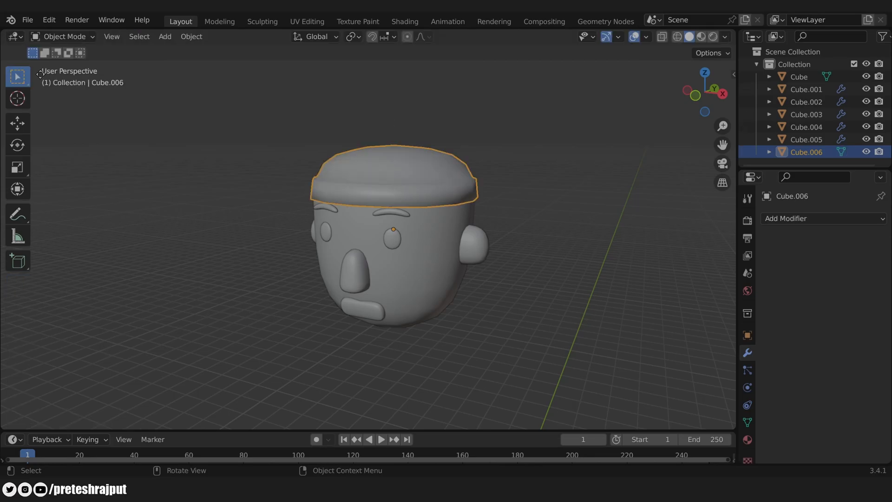
Step: Add Subdivision Surface modifiers to the cap (viewport level 2) and to the head
left_click(785, 219)
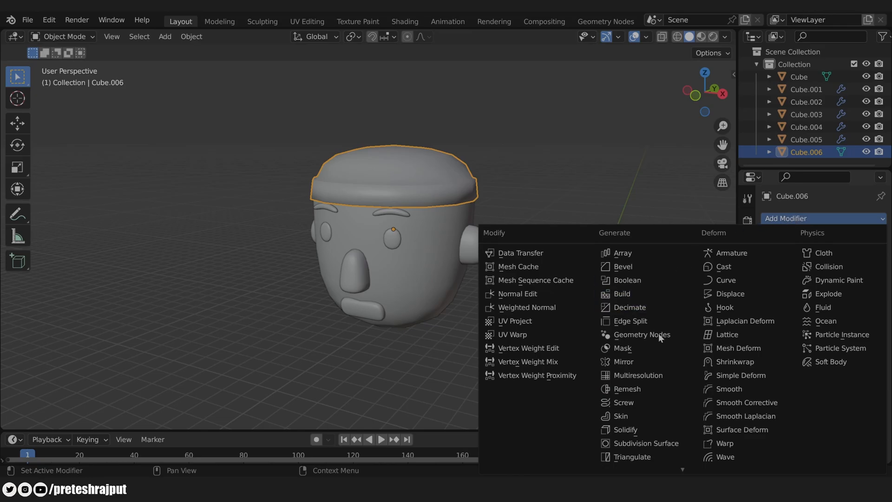
left_click(669, 444)
left_click(863, 273)
left_click(428, 240)
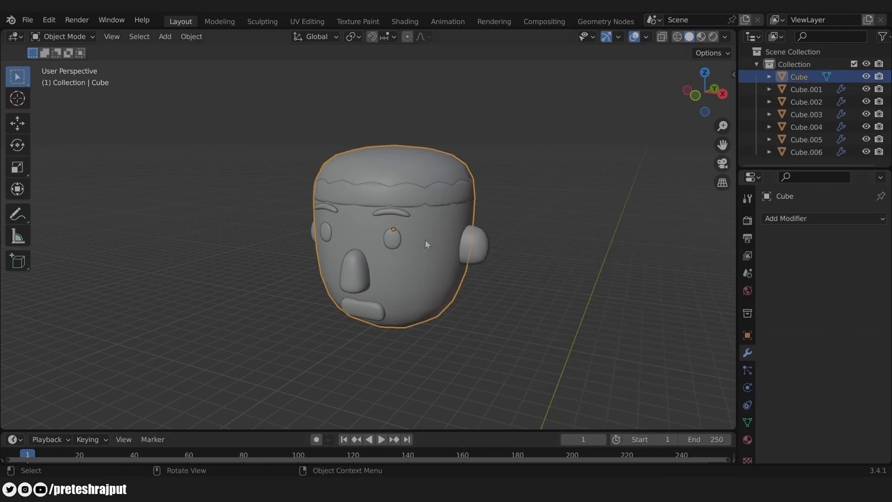
left_click(824, 219)
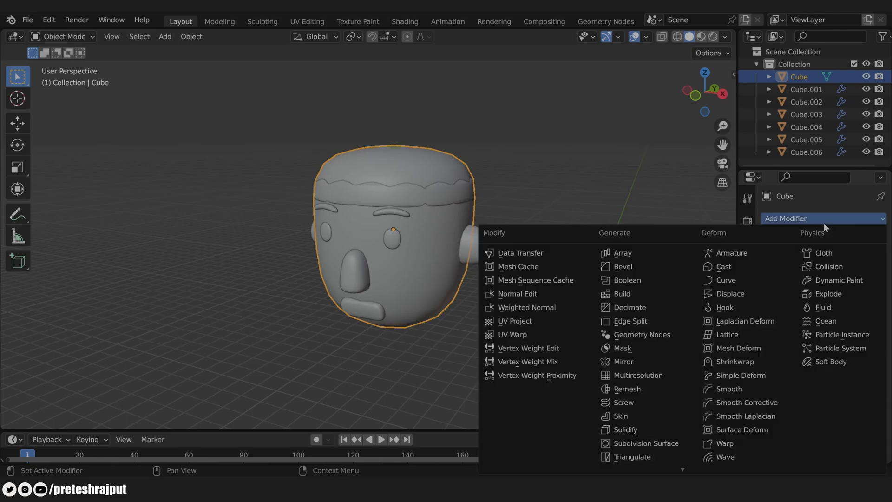
left_click(666, 441)
left_click(596, 205)
Step: Add a loop cut near the top of the cap's band to keep a crisp rim
middle_click_drag(403, 184, 417, 175)
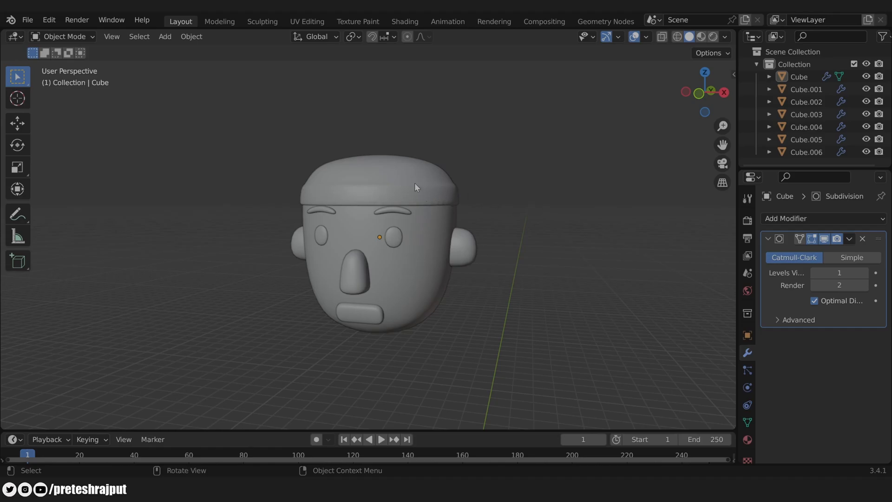
middle_click_drag(511, 184, 500, 197)
scroll(500, 197, "up", 3)
middle_click_drag(569, 167, 560, 197, "shift")
left_click(506, 192)
key("Tab")
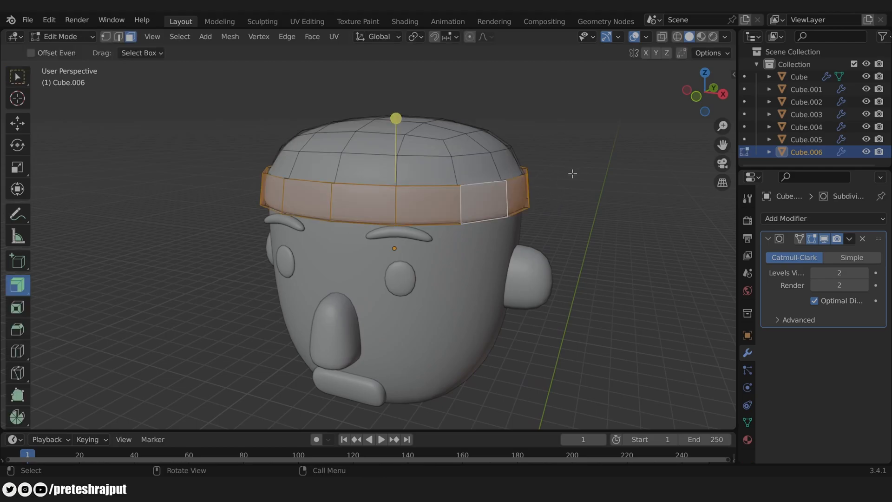
key("w")
key("ctrl+r")
left_click(497, 165)
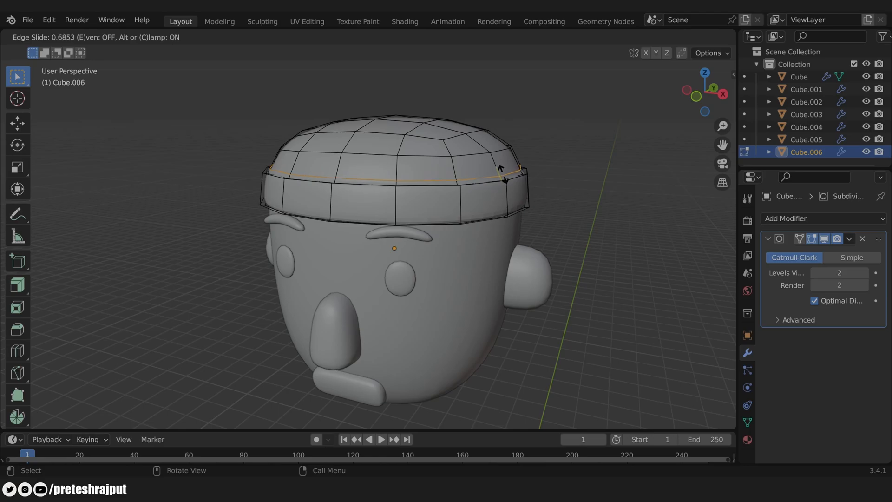
left_click(504, 174)
key("Tab")
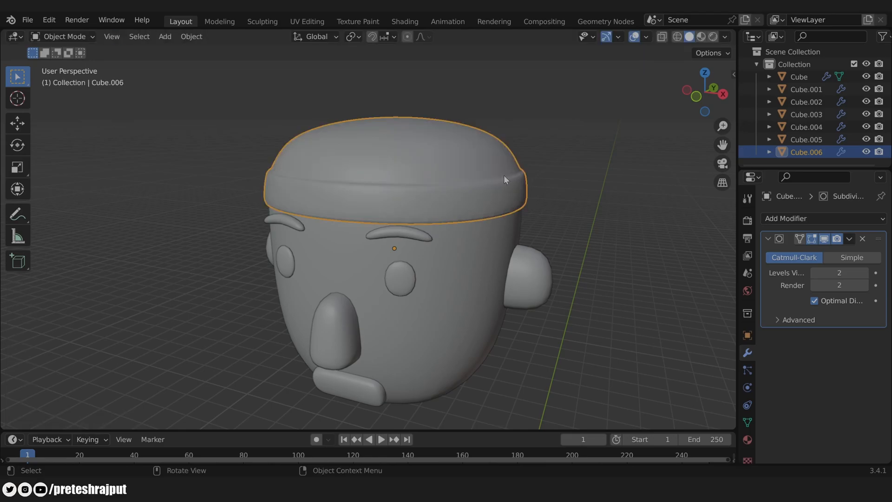
left_click(617, 254)
middle_click_drag(618, 254, 588, 232)
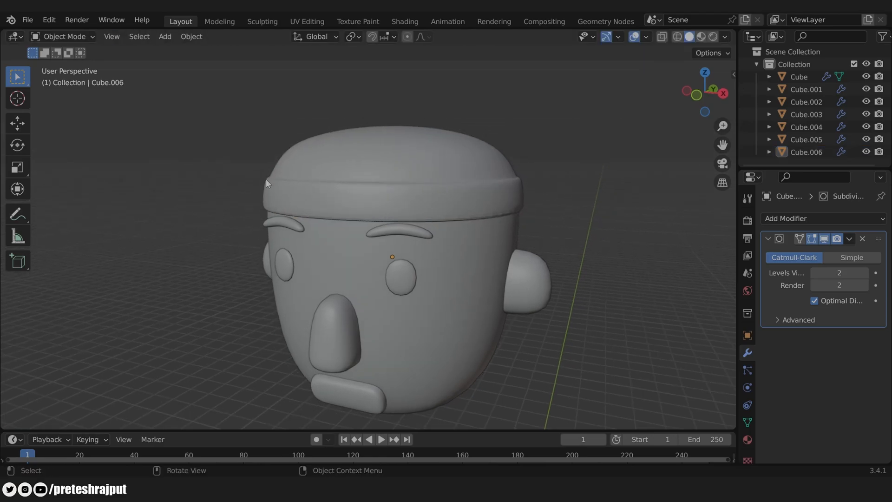
scroll(492, 207, "down", 3)
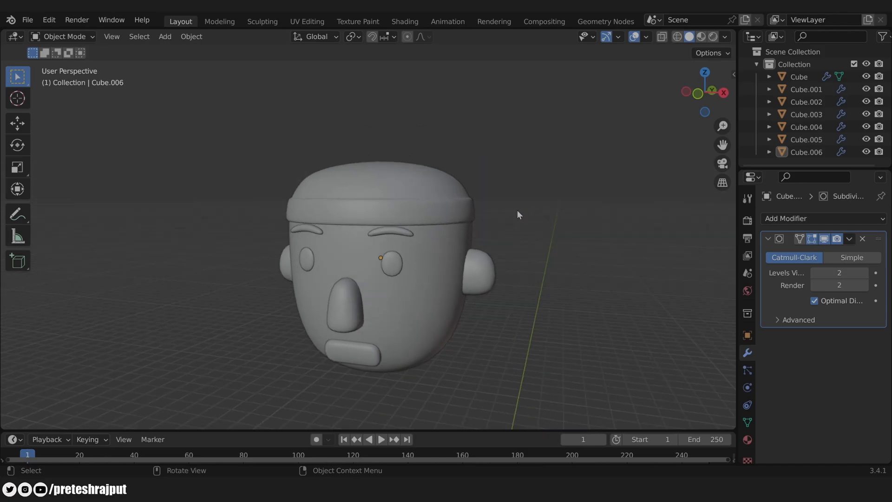
Step: In front view, move the eyebrows down along Z and reposition the eyes
middle_click_drag(517, 210, 508, 258)
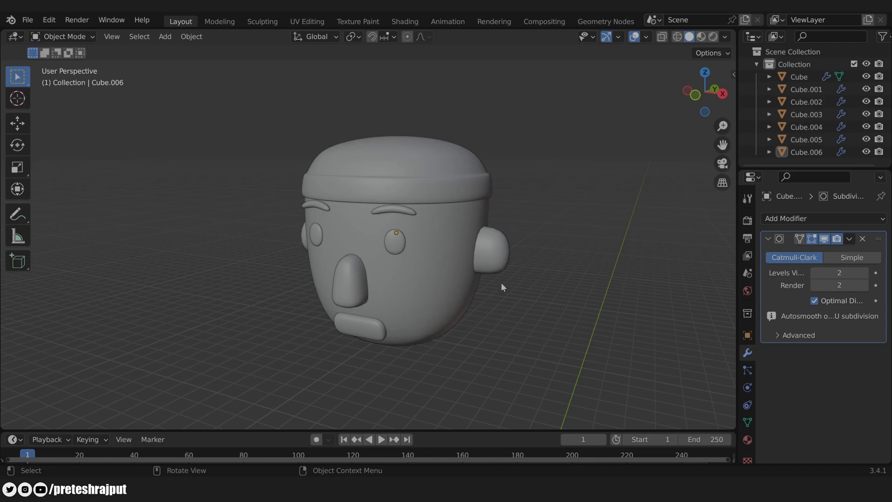
key("KP_1")
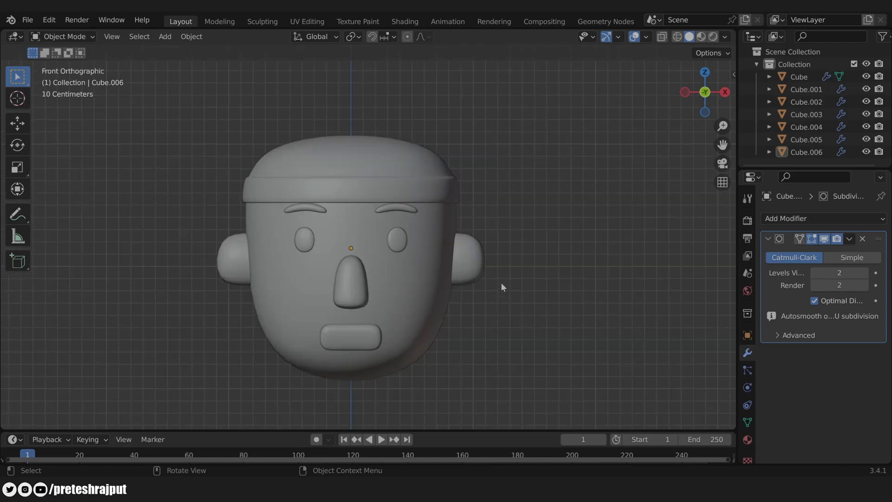
left_click(402, 206)
key("g")
key("z")
left_click(508, 216)
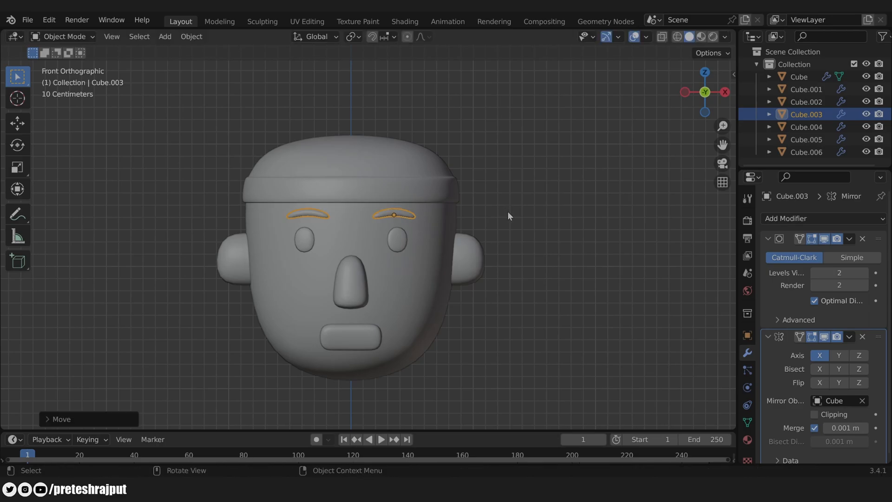
left_click(394, 240)
key("g")
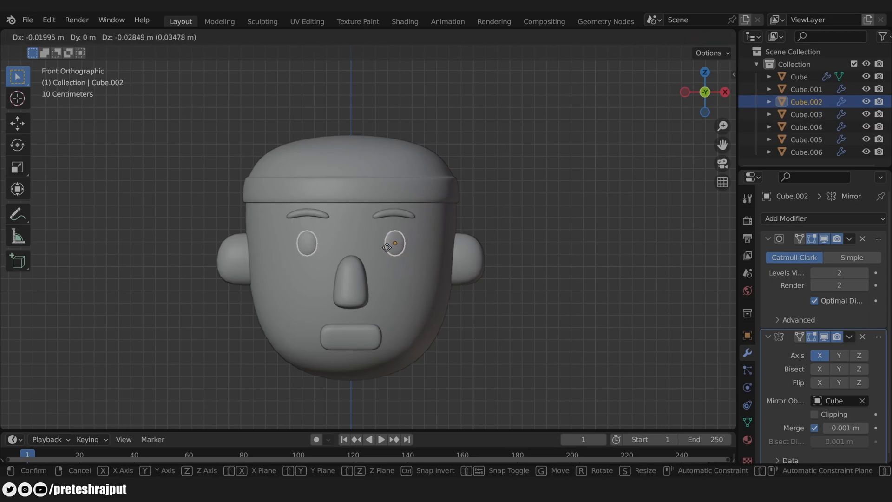
left_click(386, 248)
Step: Fine-tune the eyebrow and eye positions once more, then return to perspective view
left_click(393, 219)
key("g")
left_click(398, 220)
left_click(396, 247)
key("g")
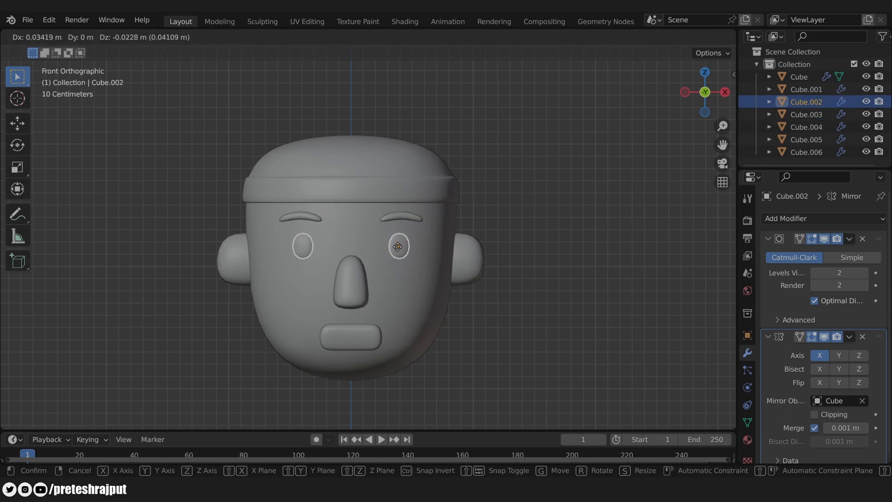
left_click(397, 247)
left_click(400, 218)
left_click(528, 197)
scroll(527, 197, "down", 4)
middle_click_drag(528, 197, 514, 216)
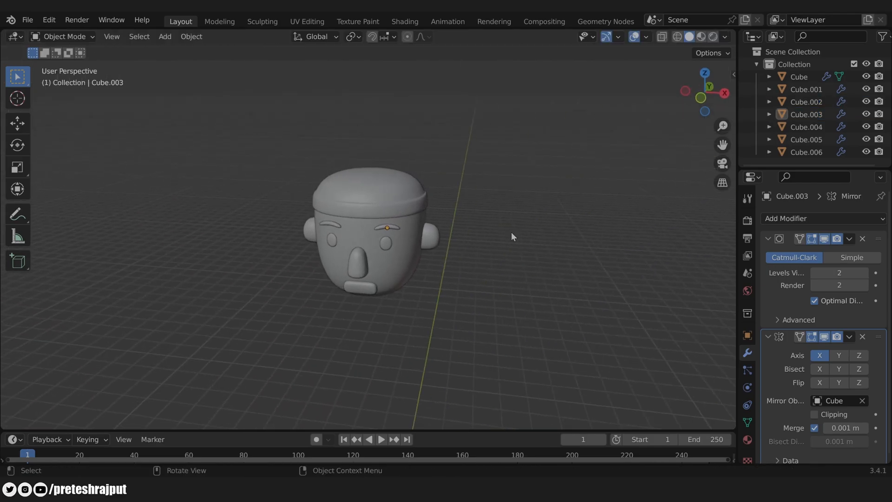
scroll(506, 260, "up", 1)
scroll(494, 311, "down", 3)
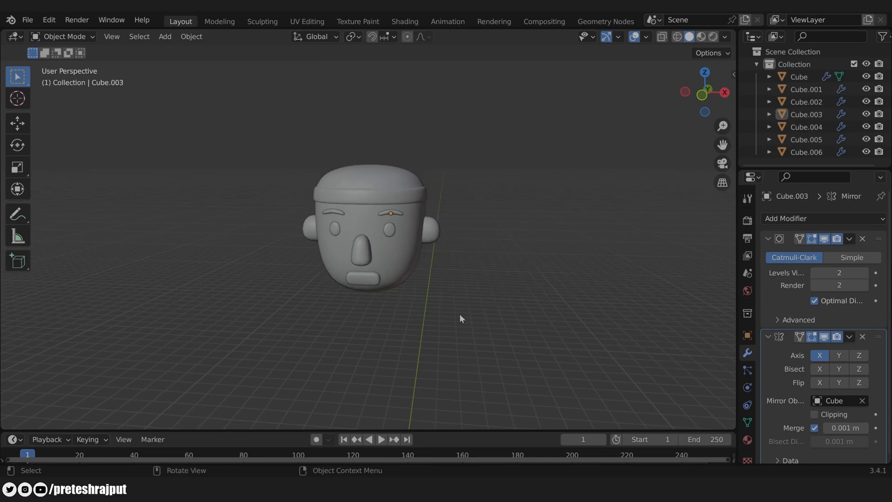
scroll(459, 314, "down", 4)
Step: Add a new cube and move it along Z to sit just below the head
key("shift+a")
mouse_move(450, 284)
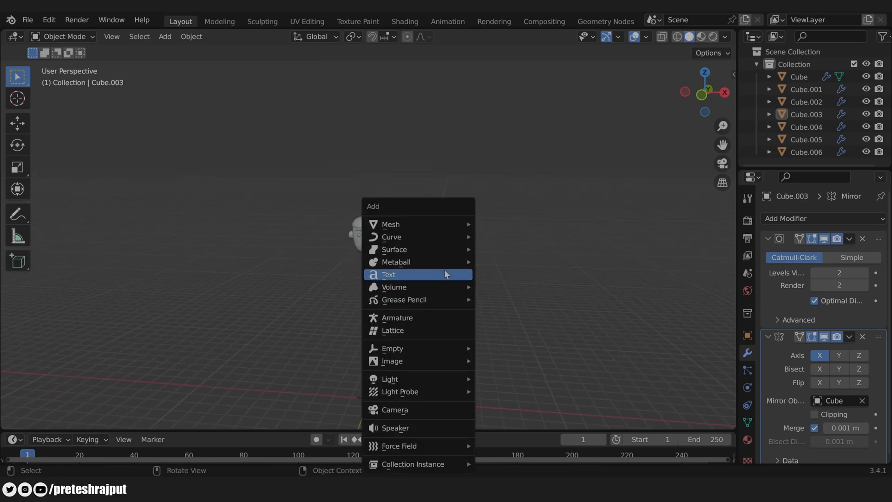
mouse_move(425, 225)
left_click(511, 240)
middle_click_drag(483, 338, 495, 246, "shift")
key("KP_1")
scroll(493, 310, "up", 2)
key("g")
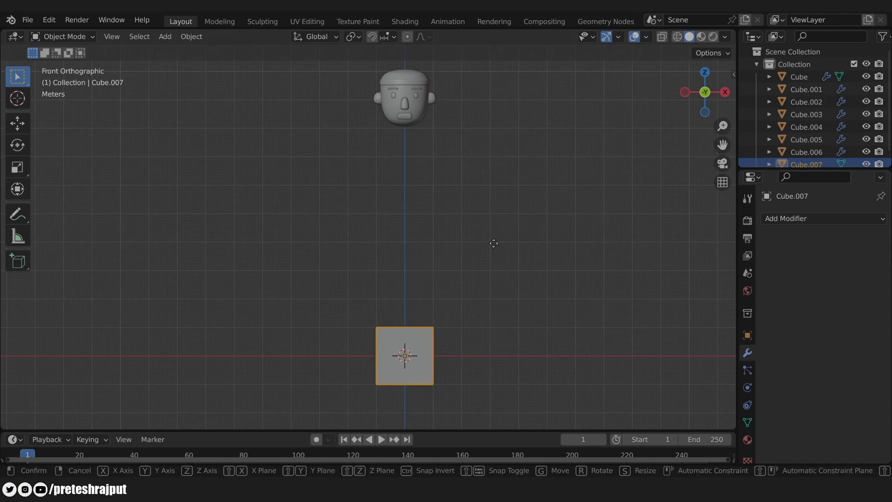
key("z")
left_click(482, 84)
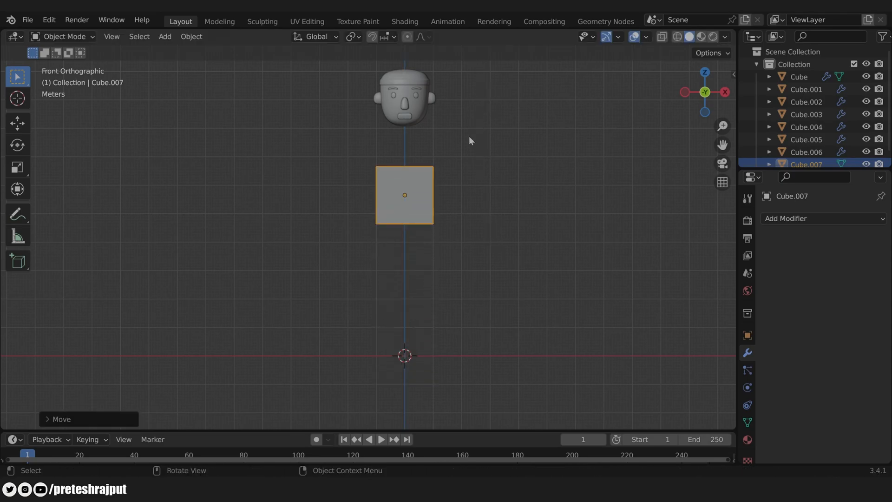
scroll(484, 140, "up", 2)
middle_click_drag(492, 144, 478, 182, "shift")
Step: With X-ray on, raise the cube's top vertices and lower its bottom vertices to make it tall
key("Tab")
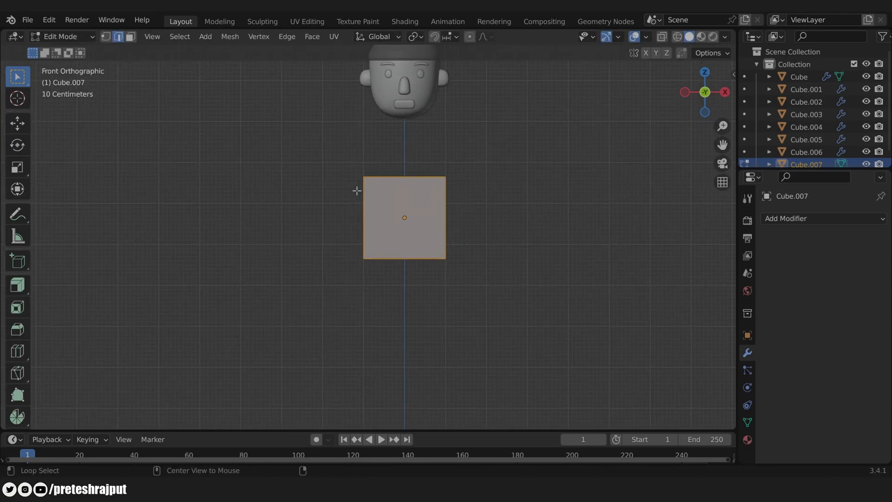
key("alt+z")
key("1")
left_click_drag(347, 161, 505, 188)
key("g")
key("z")
left_click(509, 158)
left_click_drag(339, 238, 534, 290)
key("g")
key("z")
left_click(526, 343)
scroll(523, 339, "down", 3)
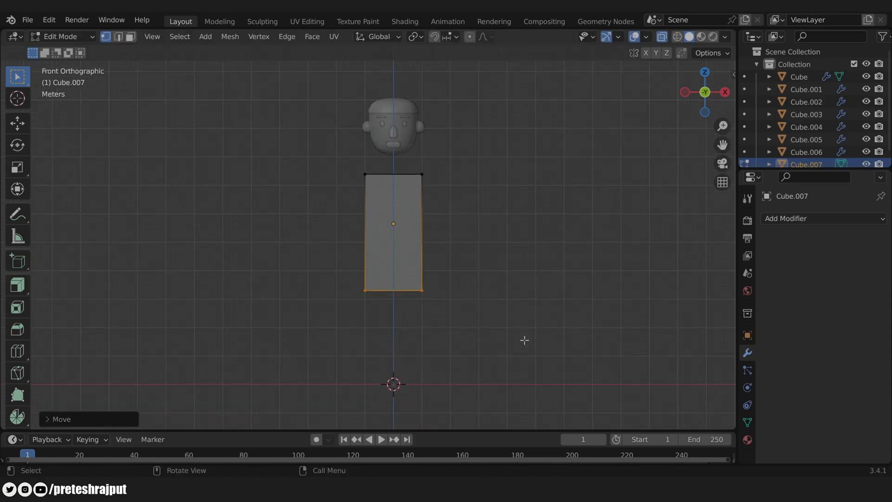
middle_click_drag(495, 293, 510, 284, "shift")
scroll(511, 288, "up", 2)
Step: Scale the top and bottom vertices along X to taper the block wider at the bottom
key("s")
key("x")
left_click(549, 314)
left_click_drag(353, 135, 484, 170)
key("s")
key("x")
left_click_drag(356, 266, 497, 302)
key("s")
key("x")
key("g")
key("z")
left_click(572, 339)
key("Tab")
Step: From the side view, scale the torso along Y to make it thinner front-to-back
mouse_move(492, 250)
middle_mouse_down()
mouse_move(443, 253)
mouse_move(493, 246)
middle_mouse_up()
key("KP_3")
key("s")
key("y")
left_click(479, 219)
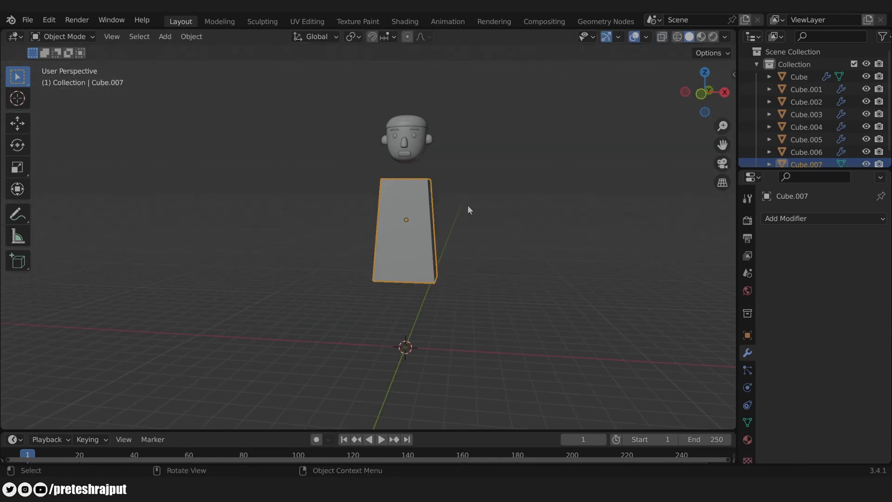
Step: Add a Subdivision Surface modifier to the torso with viewport level 2
left_click(814, 217)
left_click(640, 456)
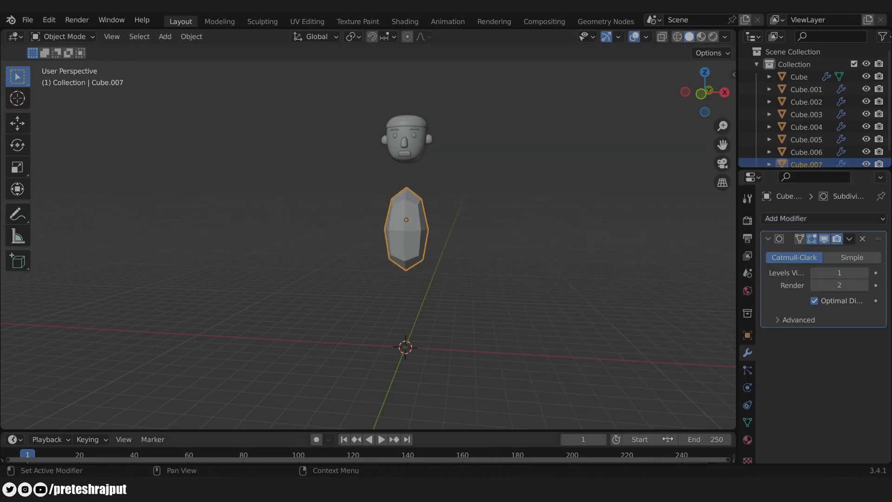
left_click(865, 273)
scroll(495, 277, "up", 3)
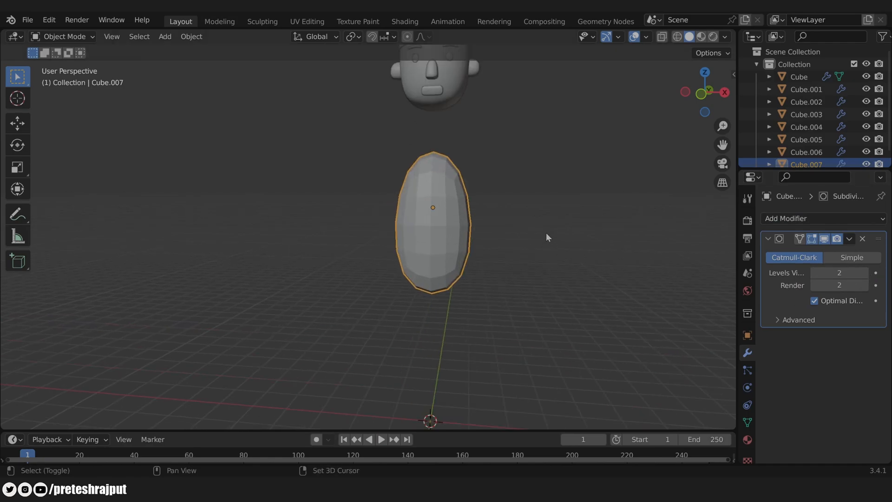
middle_click_drag(546, 232, 552, 233)
key("KP_1")
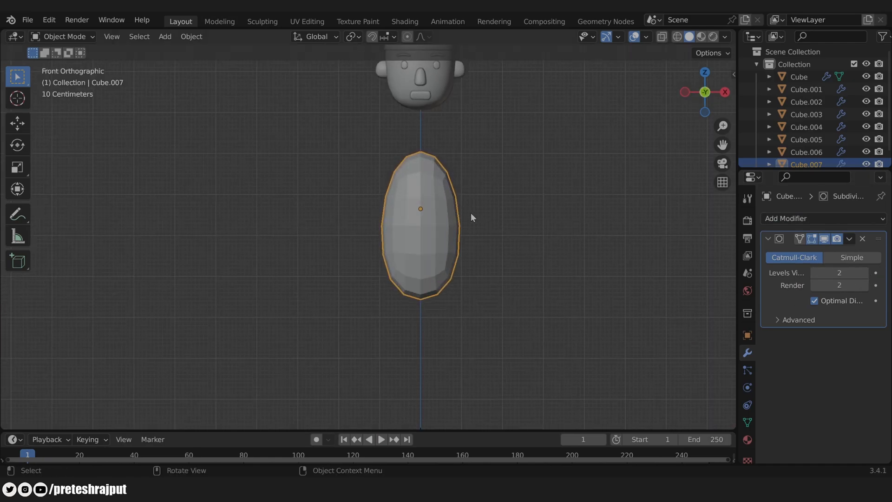
Step: Add two edge loops to the torso, one near the top and one near the bottom
key("Tab")
key("ctrl+r")
left_click(465, 229)
left_click(464, 173)
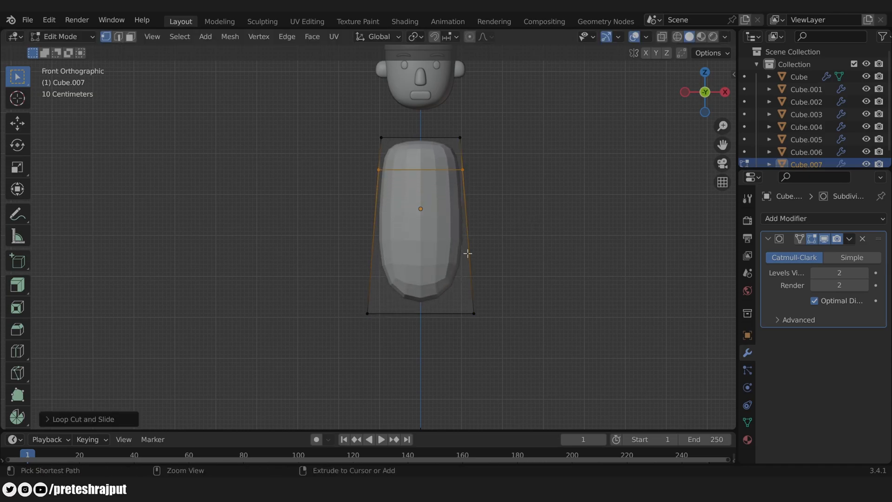
key("ctrl+r")
left_click(466, 247)
left_click(471, 300)
key("Tab")
Step: Apply Shade Smooth to the torso
scroll(412, 174, "down", 1)
right_click(412, 171)
left_click(411, 160)
scroll(531, 214, "down", 1)
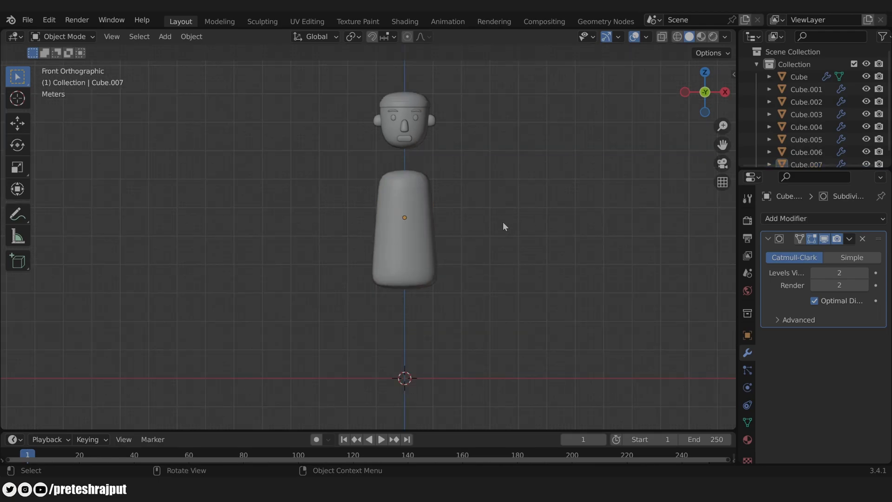
middle_click_drag(503, 222, 478, 230, "shift")
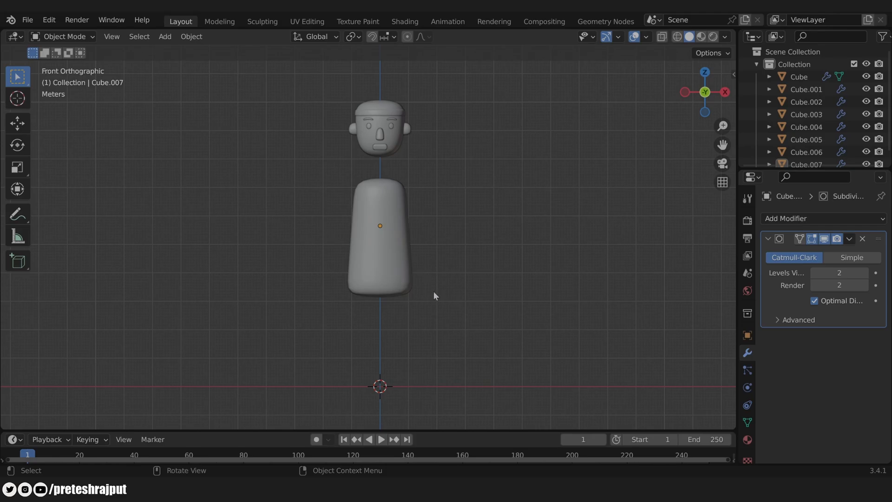
Step: Add a new cylinder mesh with 12 vertices
key("shift+a")
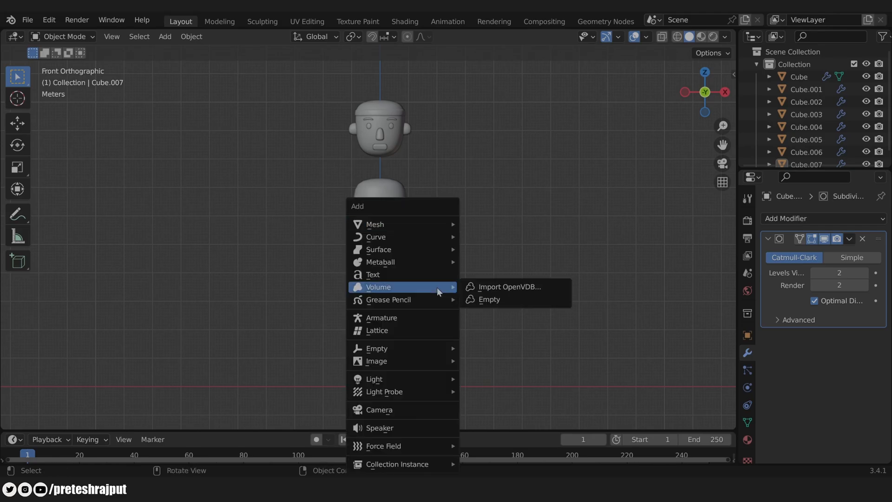
mouse_move(390, 225)
left_click(498, 288)
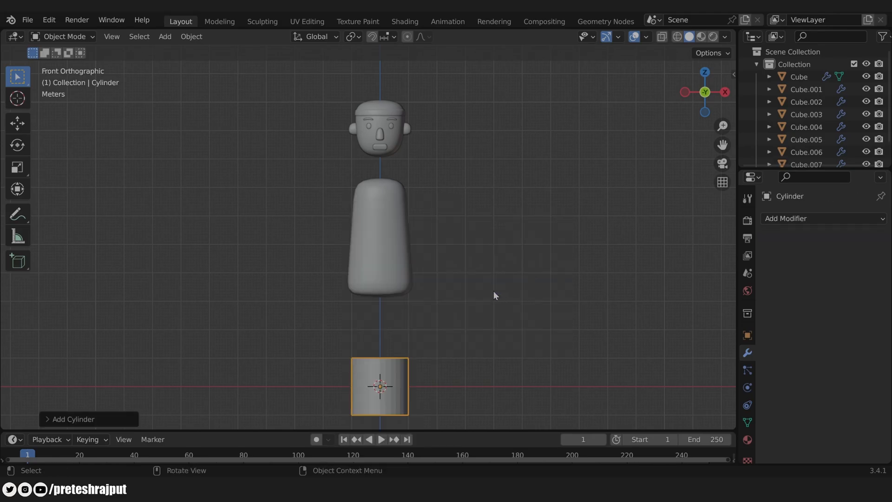
left_click(78, 419)
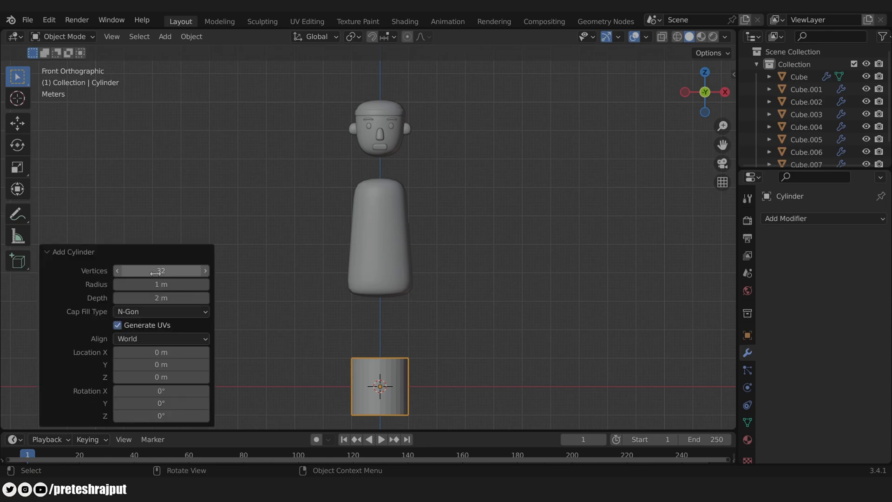
left_click(182, 272)
type("1")
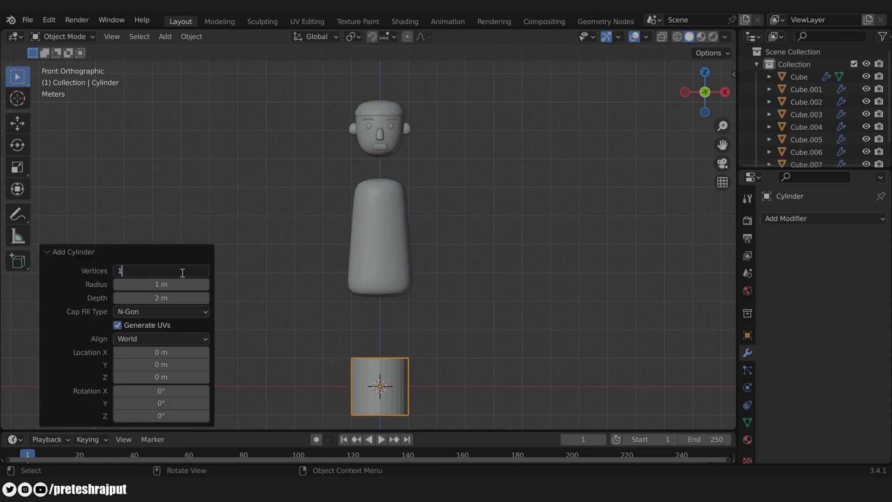
key("Return")
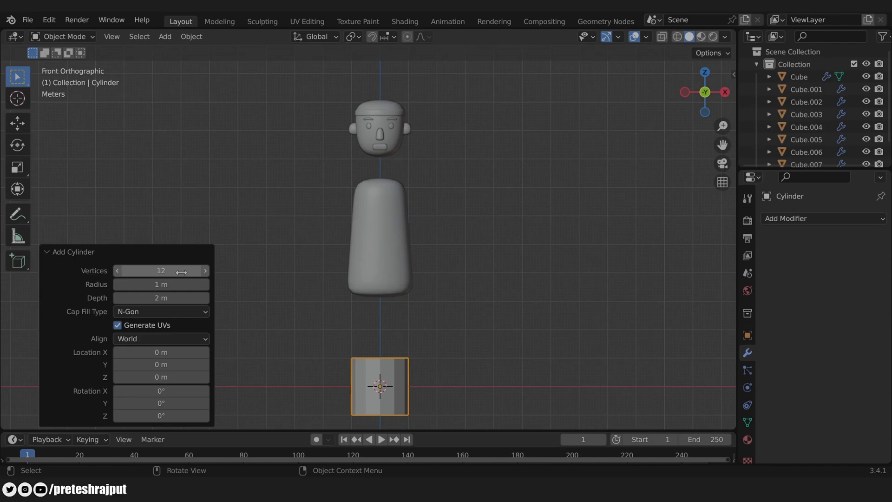
Step: Delete the cylinder's end cap face
key("Tab")
middle_click_drag(520, 263, 490, 310)
middle_click_drag(380, 304, 361, 382)
left_click(387, 370, "shift")
key("x")
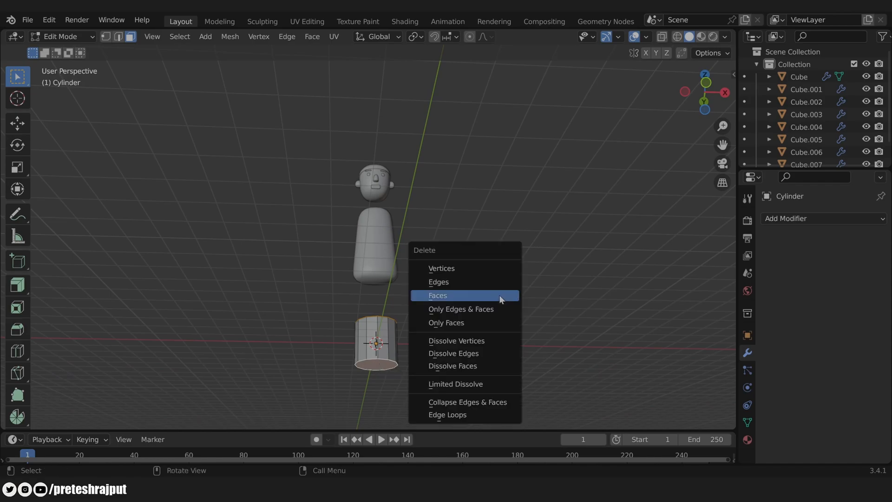
left_click(499, 294)
key("Tab")
key("KP_1")
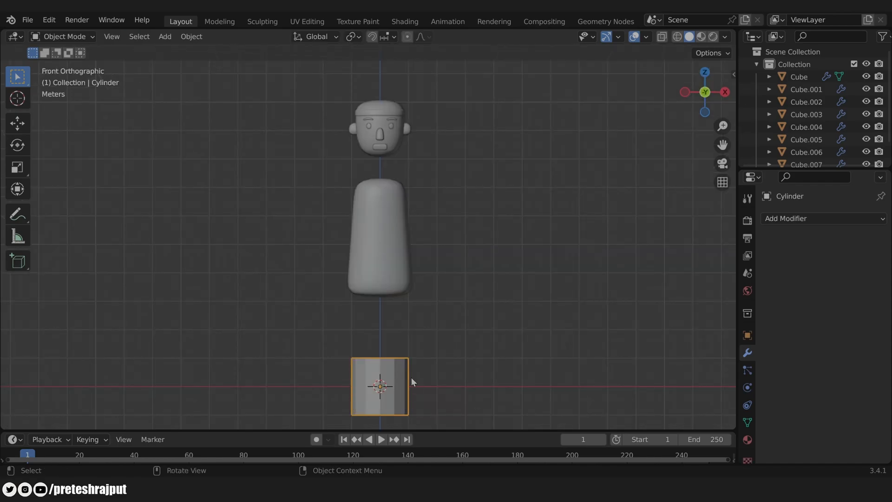
Step: Move the cylinder under the torso's right side and stretch it taller along Z
key("g")
left_click(433, 329)
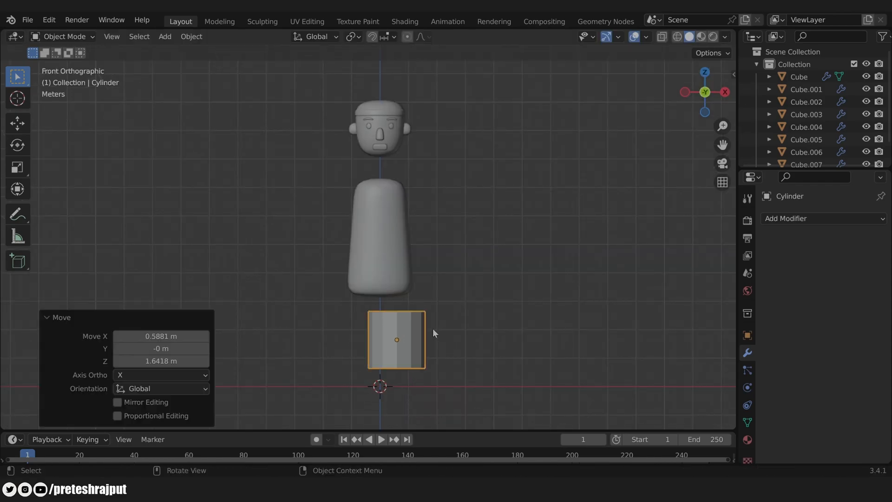
key("s")
key("z")
left_click(559, 368)
Step: Narrow the leg to 0.798 width and raise it along Z up under the torso
key("s")
key("shift+z")
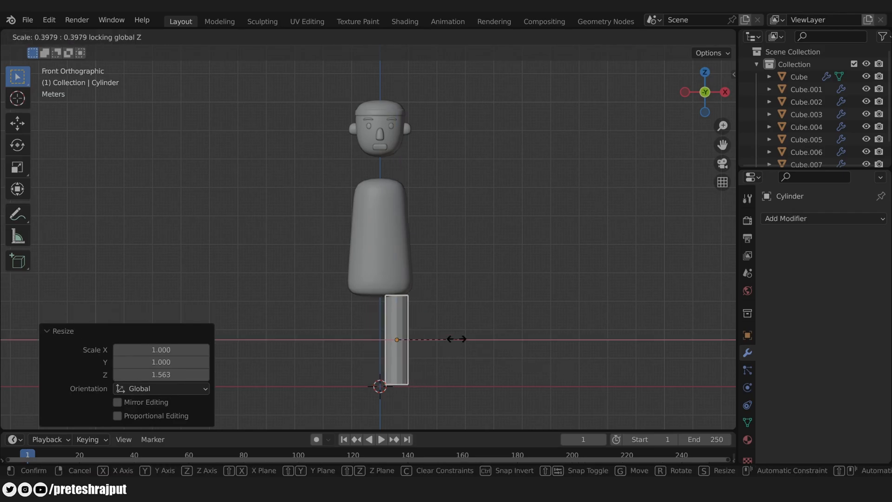
left_click(507, 342)
key("g")
key("z")
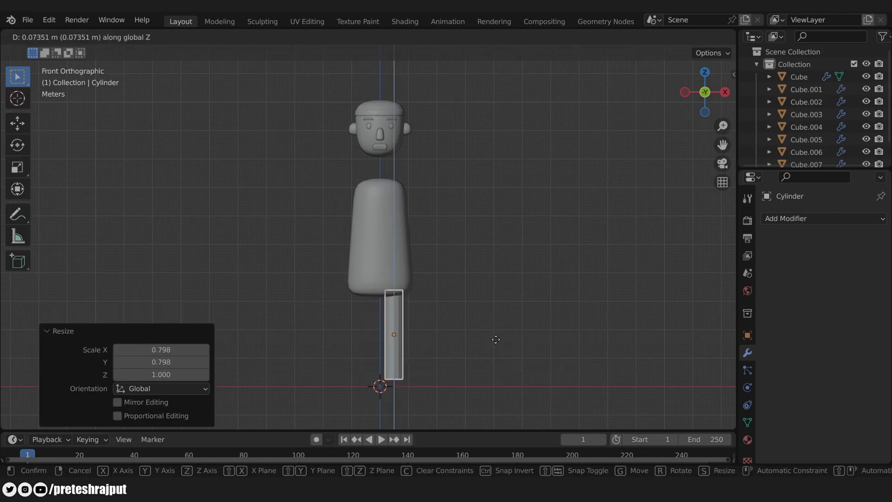
left_click(496, 339)
scroll(532, 295, "up", 2)
scroll(522, 298, "down", 2)
scroll(459, 309, "up", 3)
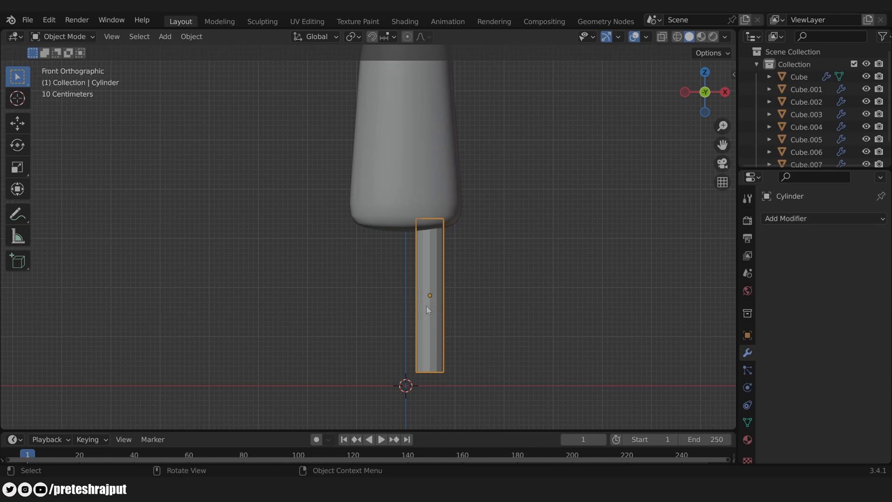
Step: Cut two horizontal edge loops around the middle of the leg to form a knee band
key("Tab")
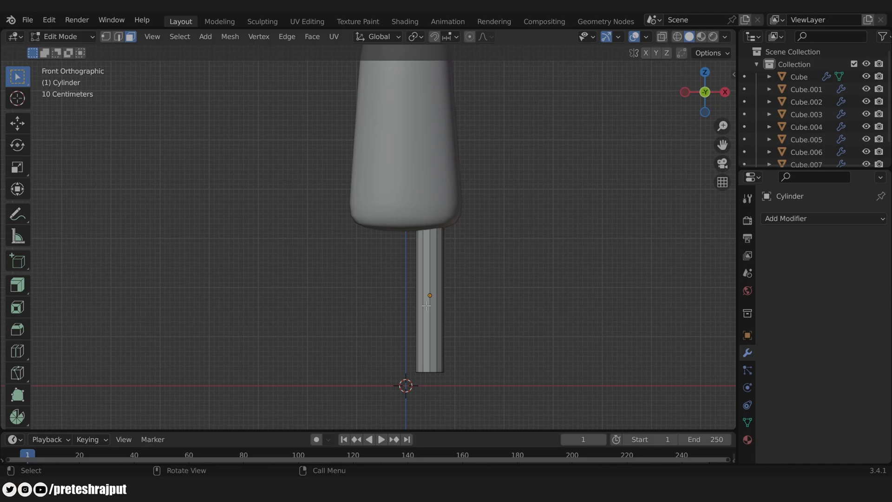
key("Tab")
key("Tab")
key("ctrl+r")
left_click(451, 300)
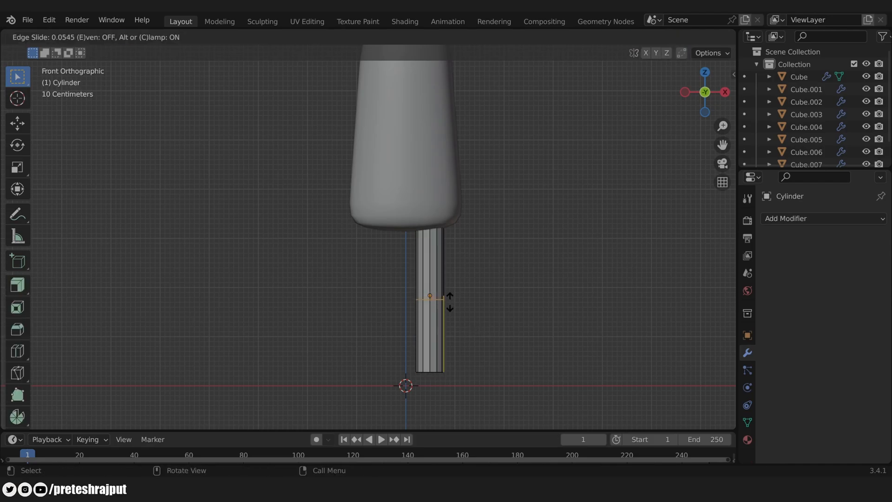
left_click(451, 306)
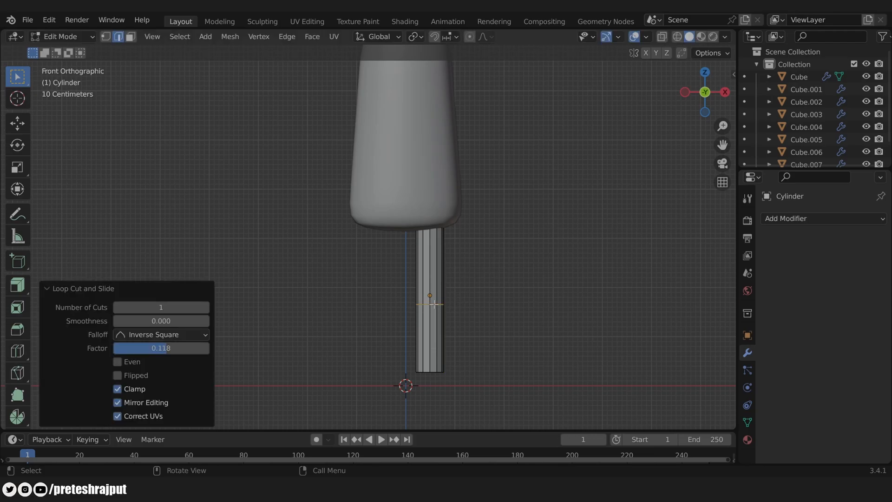
key("ctrl+r")
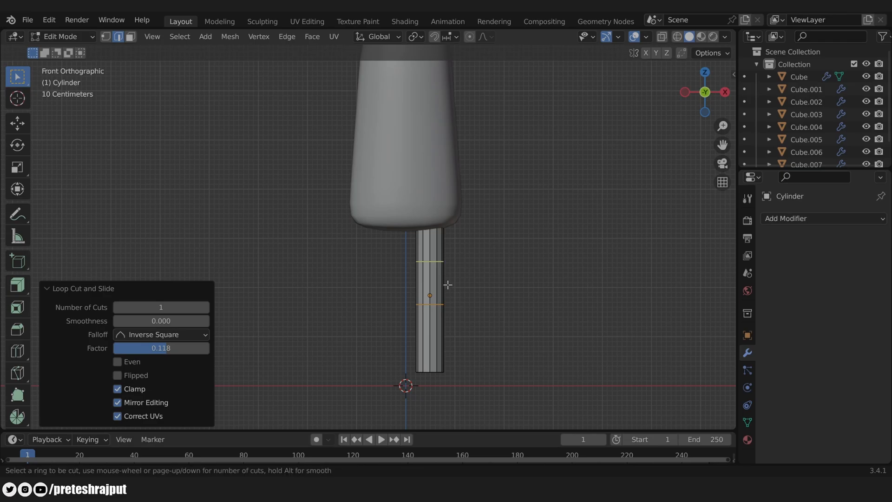
left_click(448, 286)
left_click(444, 308)
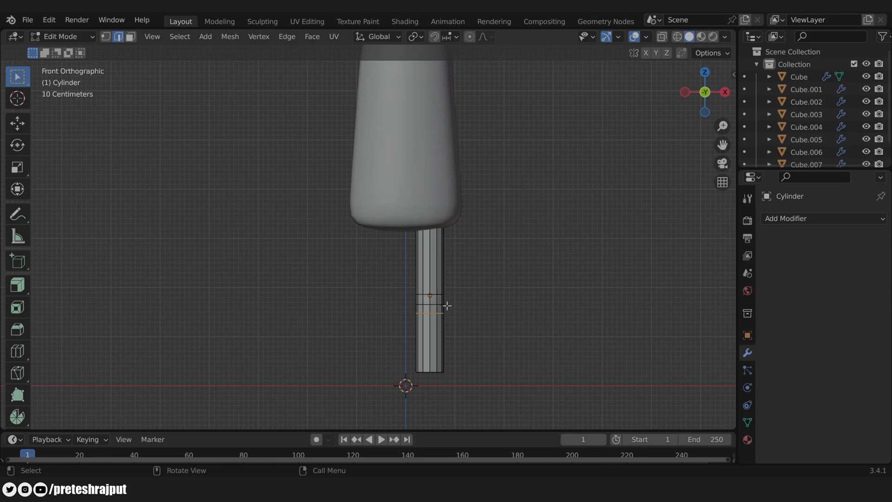
key("Tab")
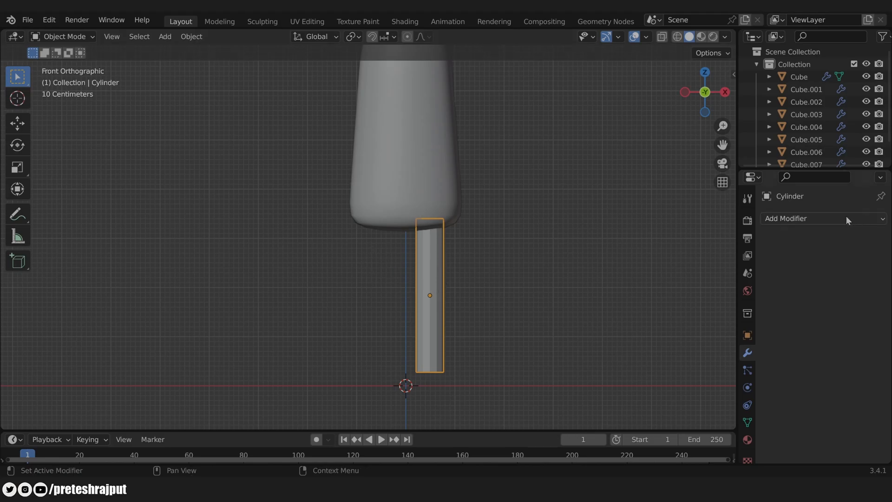
Step: Add a Mirror modifier to the leg with Cube.007 as the mirror object
left_click(825, 219)
left_click(641, 362)
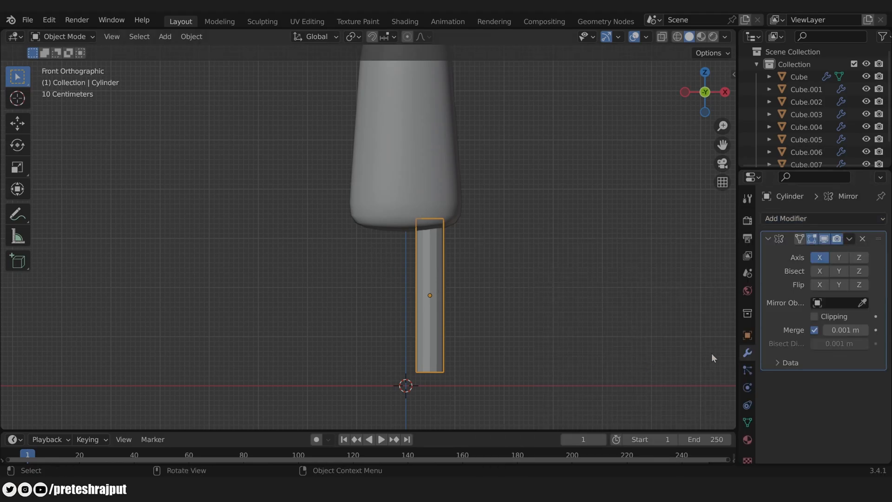
left_click(862, 302)
left_click(401, 162)
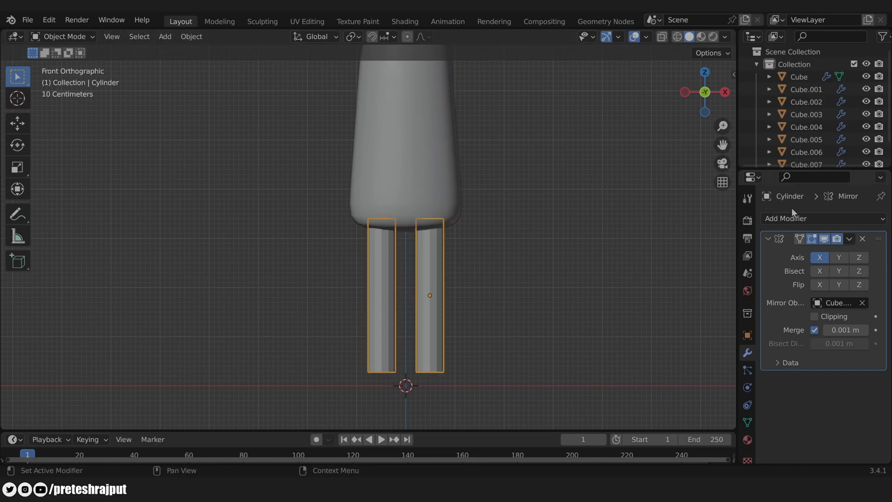
Step: Add a level-2 Subdivision Surface modifier to the legs and shade them smooth
left_click(787, 218)
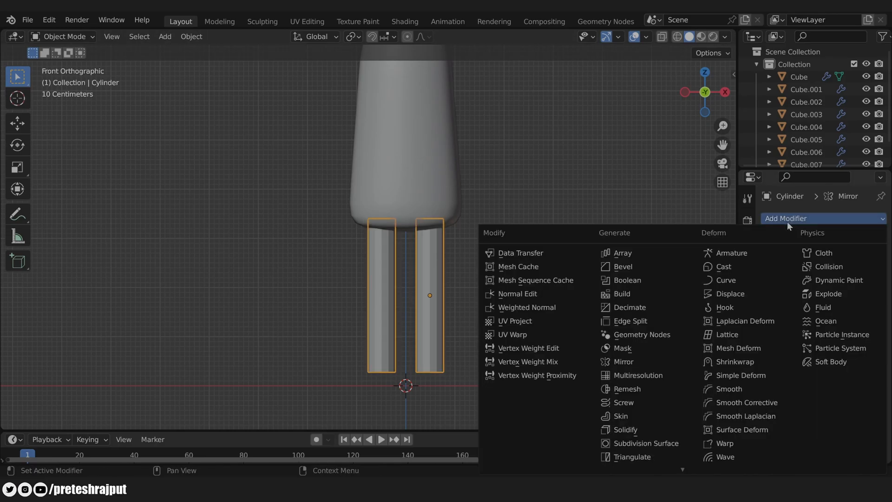
left_click(666, 442)
left_click(864, 414)
right_click(429, 251)
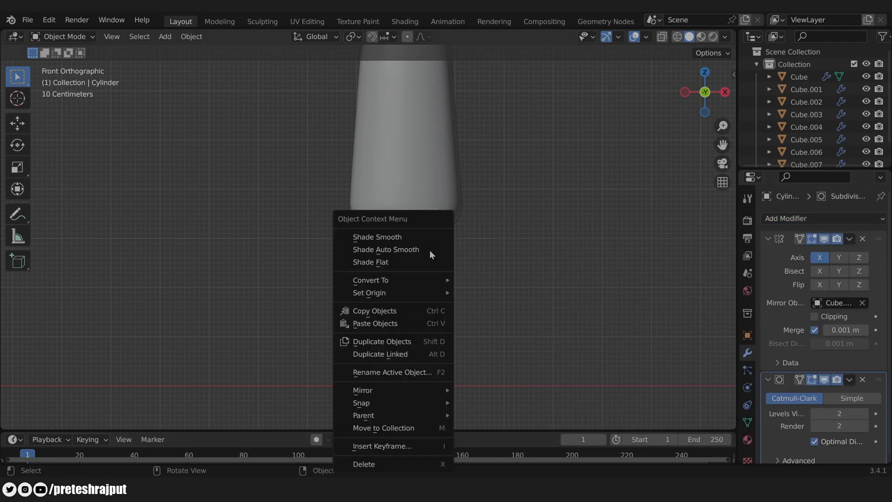
left_click(407, 238)
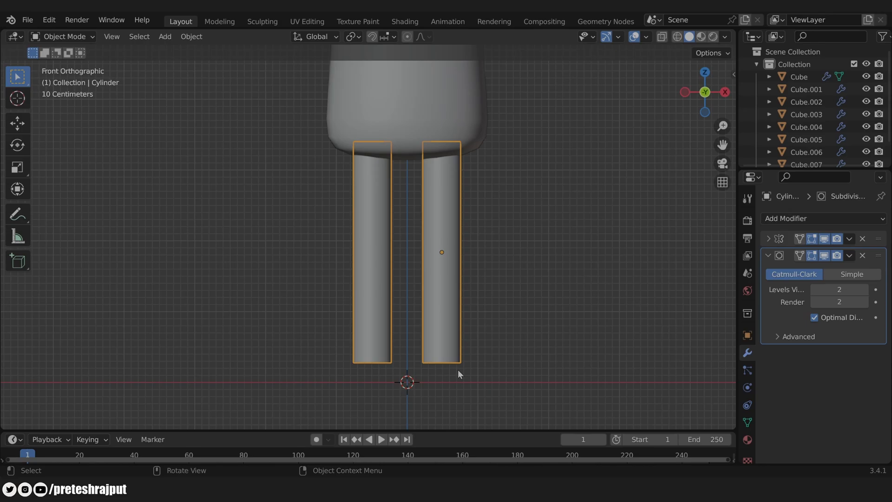
mouse_move(503, 278)
middle_mouse_down()
mouse_move(529, 206)
mouse_move(529, 148)
mouse_move(508, 278)
middle_mouse_up()
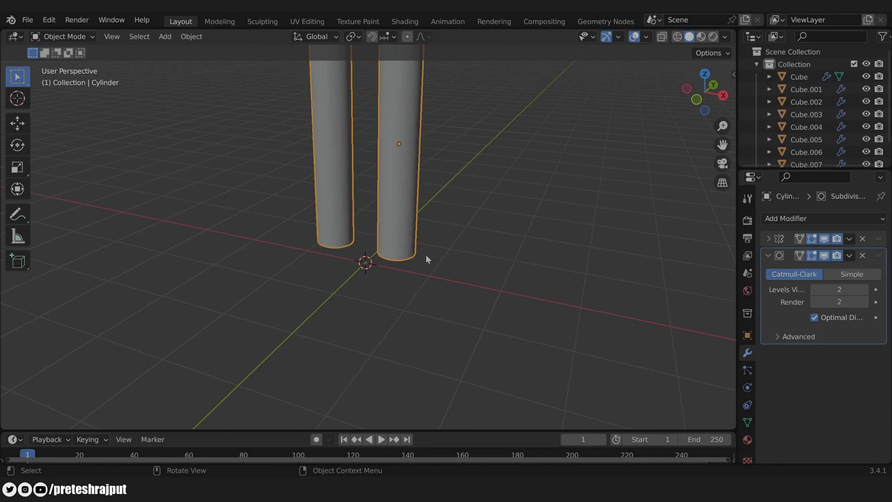
Step: Duplicate the leg's bottom edge loop, scale it up about 1.11, and separate it into Cylinder.001
scroll(426, 255, "up", 3)
key("Tab")
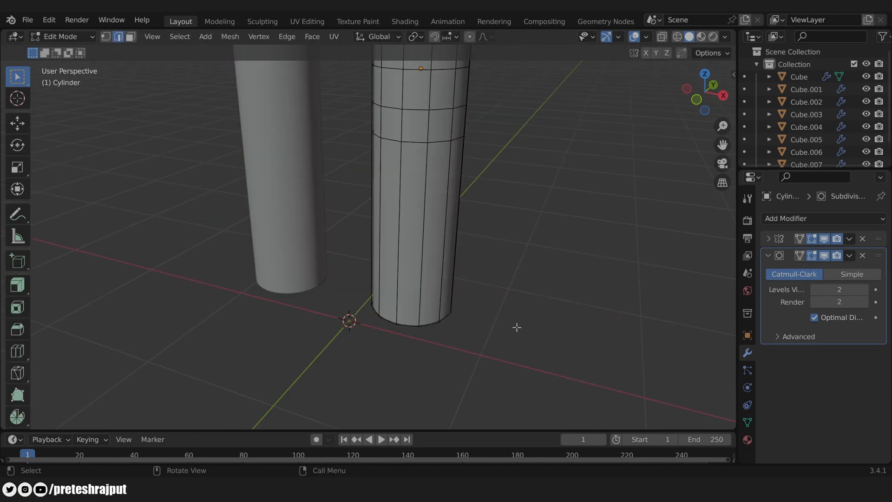
left_click(403, 327, "alt")
key("shift+d")
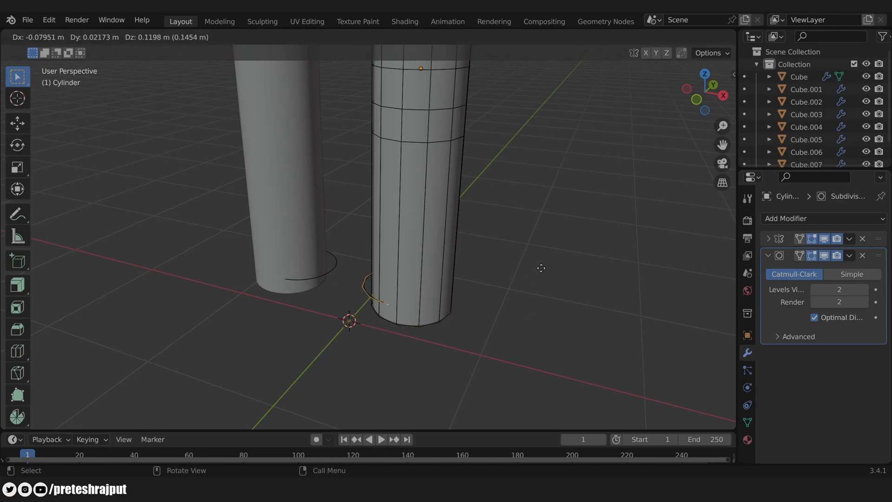
right_click(541, 268)
key("s")
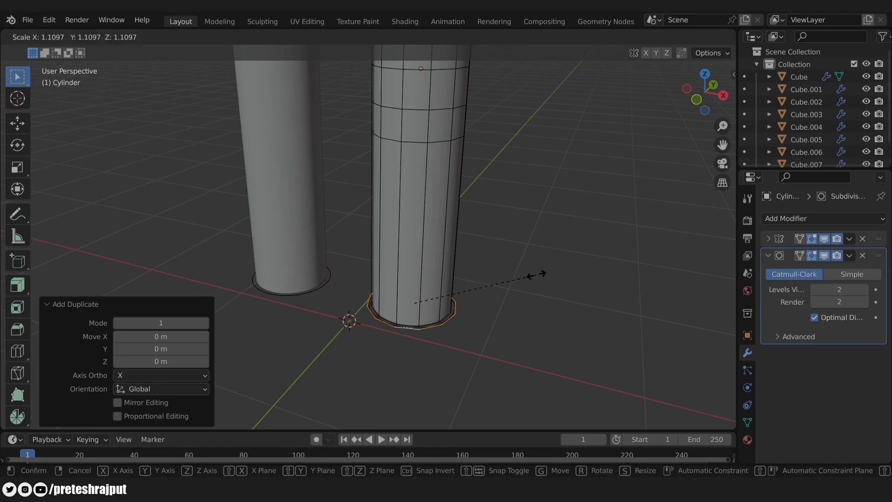
left_click(541, 276)
key("ctrl+z")
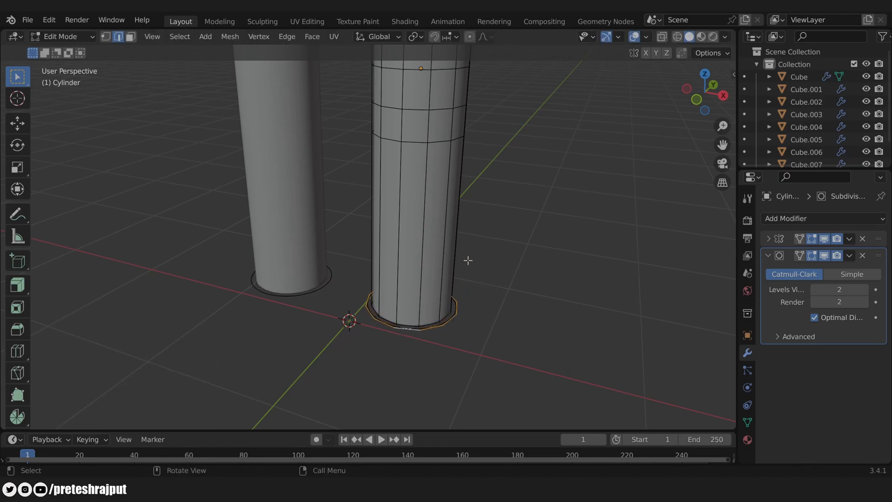
key("p")
left_click(433, 261)
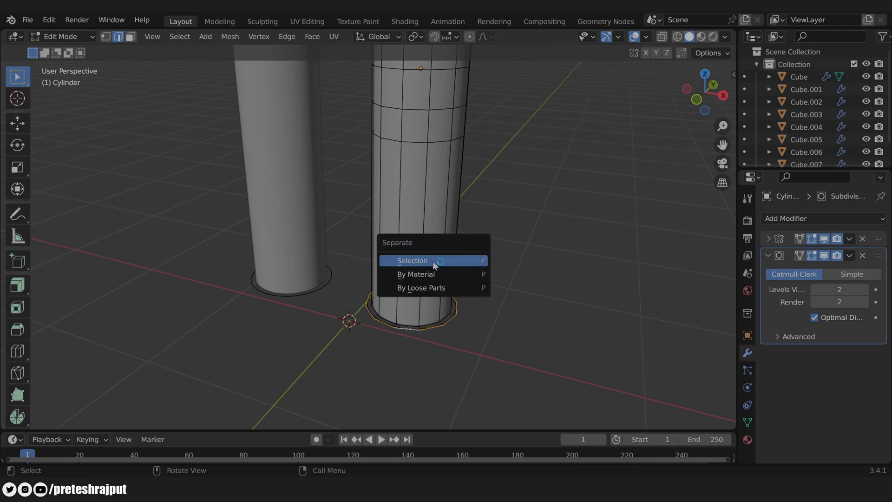
key("Tab")
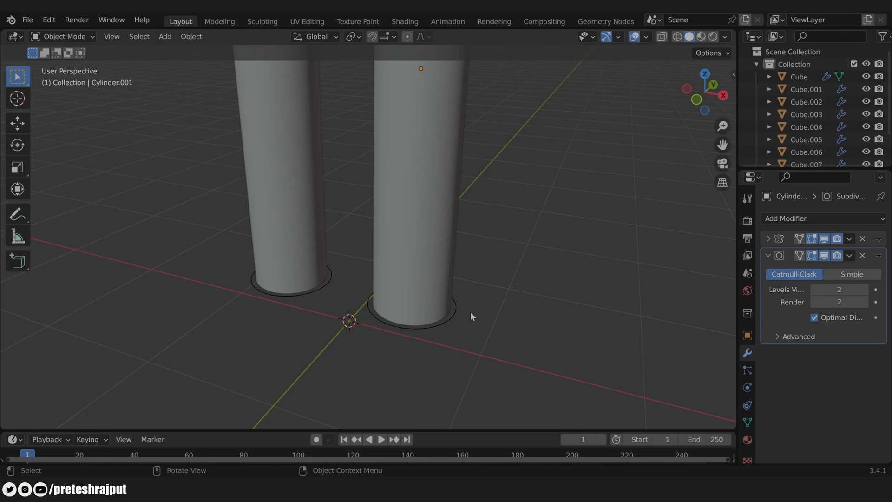
Step: Raise the Cylinder.001 rings slightly along Z
key("KP_1")
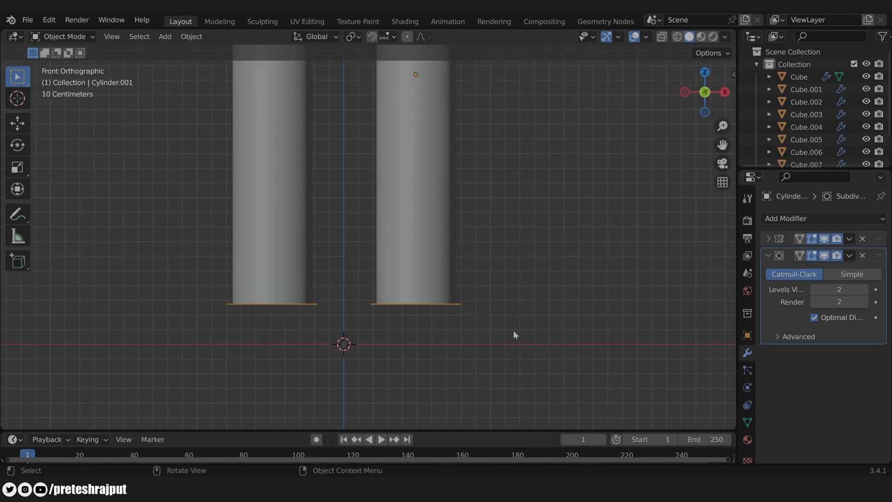
key("g")
key("z")
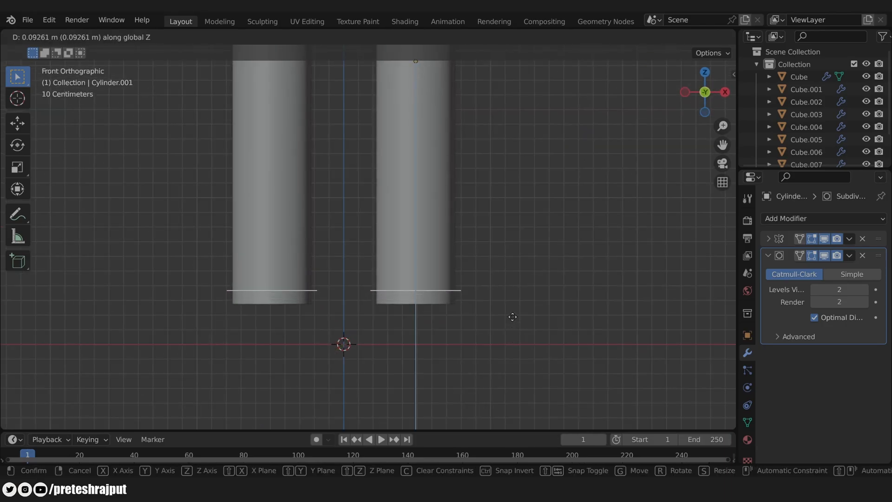
left_click(513, 317)
Step: Extrude the ring's edge loop straight down into a band for the boot rim
middle_click_drag(568, 237, 530, 273)
key("Tab")
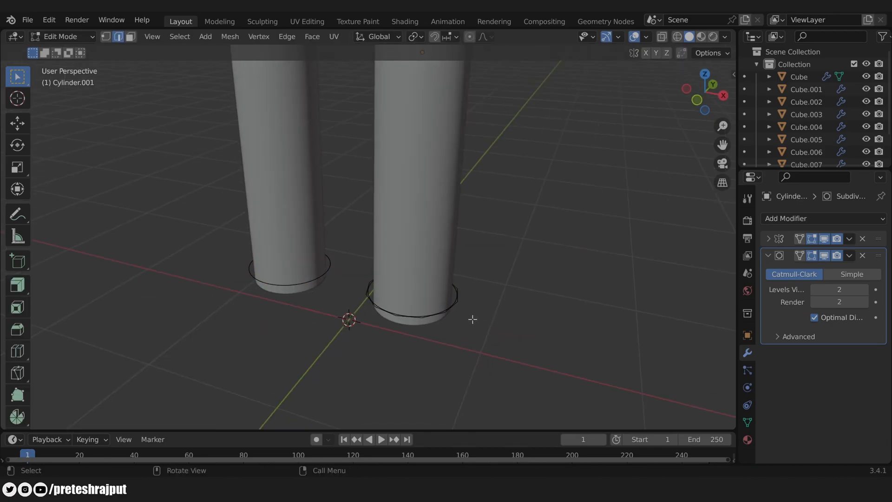
left_click(456, 310, "alt")
scroll(546, 316, "up", 1)
middle_click_drag(548, 321, 542, 274, "shift")
key("g")
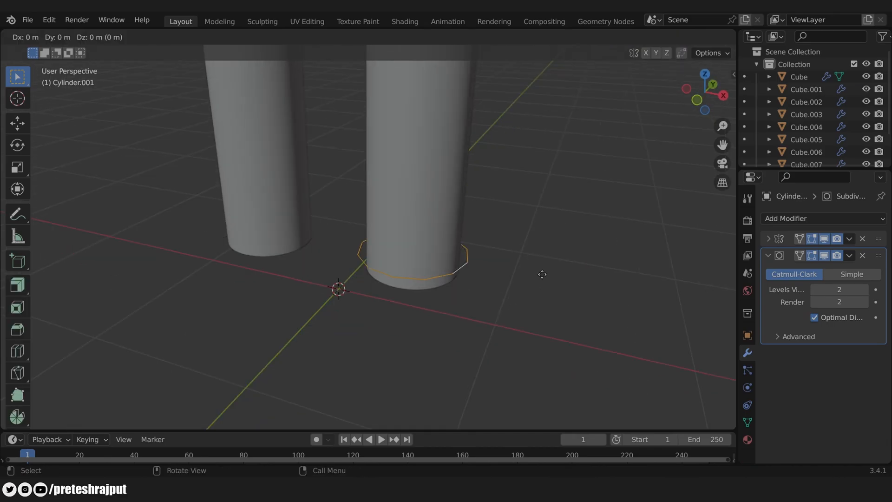
key("z")
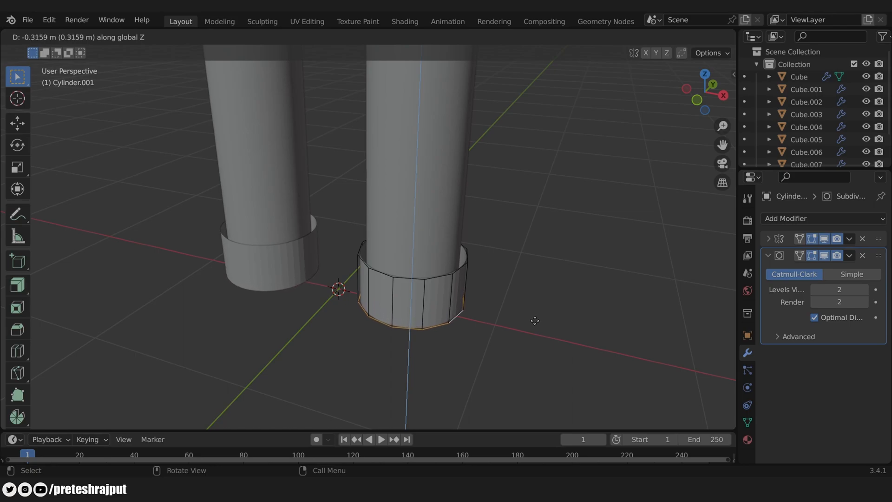
left_click(535, 321)
Step: Lower the band's bottom edge along Z in the right side view
key("KP_3")
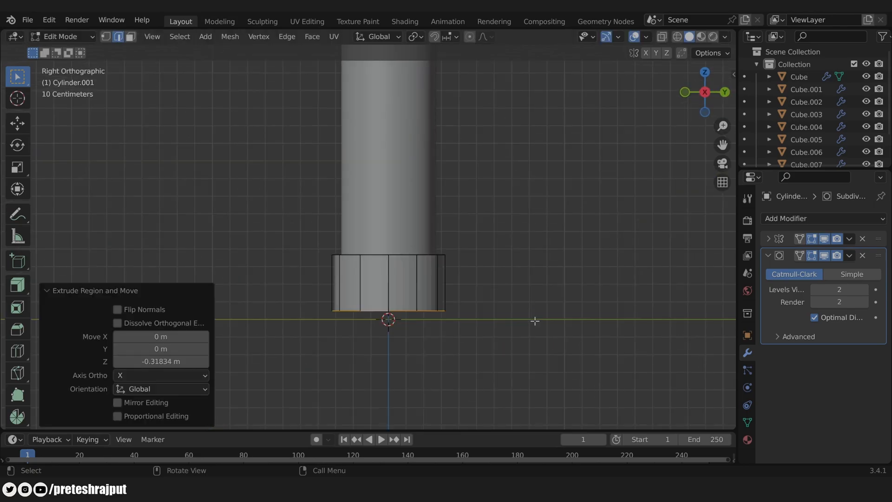
key("g")
key("z")
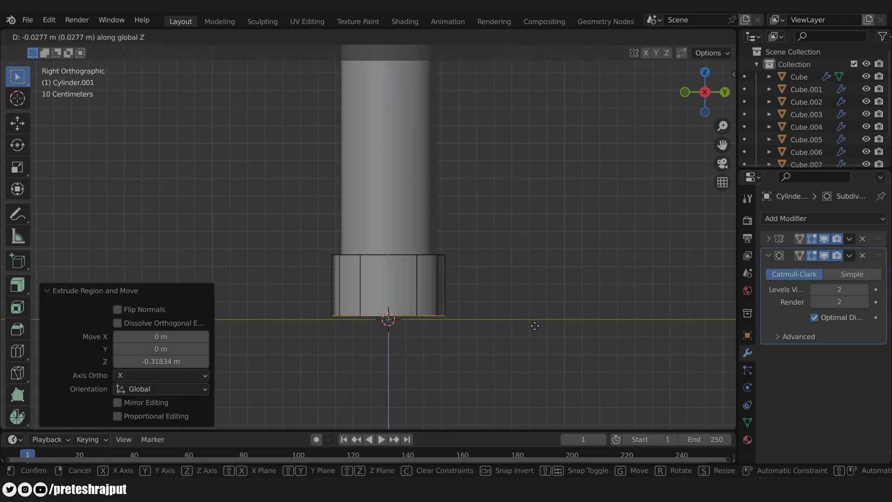
left_click(538, 328)
scroll(415, 285, "up", 2)
middle_click_drag(492, 286, 586, 247, "shift")
left_click(493, 263)
Step: Cut a horizontal edge loop through the lower band
key("ctrl+r")
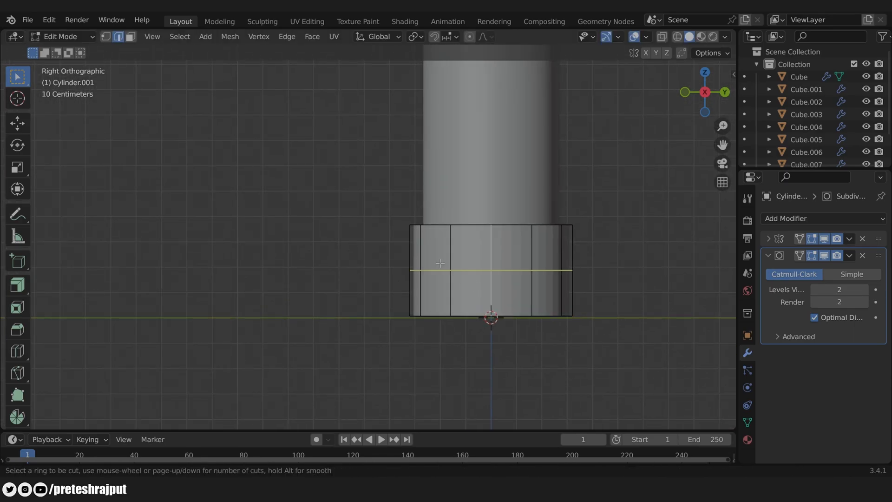
left_click(440, 263)
left_click(447, 264)
Step: Switch to face select and select faces on each foot's lower band
key("3")
left_click(472, 272)
scroll(476, 281, "down", 5)
middle_click_drag(379, 265, 334, 271)
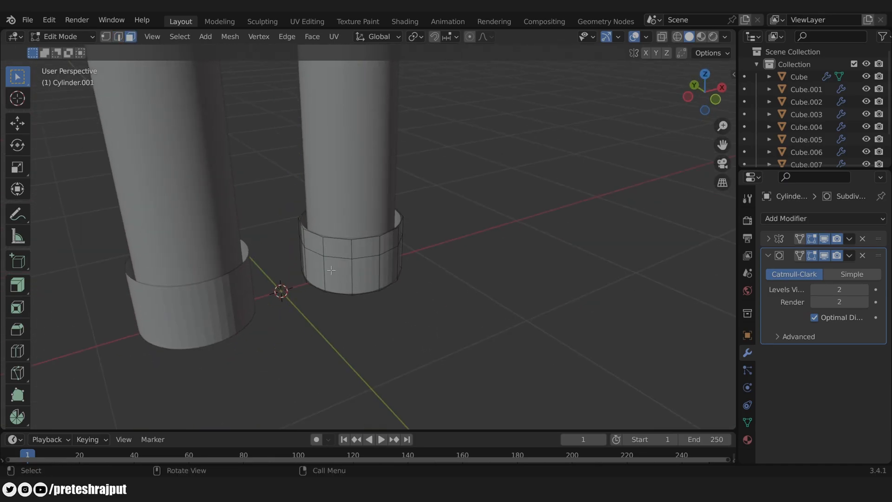
middle_click_drag(479, 283, 350, 274)
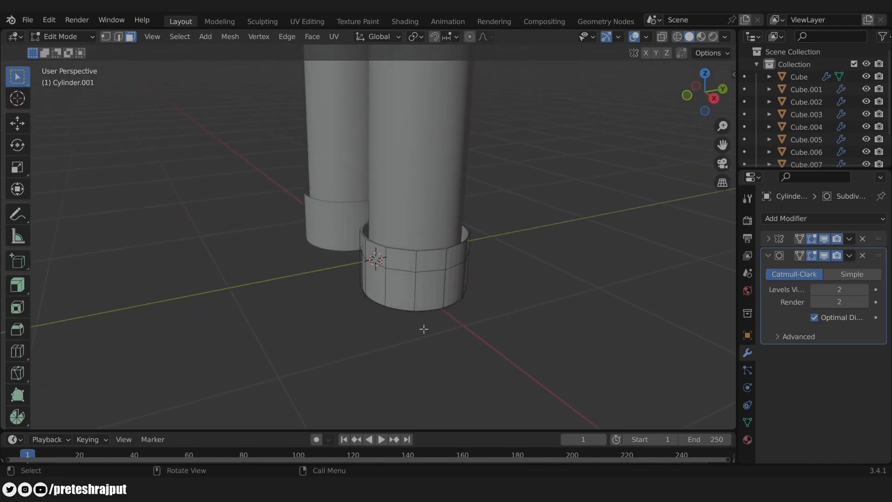
left_click(431, 290)
middle_click_drag(345, 310, 482, 332)
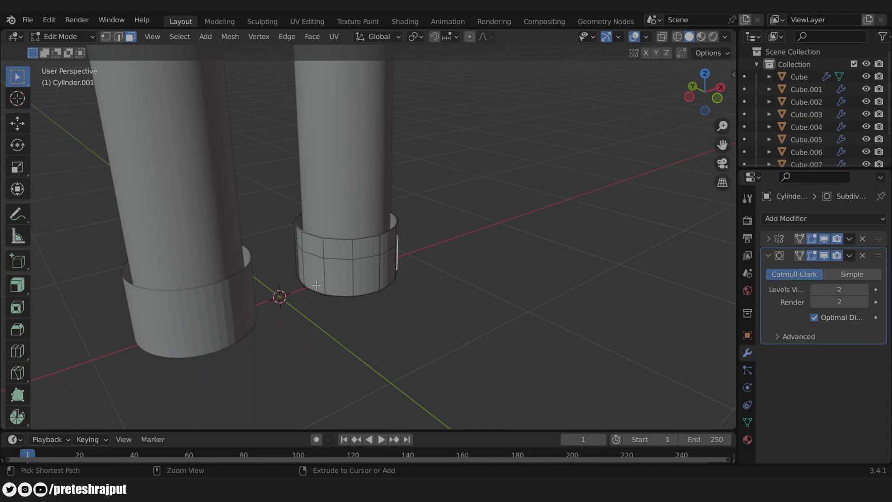
Step: Extrude the front band faces of the foot cylinder forward into a toe
left_click(314, 271, "ctrl")
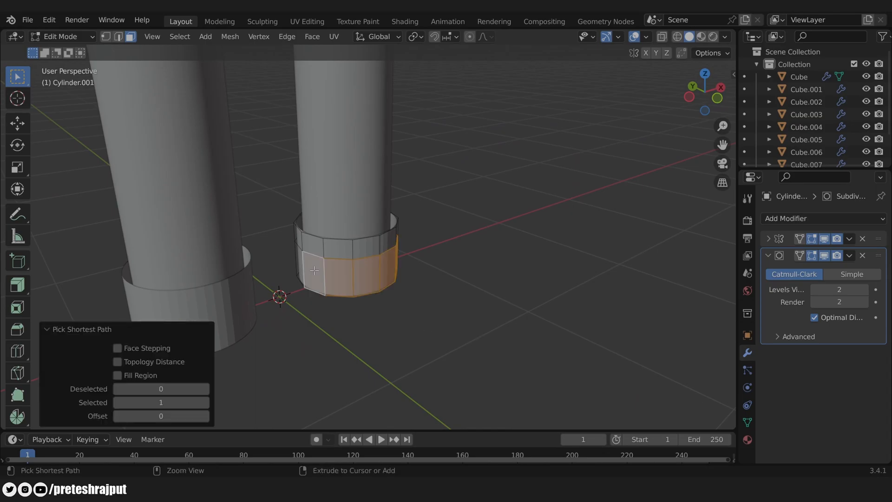
middle_click_drag(480, 271, 479, 298)
scroll(430, 325, "down", 2)
key("e")
right_click(528, 298)
key("e")
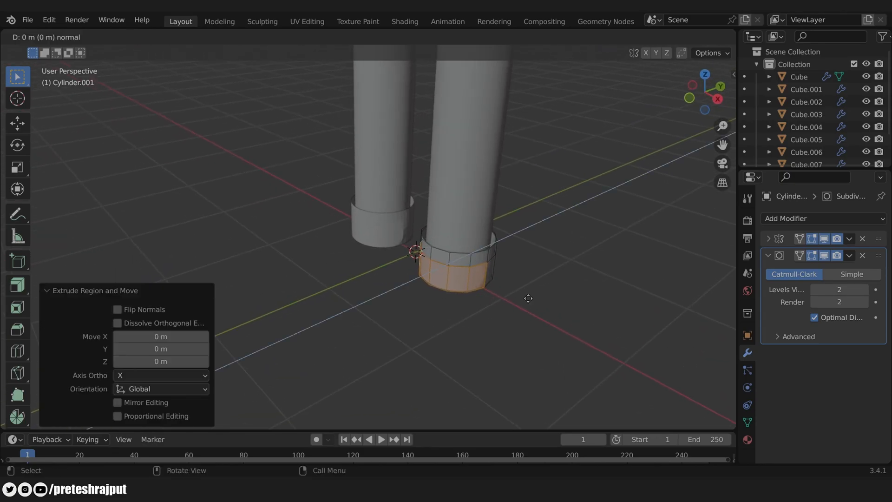
left_click(428, 337)
Step: Flatten the toe along Y to about half its width
scroll(425, 338, "up", 3)
middle_click_drag(530, 286, 551, 308)
key("s")
key("y")
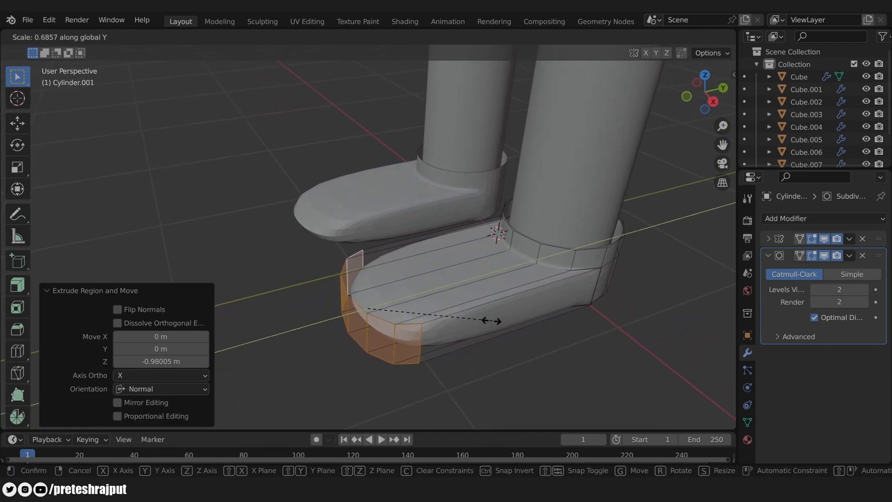
left_click(464, 318)
Step: Add two edge loops across the shoe, sliding one near the sole and scaling the other along Y
middle_click_drag(510, 339, 527, 316)
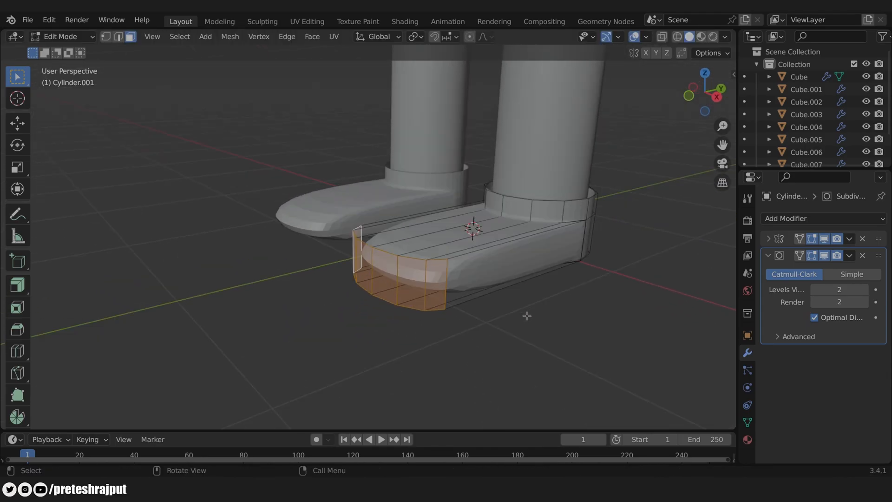
key("ctrl+r")
left_click(450, 279)
left_click(454, 294)
middle_click_drag(549, 318, 516, 335)
key("ctrl+r")
left_click(423, 257)
left_click(403, 259)
key("s")
key("y")
Step: Raise the faces on top of the toe vertically
left_click(462, 286)
left_click(402, 231, "ctrl")
key("g")
key("z")
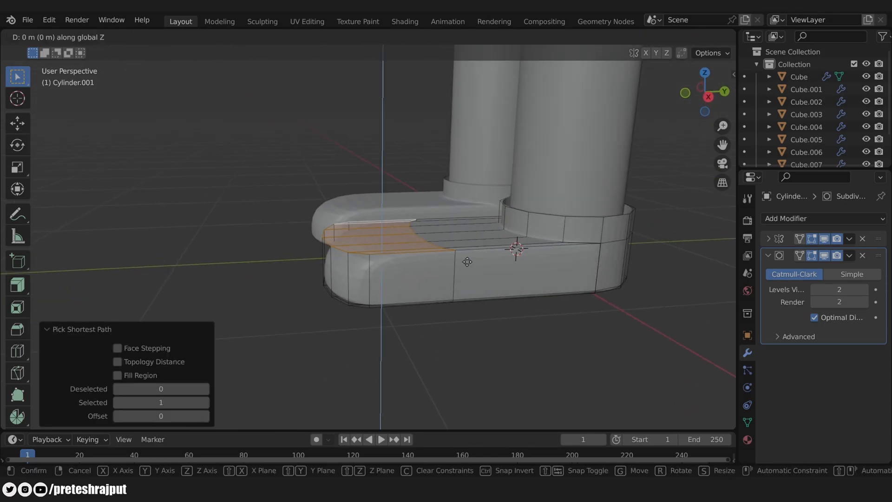
left_click(462, 253)
Step: Select the upper shoe edges and move them up to shape the shoe top
key("2")
left_click(425, 268)
middle_click_drag(483, 288, 595, 321)
left_click(394, 207, "shift")
key("g")
middle_click_drag(553, 289, 533, 267)
left_click(566, 226)
key("g")
key("z")
left_click(595, 238)
Step: Raise the shoe's front edge slightly along Z
left_click(414, 217)
key("g")
key("z")
left_click(418, 208)
Step: Raise the ankle collar's top edge loop vertically
scroll(551, 259, "up", 3)
key("alt+a")
scroll(535, 263, "up", 2)
left_click(623, 200, "alt")
scroll(603, 276, "down", 1)
middle_click_drag(603, 276, 539, 272, "shift")
key("g")
key("z")
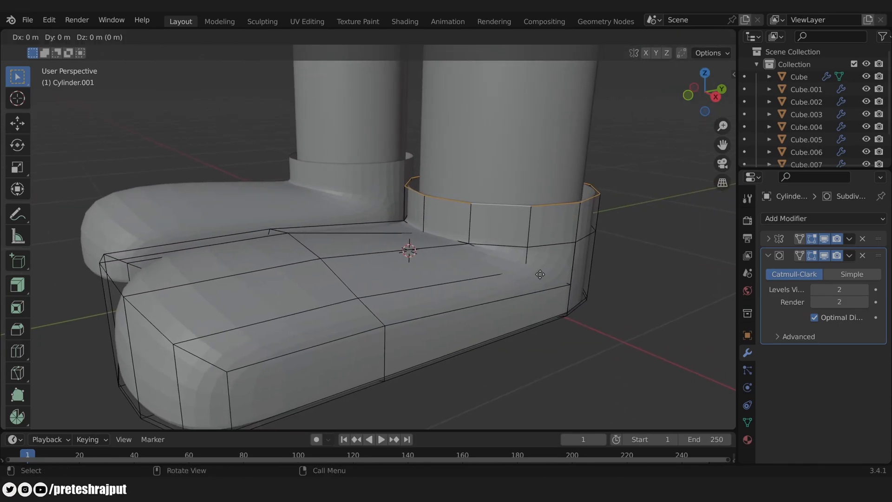
left_click(539, 253)
Step: Extrude the collar's top ring of faces outward into a flared rim
key("3")
left_click(467, 193, "alt")
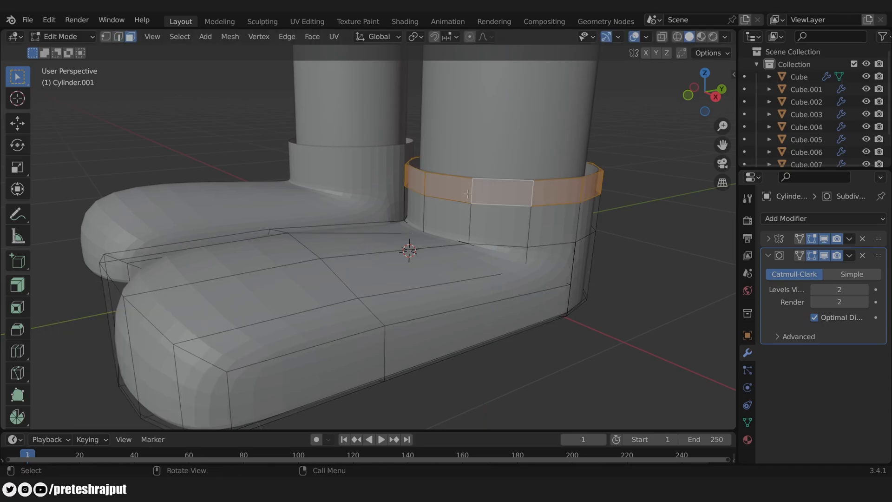
left_click(18, 285)
left_click_drag(547, 162, 506, 183)
key("Tab")
key("Tab")
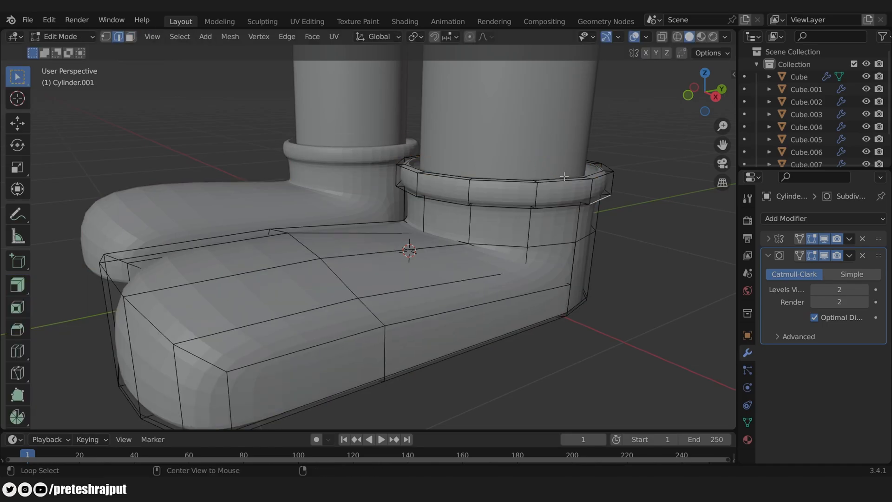
Step: Shrink the rim's inner top edge loop slightly
left_click(565, 177, "alt")
left_click(600, 175, "alt")
key("s")
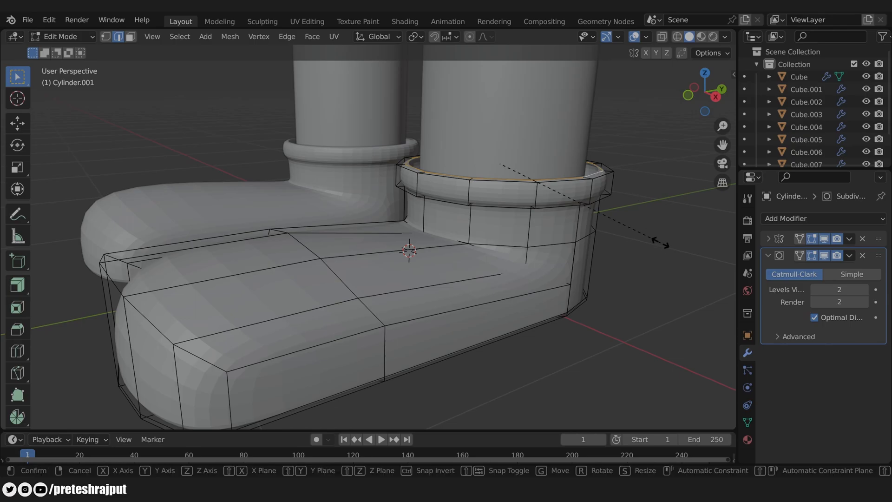
left_click(637, 250)
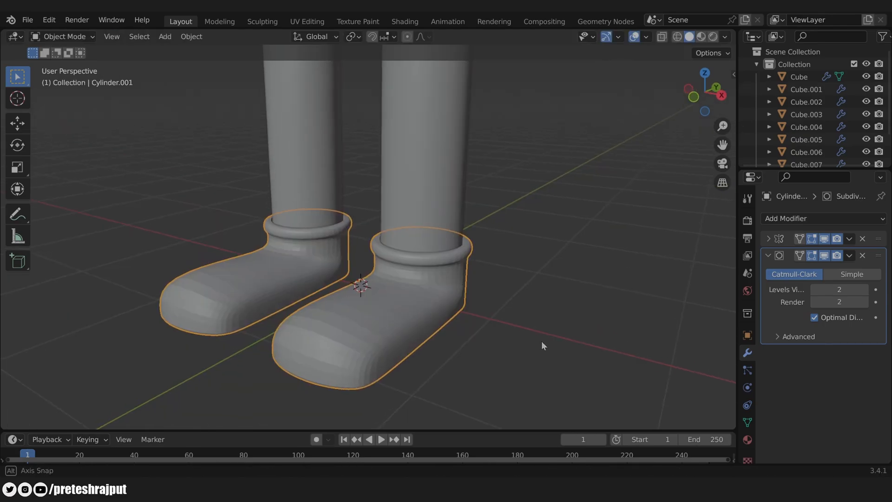
Step: Scale the open sole rim loop to 0.916, then merge it at center
middle_click_drag(429, 314, 454, 232)
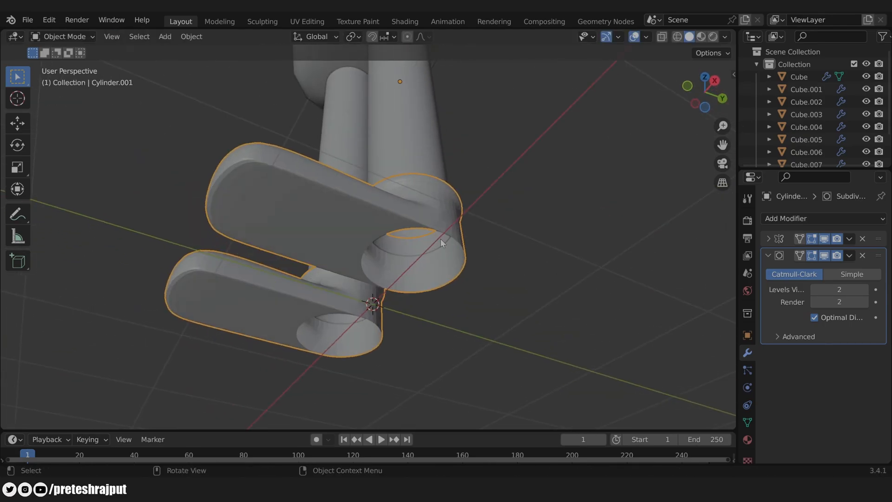
scroll(428, 274, "up", 1)
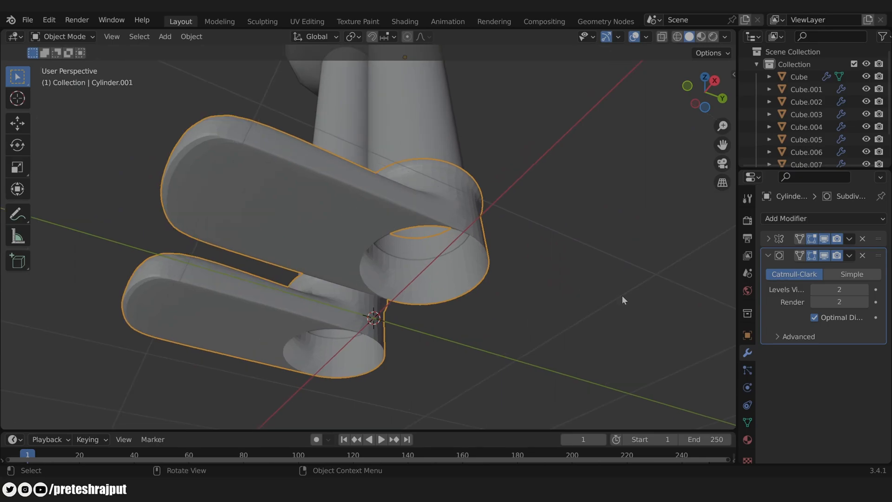
key("Tab")
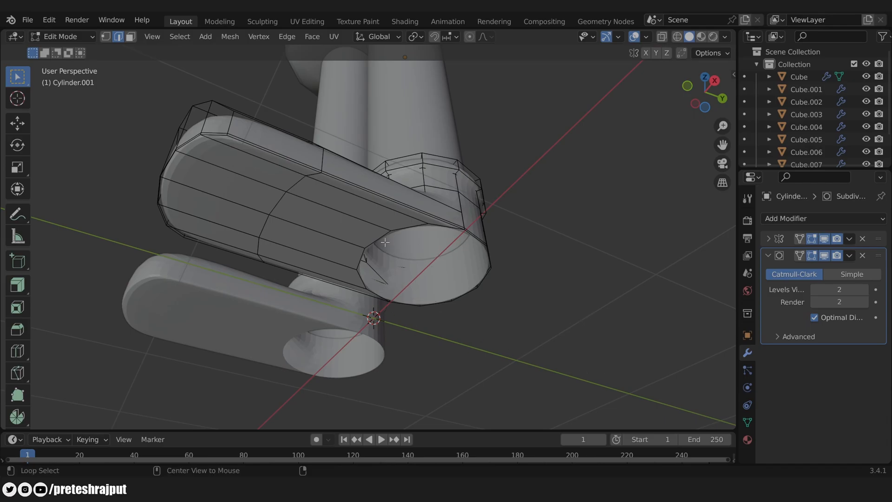
left_click(401, 228, "alt")
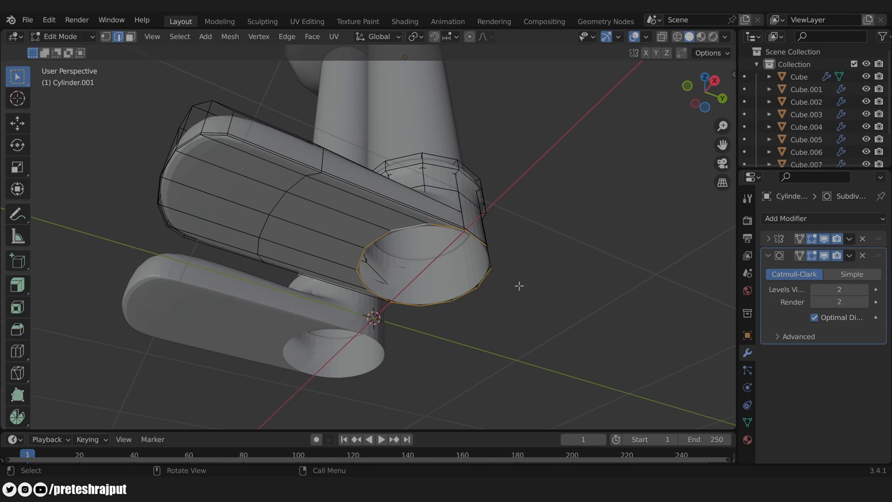
key("s")
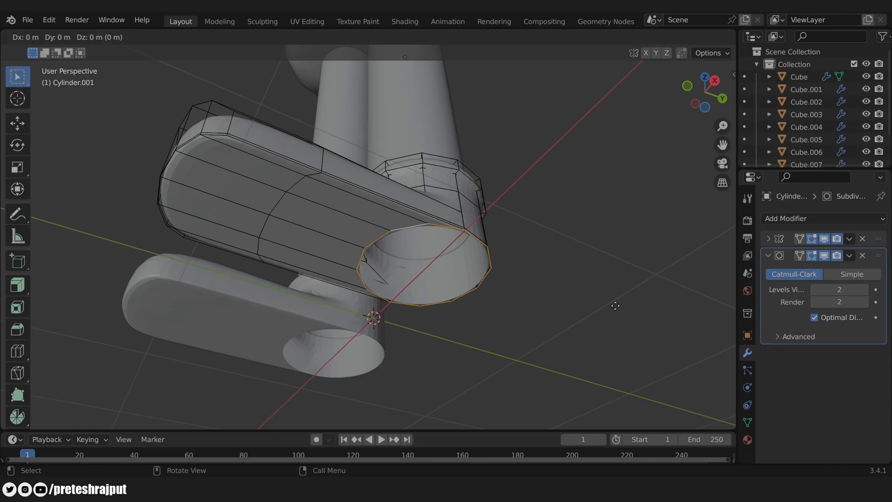
left_click(599, 304)
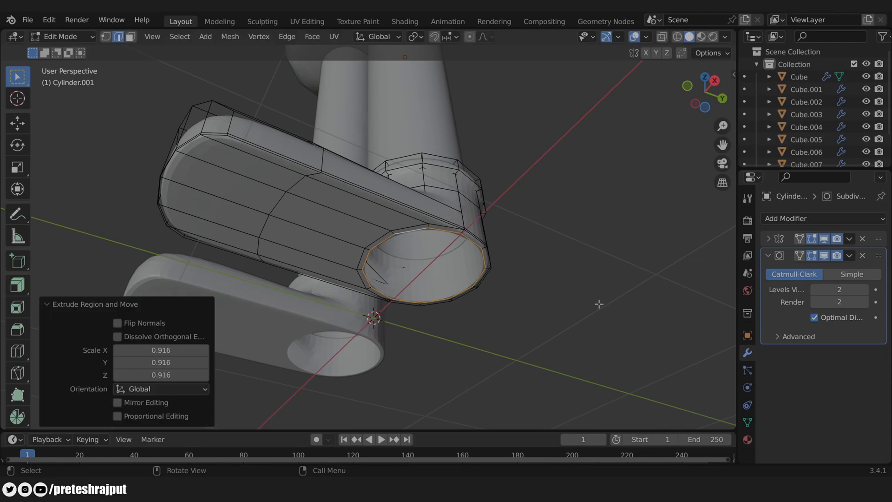
key("m")
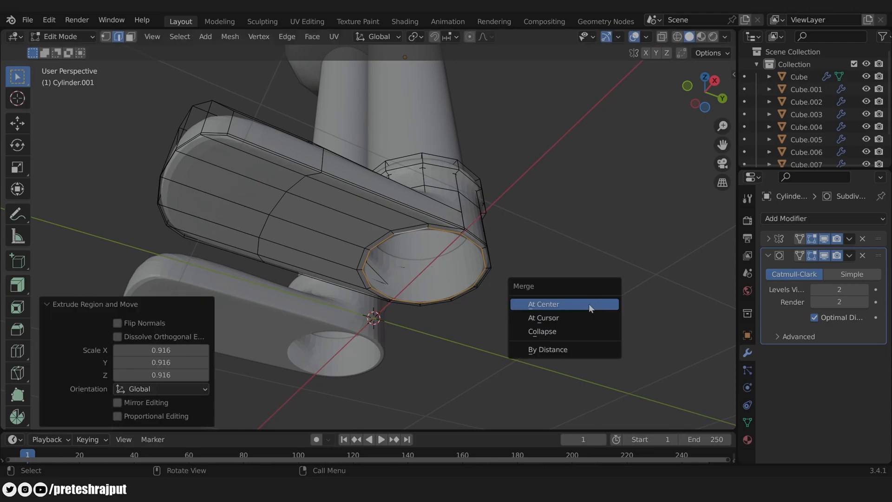
left_click(554, 306)
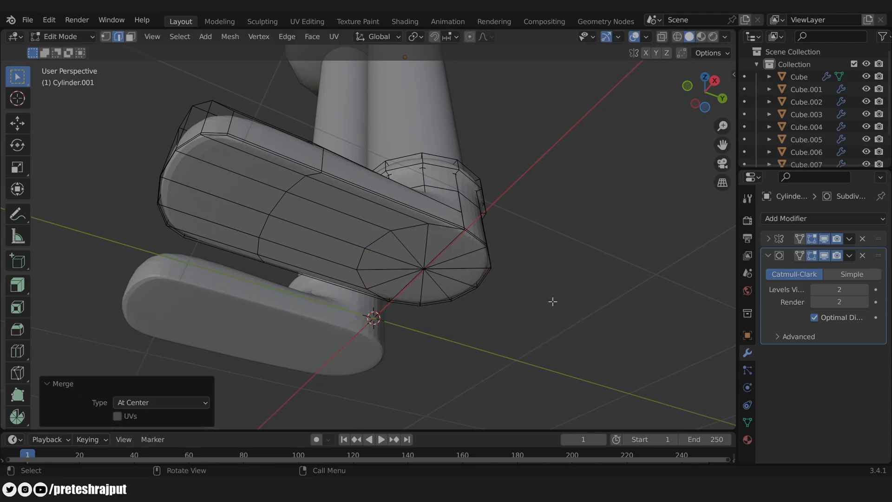
Step: Apply Shade Smooth to the boots in Object Mode, then select the leg cylinders
key("Tab")
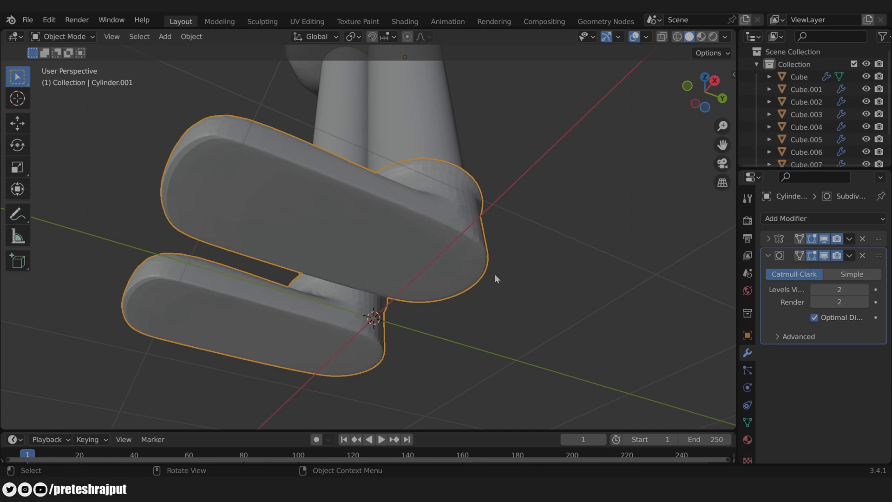
middle_click_drag(538, 242, 403, 320)
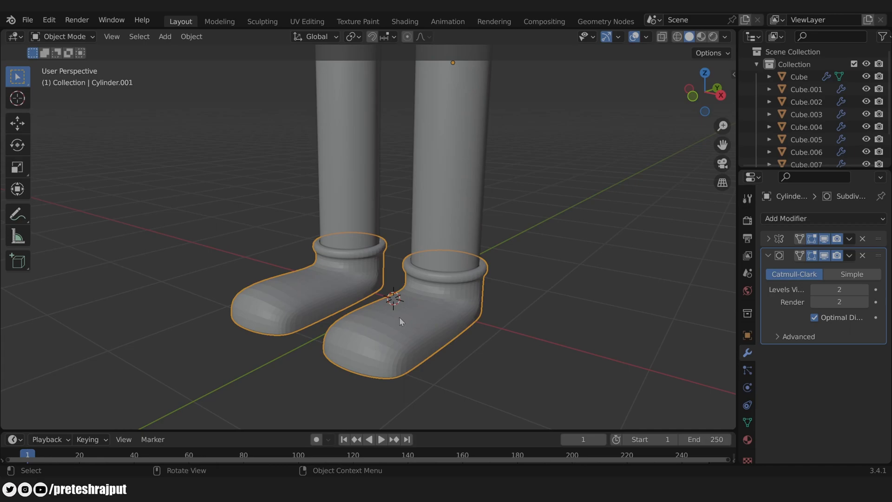
right_click(400, 317)
left_click(348, 234)
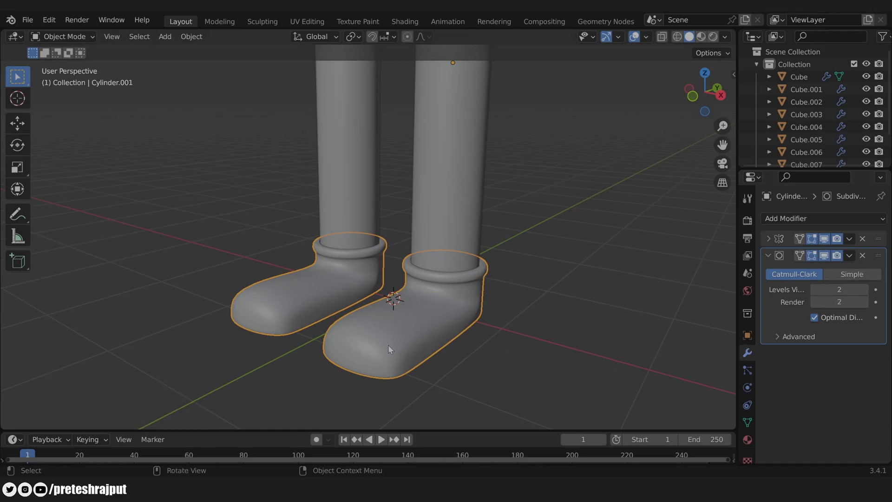
left_click(443, 200)
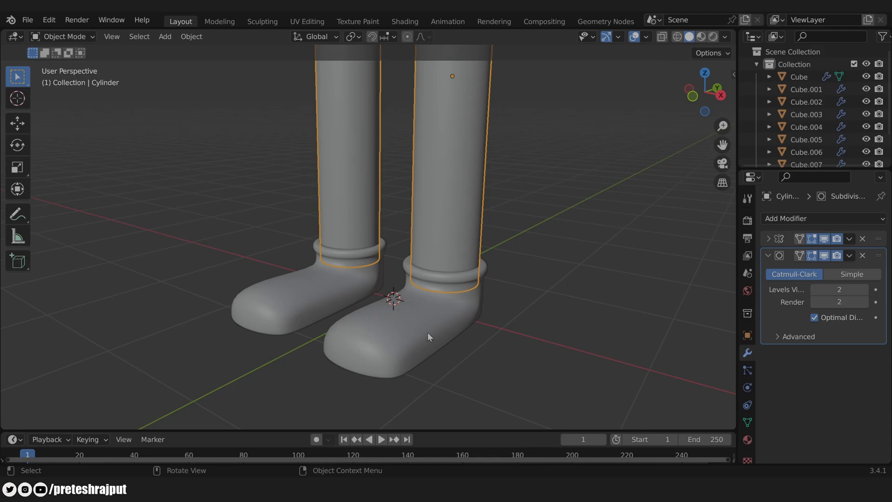
Step: Delete the selected leftover cylinder and switch to front orthographic view
key("Delete")
key("KP_1")
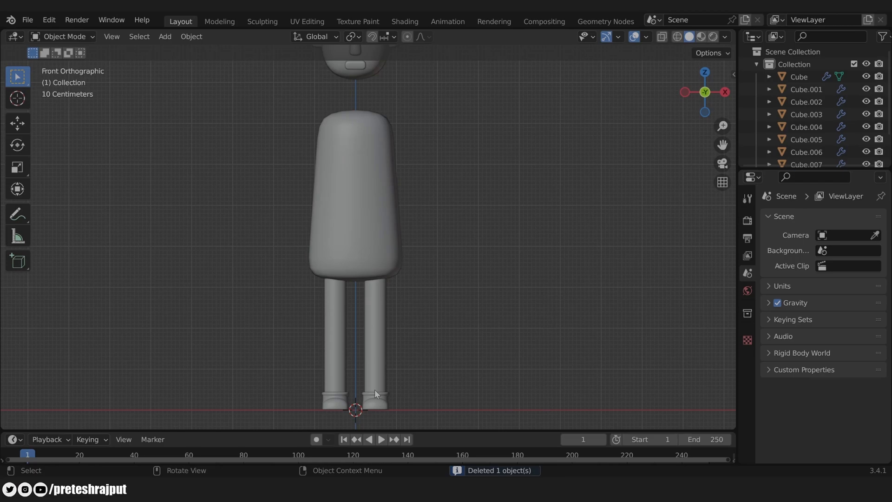
Step: Duplicate the leg cylinders, rotate the copies 90° and raise them to shoulder height
left_click(368, 343)
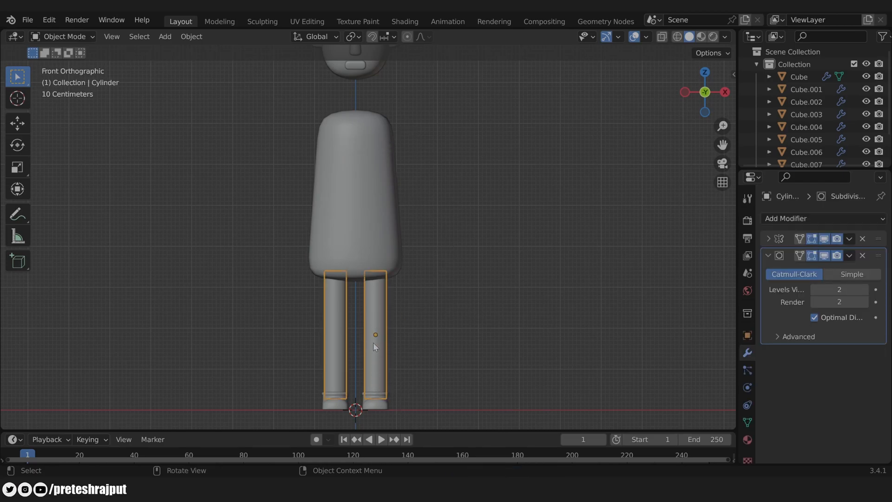
key("shift+d")
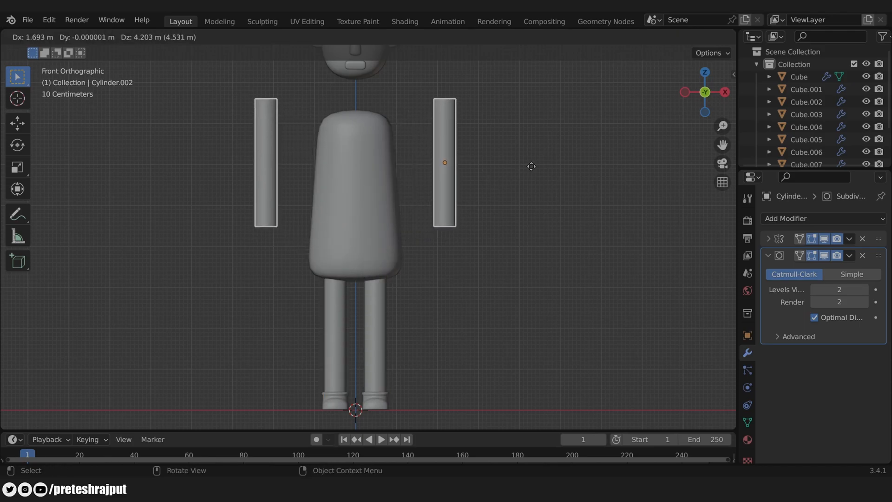
left_click(574, 174)
type("r90")
key("Return")
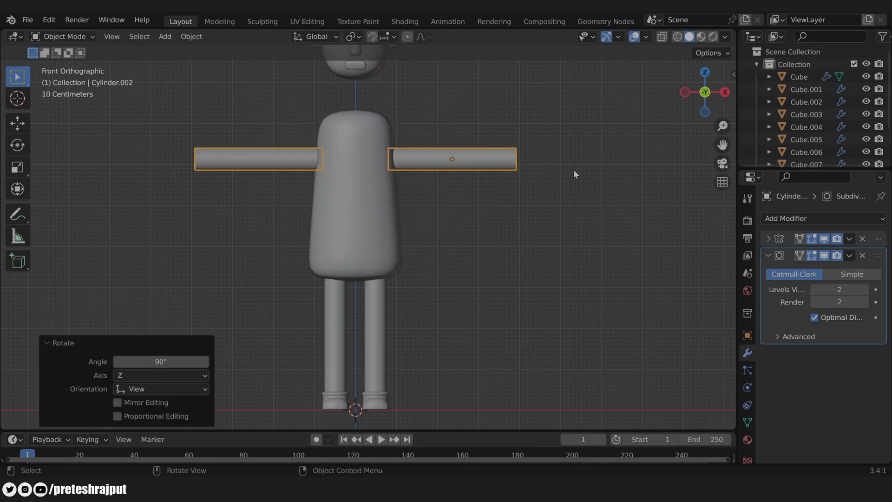
key("g")
left_click(567, 153)
middle_click_drag(564, 153, 550, 201)
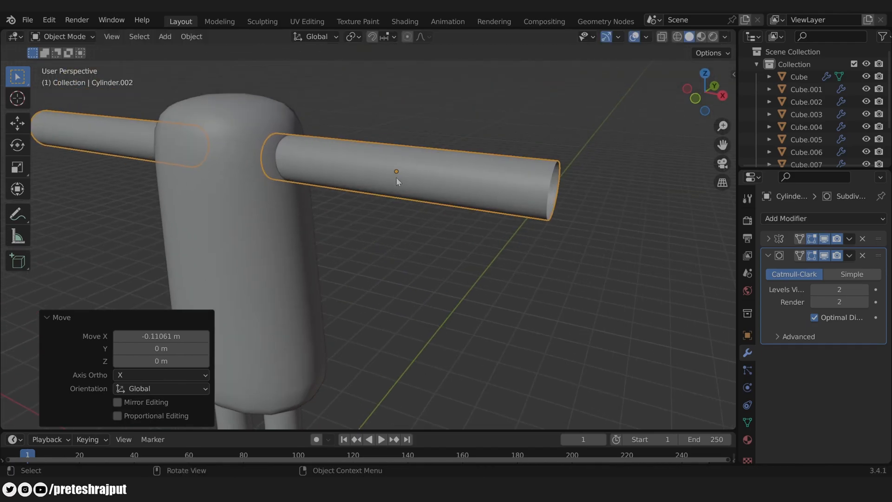
Step: In Edit Mode, select three edge loops on the arm and slide them along X
key("Tab")
middle_click_drag(486, 260, 456, 137)
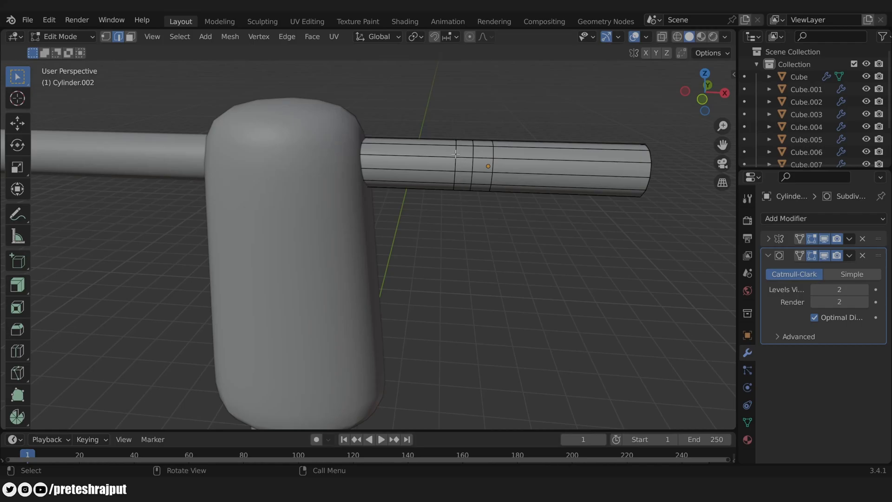
middle_click_drag(490, 160, 476, 162)
left_click(424, 168, "alt")
left_click(443, 169, "alt+shift")
left_click(458, 171, "alt+shift")
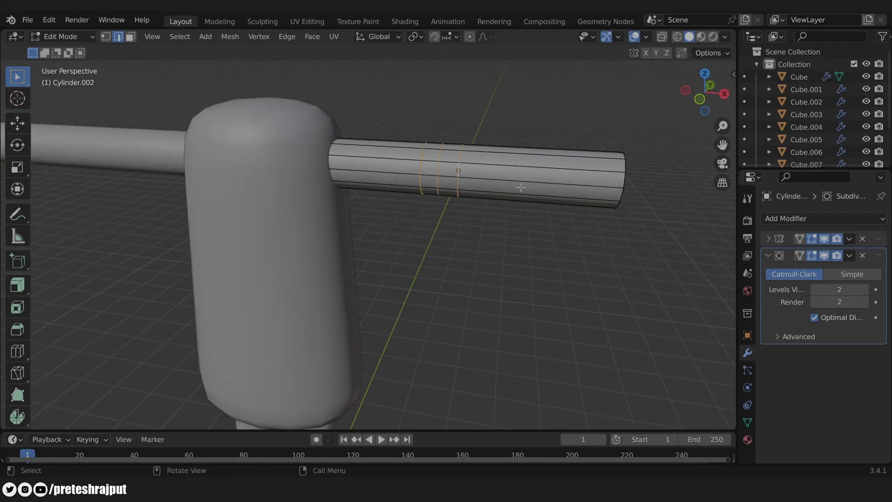
key("KP_1")
scroll(535, 172, "up", 3)
middle_click_drag(536, 169, 407, 285, "shift")
key("g")
key("x")
left_click(423, 157)
Step: Move both outer loops toward the middle and reposition the three elbow loops along X
left_click(423, 157, "alt")
key("g")
key("x")
left_click(552, 239)
left_click(385, 161, "alt")
key("g")
key("x")
left_click(514, 208)
left_click(403, 160, "alt+shift")
left_click(416, 160, "alt+shift")
key("g")
key("x")
left_click(525, 207)
left_click(467, 265)
Step: Select the edge loop at the arm's open end in Edit Mode
key("Tab")
scroll(441, 233, "down", 6)
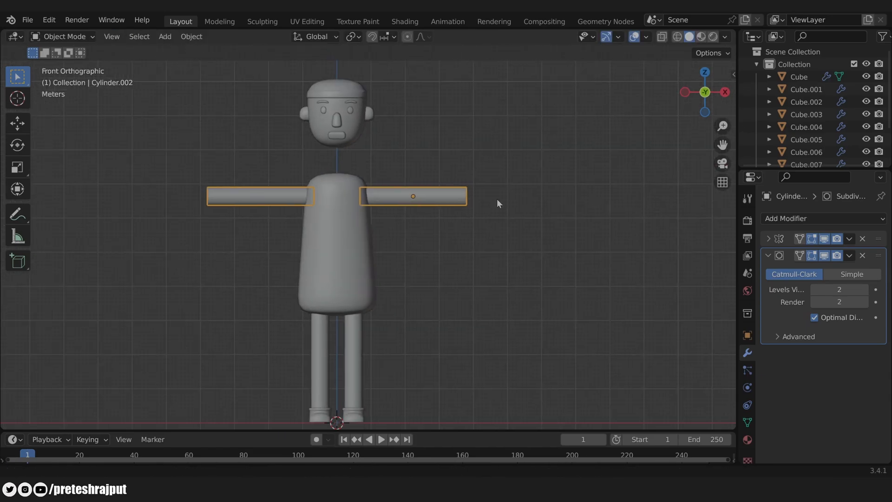
middle_click_drag(489, 217, 467, 250)
scroll(384, 227, "up", 3)
key("Tab")
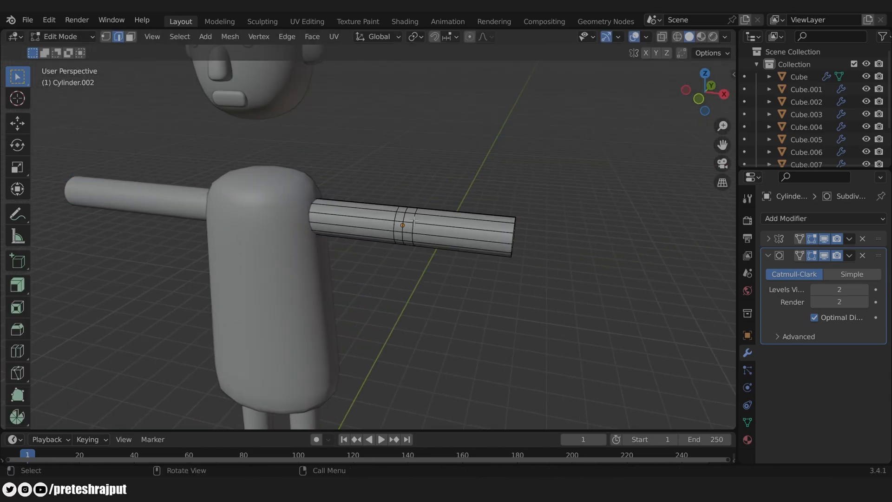
middle_click_drag(490, 243, 460, 276)
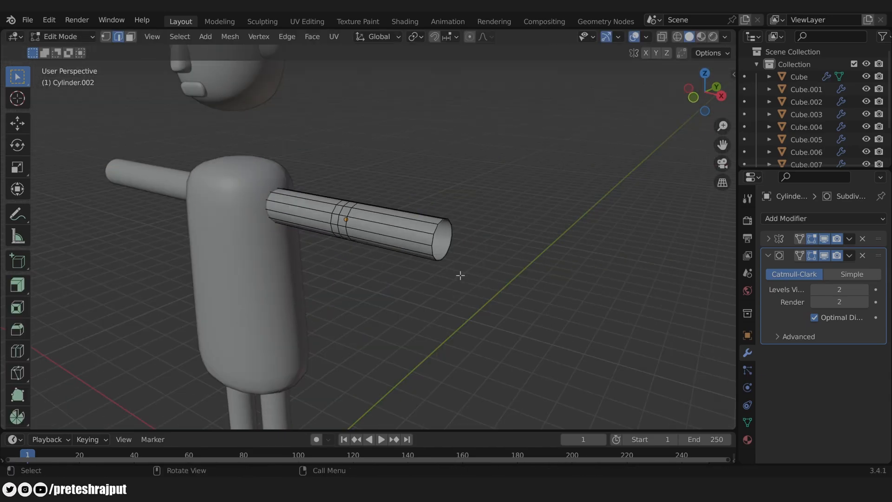
left_click(435, 228, "alt")
Step: Duplicate the arm's end loop in place and separate it into its own object
key("shift+d")
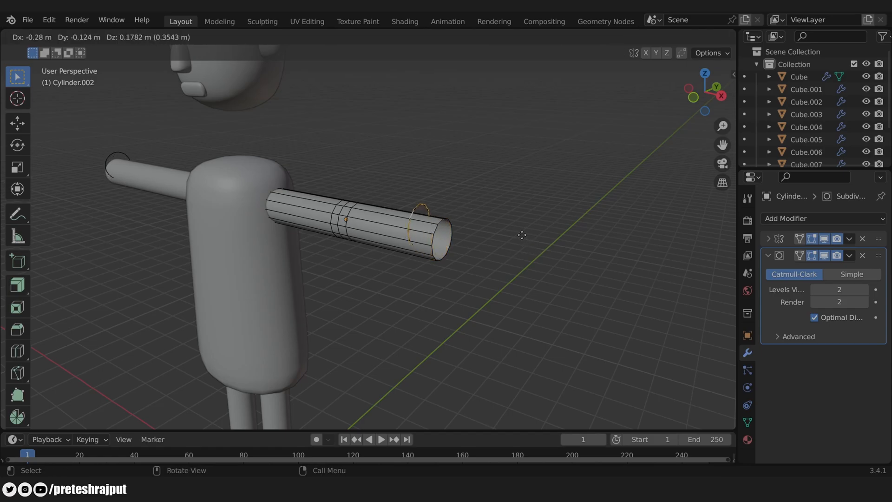
right_click(589, 269)
key("s")
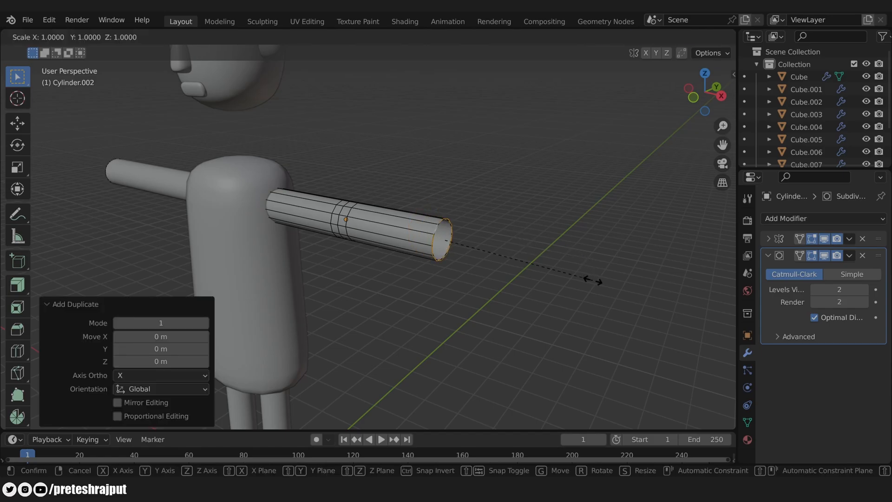
right_click(541, 265)
key("p")
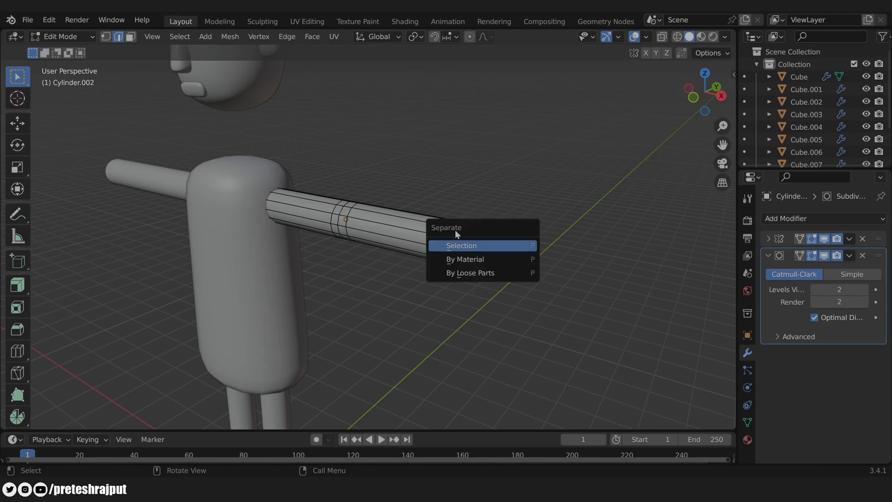
left_click(476, 247)
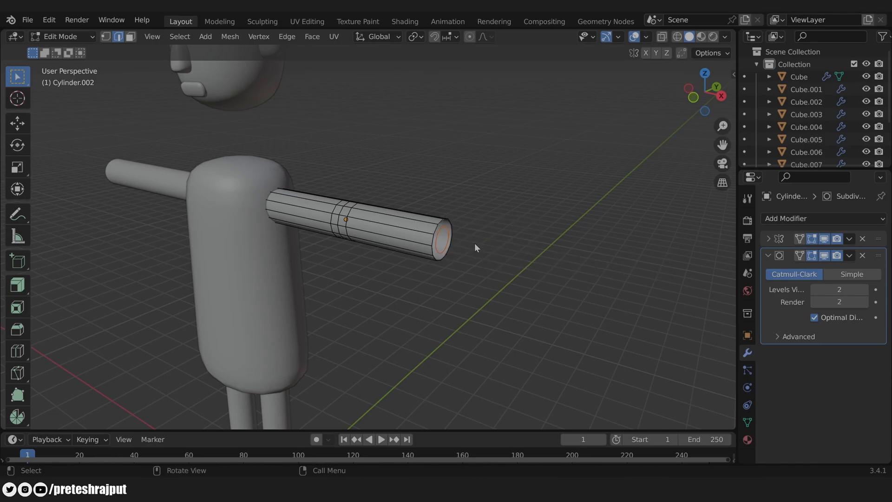
Step: Move the separated ring object along X into the sleeve opening, then edit its mesh
key("Tab")
left_click(475, 243)
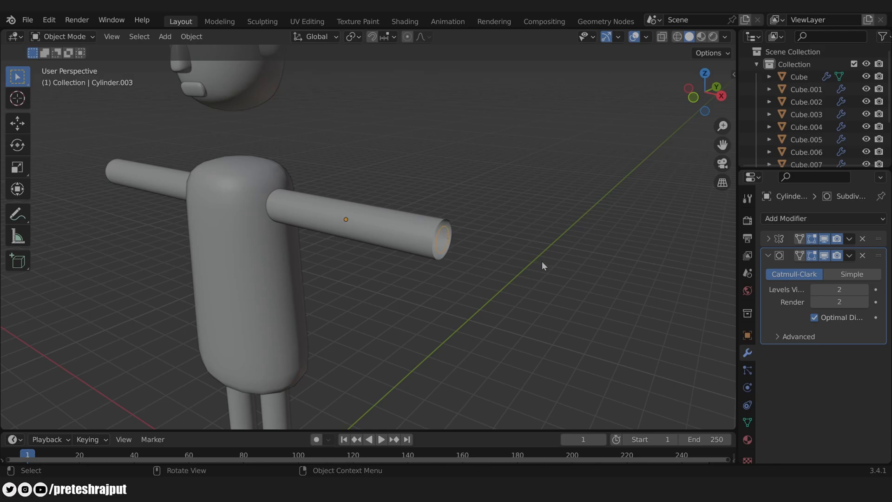
key("g")
key("x")
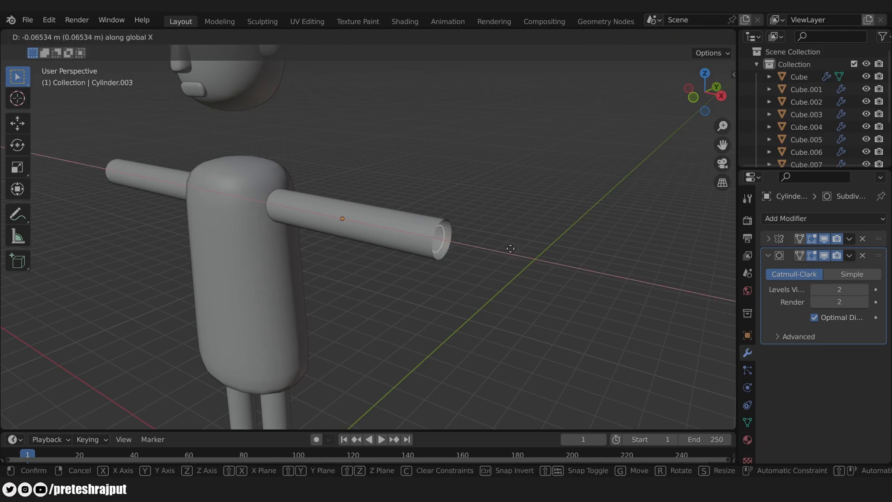
left_click(510, 249)
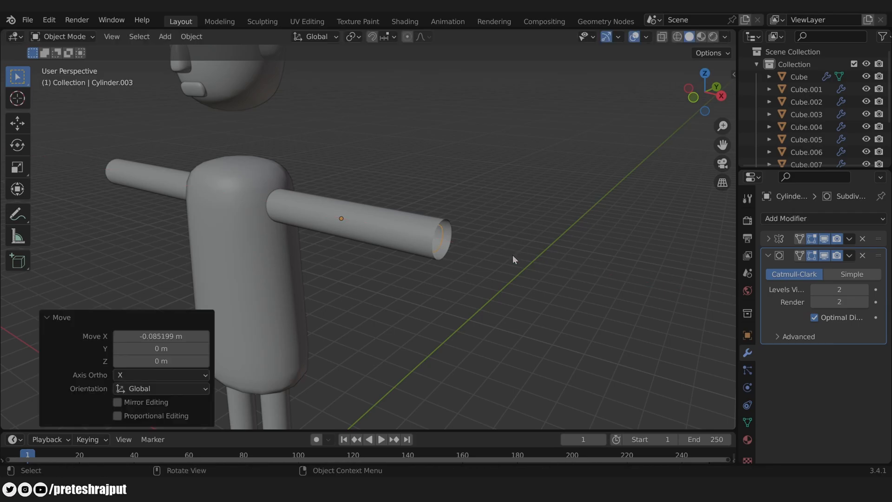
middle_click_drag(512, 255, 462, 230, "shift")
key("Tab")
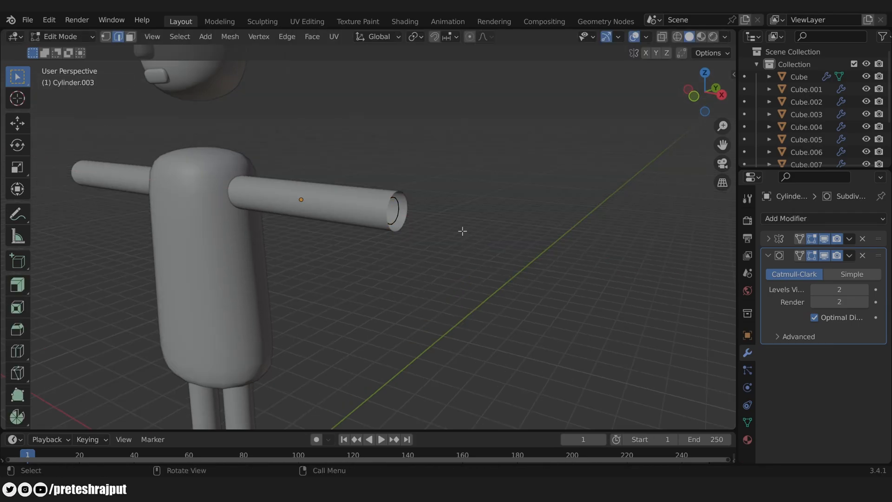
Step: Extrude the ring twice along X out of the sleeve and flatten its end to 0.639 on Z
key("a")
key("e")
key("x")
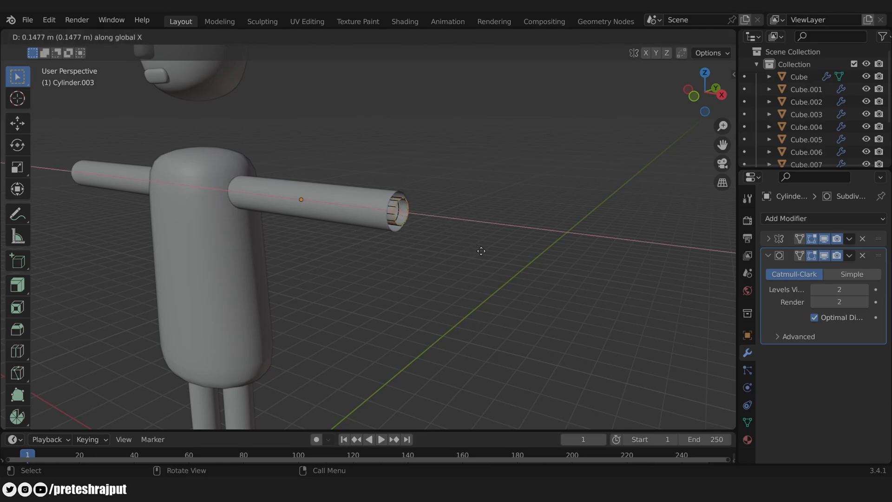
left_click(485, 252)
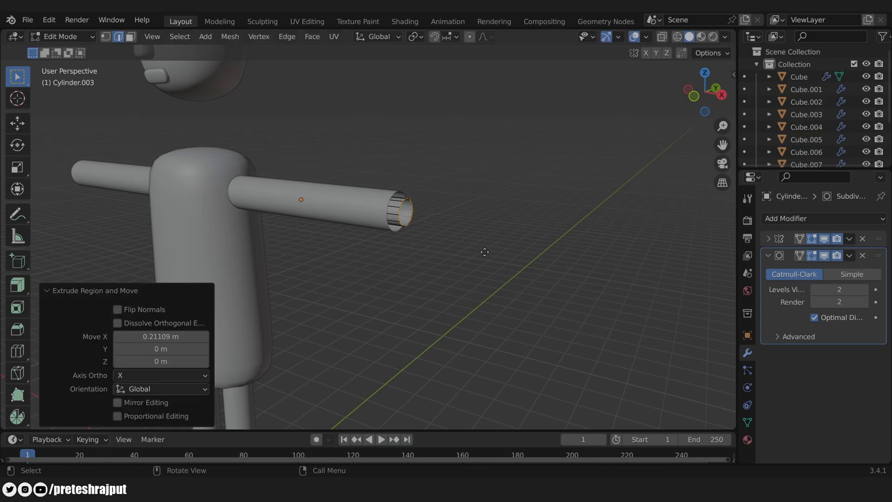
key("e")
key("x")
left_click(494, 254)
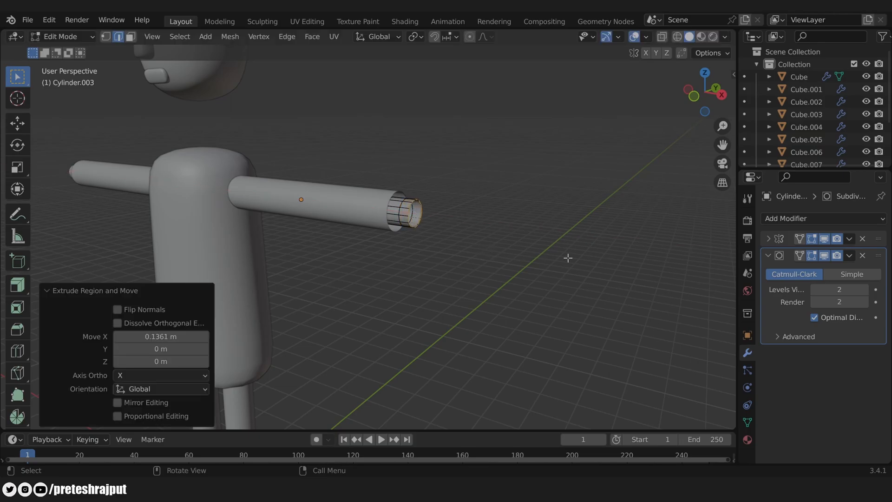
key("s")
key("z")
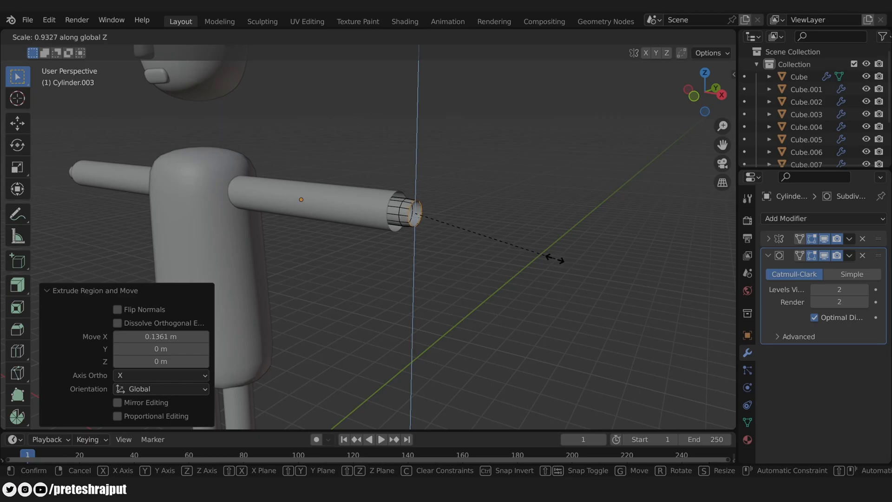
left_click(510, 246)
scroll(509, 246, "up", 6)
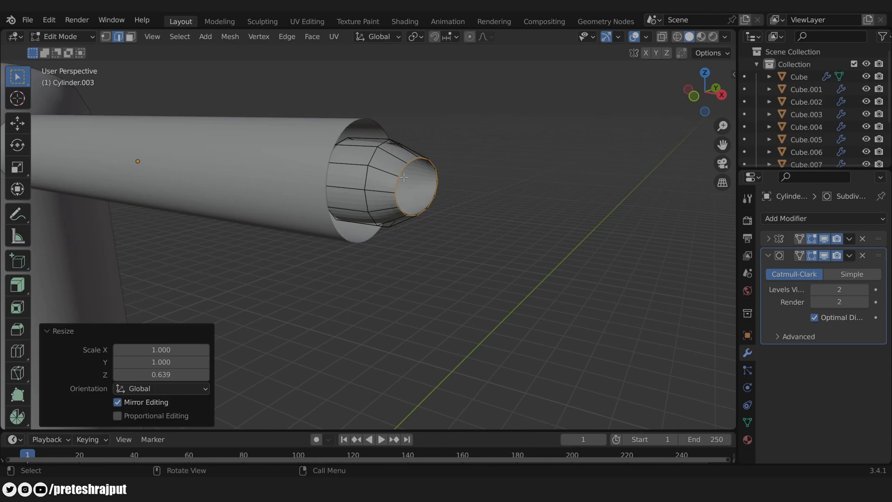
Step: Extrude the end loop further along X and rescale the last section along Y
key("e")
key("x")
left_click(486, 187)
key("KP_7")
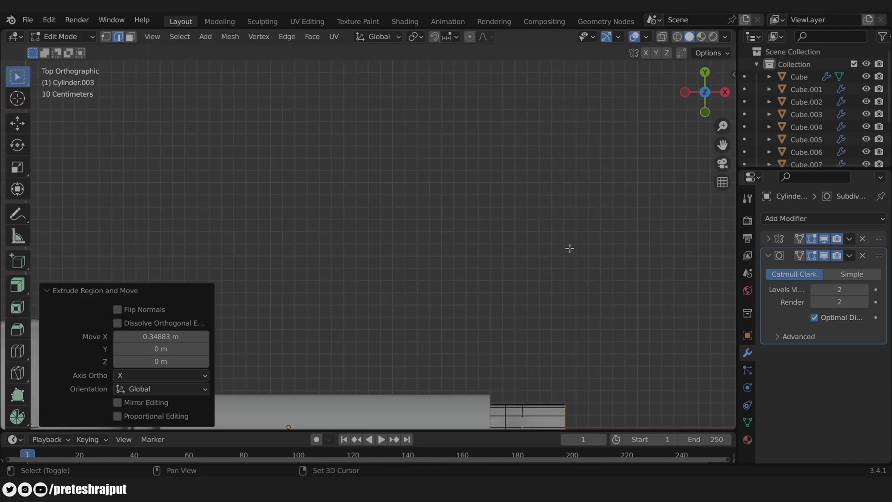
scroll(472, 233, "up", 2)
key("ctrl+KP_Add")
key("s")
key("y")
left_click(595, 210)
Step: Shift the end loop along X and extrude it once more to form the tip
key("ctrl+KP_Subtract")
key("g")
key("x")
left_click(610, 210)
middle_click_drag(636, 228, 555, 225, "shift")
key("e")
key("x")
left_click(559, 222)
Step: In see-through mode, push the middle and upper tip vertices along X to round the tip
key("1")
key("alt+z")
left_click_drag(499, 183, 527, 247)
key("g")
key("x")
left_click(552, 219)
left_click_drag(499, 162, 523, 173, "shift")
key("g")
key("x")
left_click(573, 174)
Step: Adjust the lower and bottom tip vertices along X to finish rounding the hand end
left_click_drag(500, 256, 523, 268, "shift")
key("g")
key("x")
left_click(579, 237)
left_click_drag(495, 141, 588, 267)
key("g")
key("x")
left_click(584, 216)
left_click_drag(499, 269, 524, 282, "shift")
key("g")
key("x")
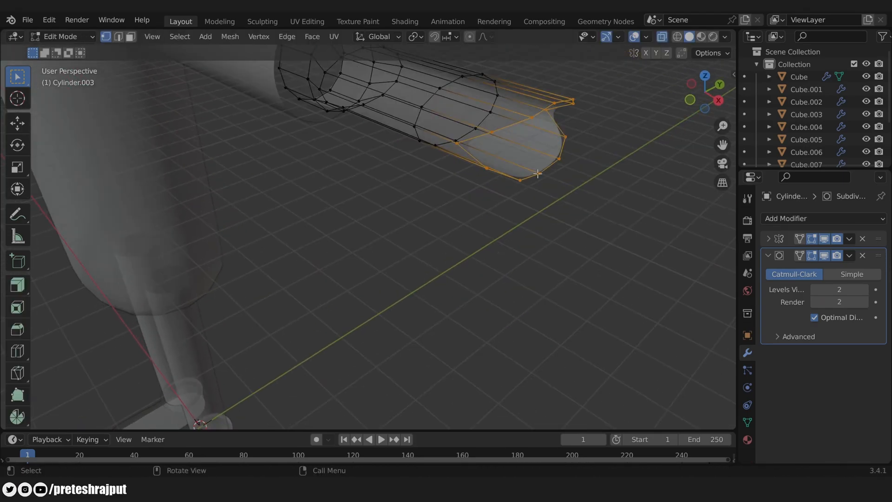
key("alt+z")
Step: Add a centered edge loop across the hand
middle_click_drag(567, 289, 460, 160)
left_click(531, 171)
key("ctrl+r")
left_click(355, 145)
right_click(354, 144)
Step: Select the tip triangles on both sides, grow the selection, and scale along Y
left_click(286, 158, "alt")
left_click(322, 160, "alt")
left_click(354, 156, "alt")
left_click(459, 161, "alt+shift")
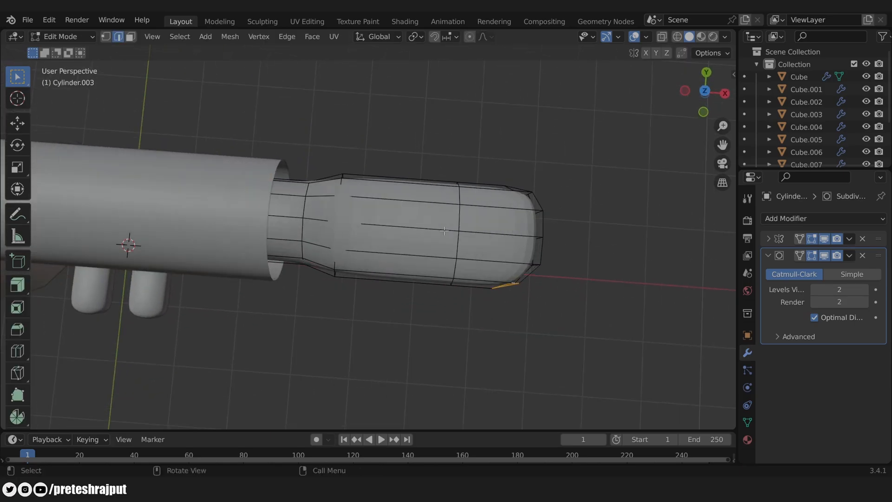
key("ctrl+KP_Add")
key("ctrl+KP_Add")
key("s")
key("y")
left_click(597, 259)
Step: Redo the tip scaling from top view, narrowing the hand tip along Y
key("ctrl+z")
key("ctrl+z")
key("s")
key("y")
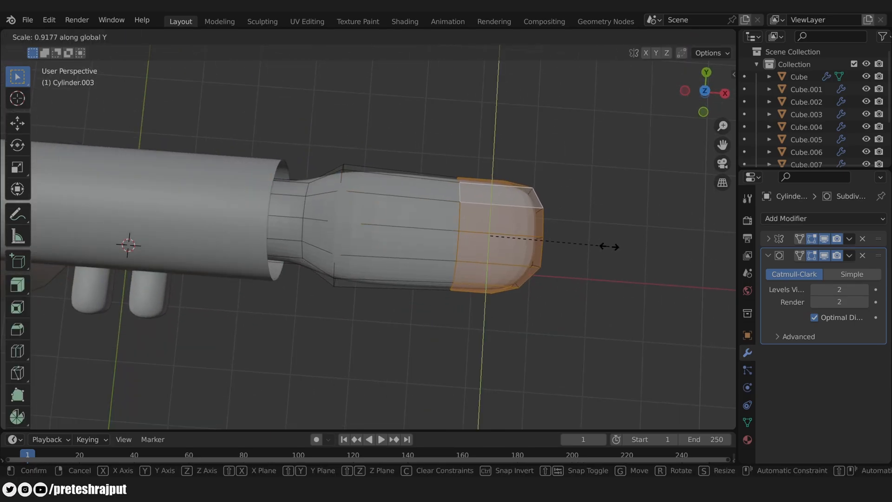
right_click(610, 245)
key("KP_7")
key("alt+z")
key("s")
key("y")
left_click(576, 297)
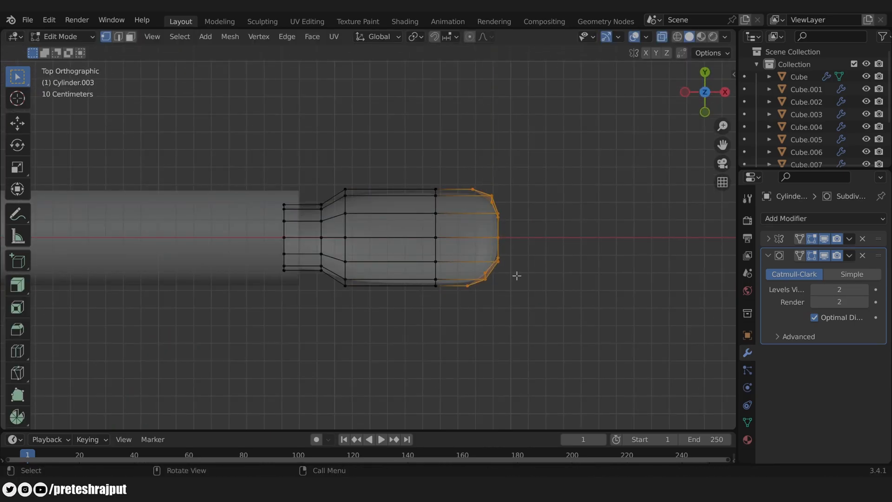
Step: Move the upper tip vertices along X to round off the hand tip
key("Tab")
key("Tab")
left_click_drag(476, 154, 554, 231)
key("g")
key("x")
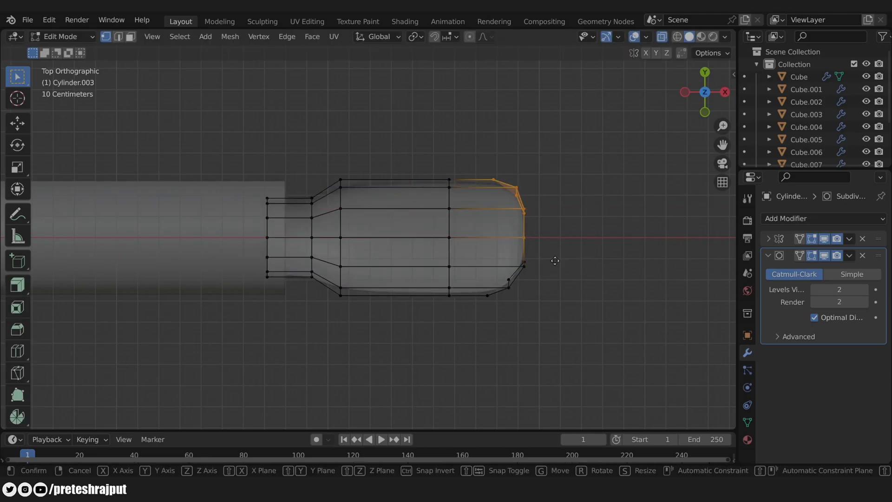
left_click(562, 261)
Step: Add an edge loop near the wrist, slide it along X, and view the whole character
key("ctrl+r")
left_click(288, 237)
key("g")
key("x")
left_click(251, 237)
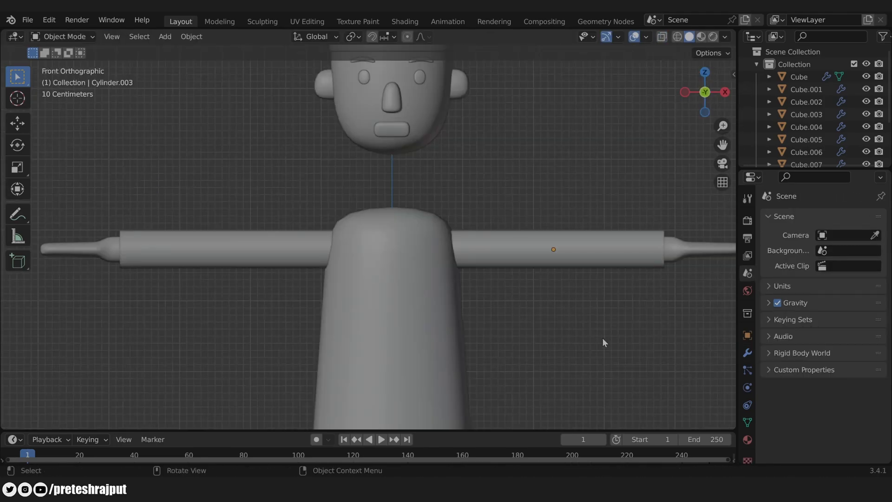
scroll(608, 326, "down", 2)
middle_click_drag(609, 322, 582, 310)
scroll(582, 310, "down", 2)
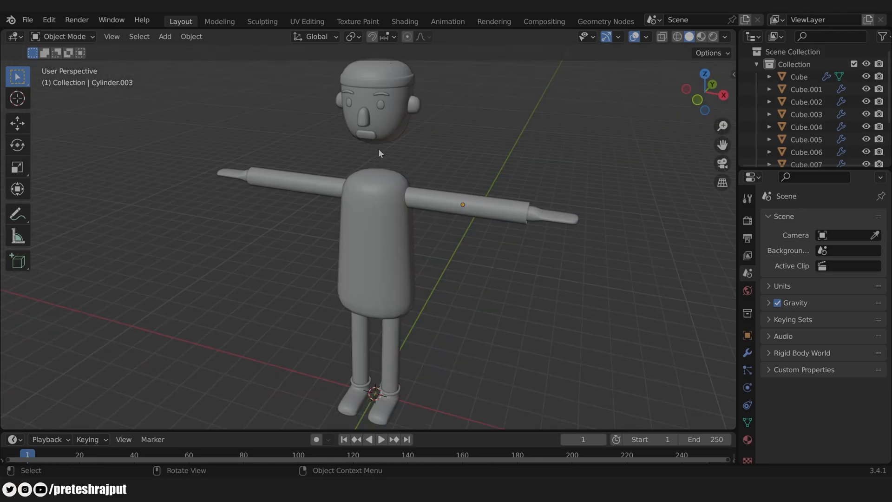
Step: Add a cylinder mesh and delete its bottom face
key("shift+a")
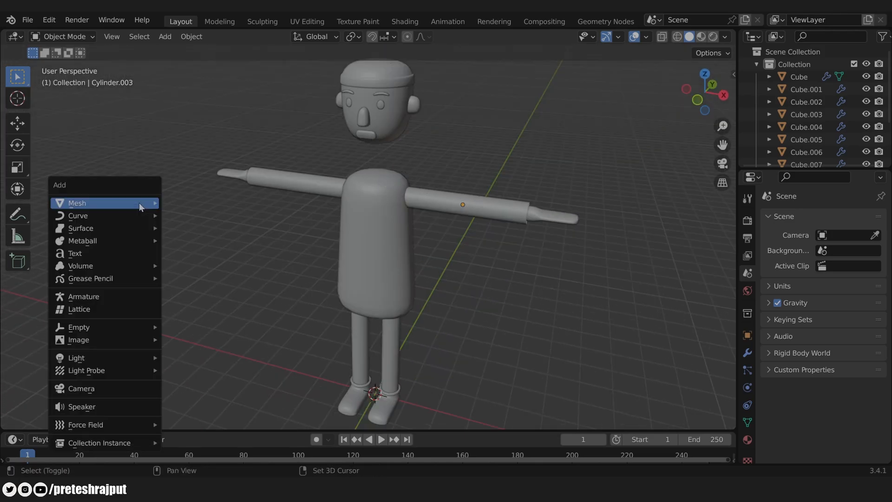
mouse_move(138, 202)
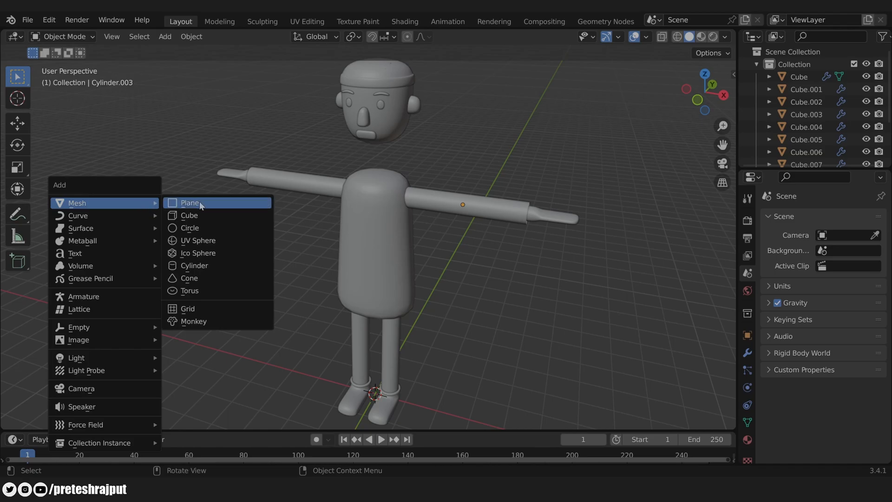
left_click(216, 265)
key("Tab")
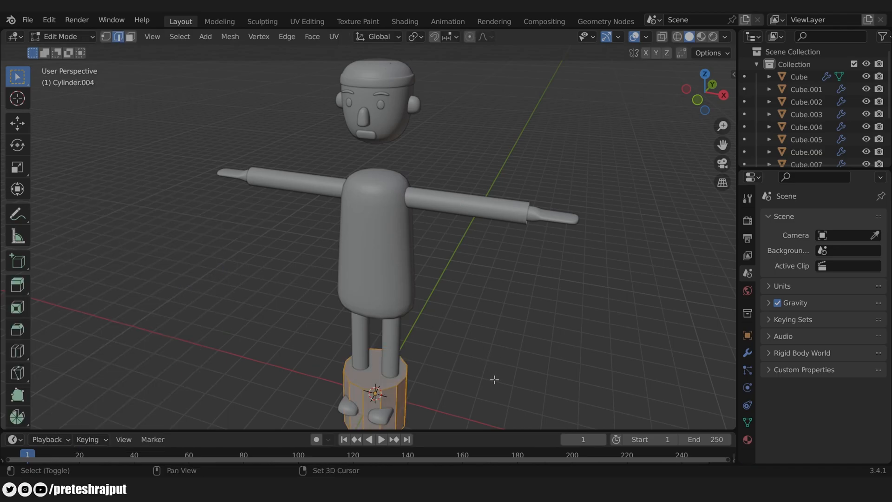
middle_click_drag(494, 379, 486, 344)
key("3")
left_click(372, 333)
middle_click_drag(474, 409, 484, 297)
left_click(377, 352)
key("x")
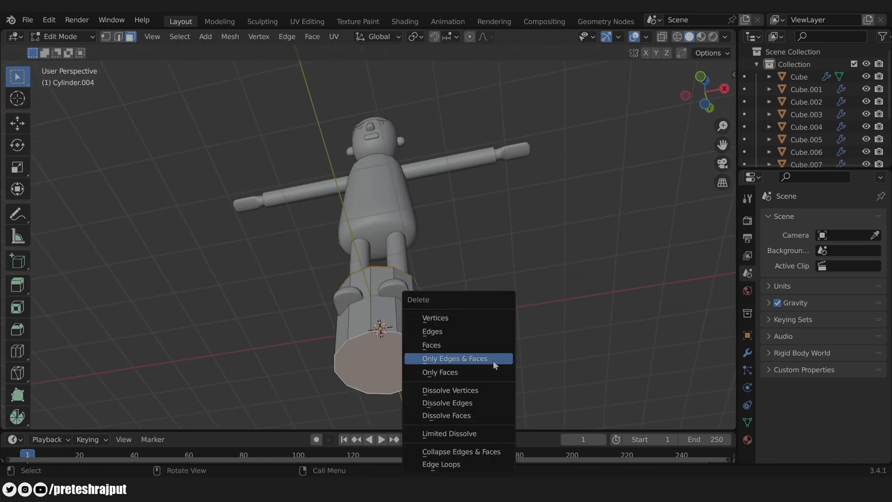
left_click(464, 341)
key("Tab")
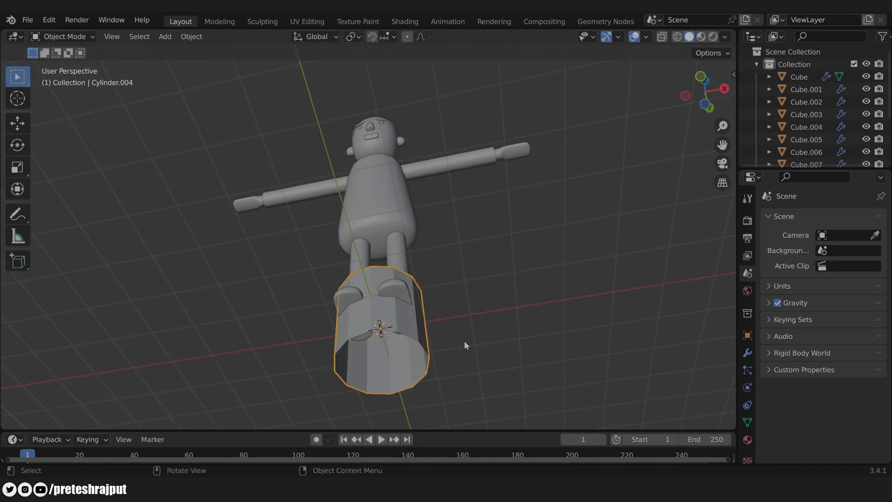
Step: Raise the cylinder along Z to the neck area and shrink it toward neck thickness
key("KP_1")
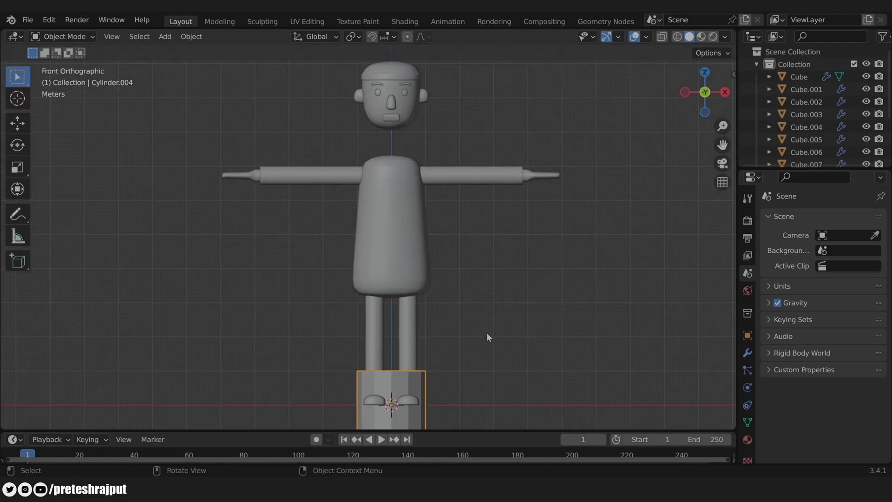
key("g")
key("z")
left_click(486, 87)
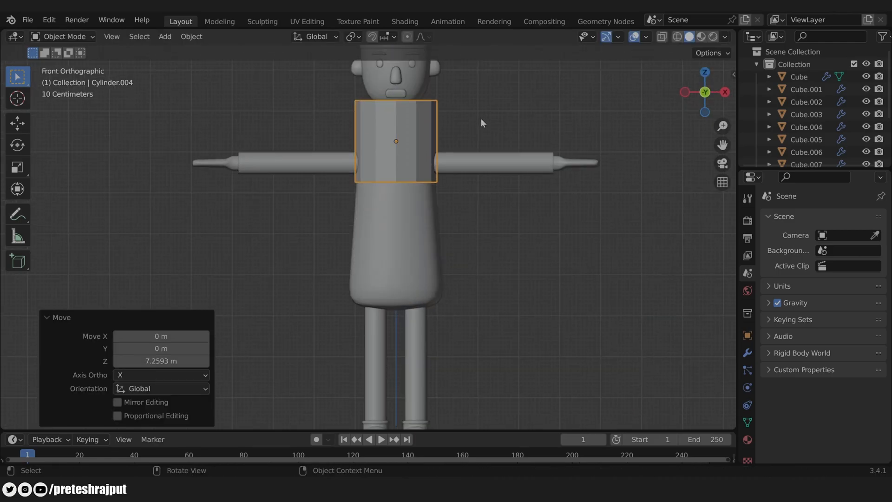
scroll(484, 139, "up", 3)
key("s")
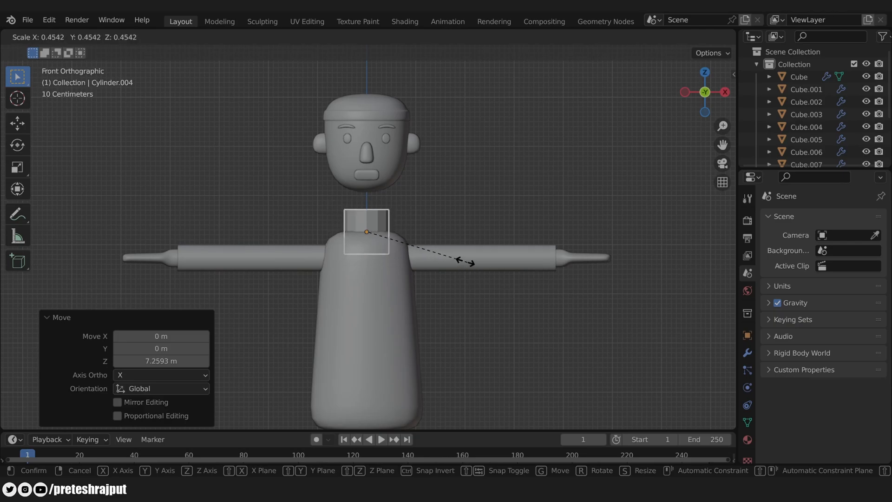
left_click(468, 261)
scroll(465, 298, "up", 4)
Step: Shrink the cylinder further and lower it along Z to sit just above the torso
key("s")
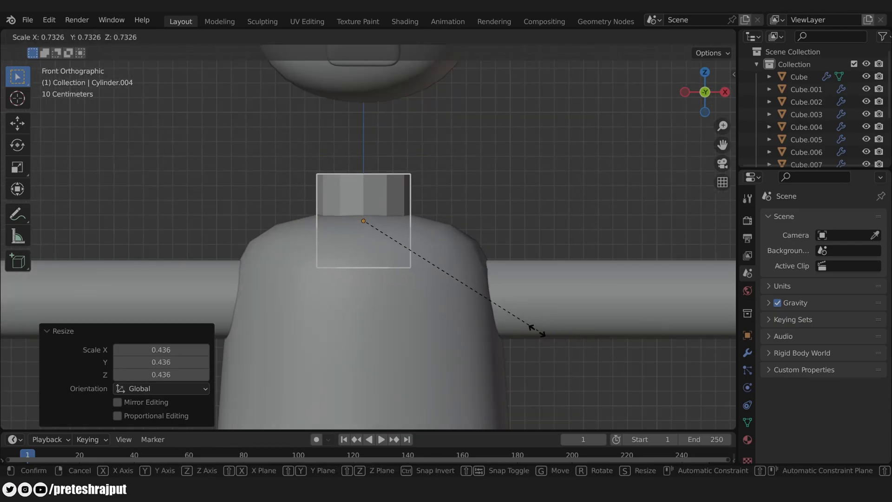
left_click(521, 315)
scroll(492, 220, "up", 2, "shift")
key("g")
key("z")
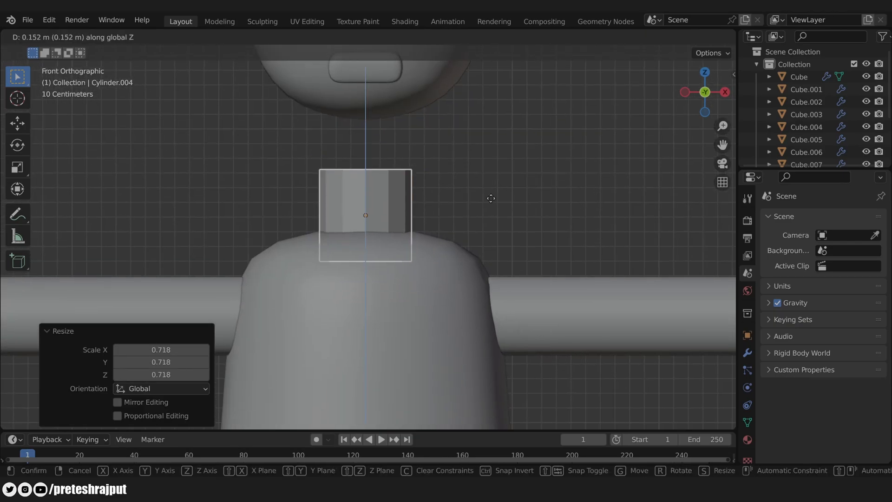
left_click(490, 184)
scroll(542, 197, "up", 2)
Step: Scale the neck's top vertex ring inward so it tapers toward the head
key("Tab")
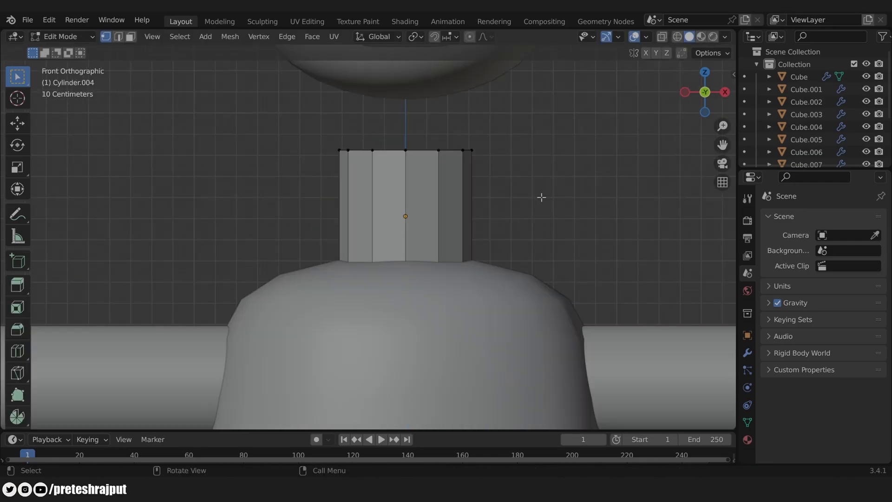
key("alt+z")
left_click_drag(293, 122, 560, 164)
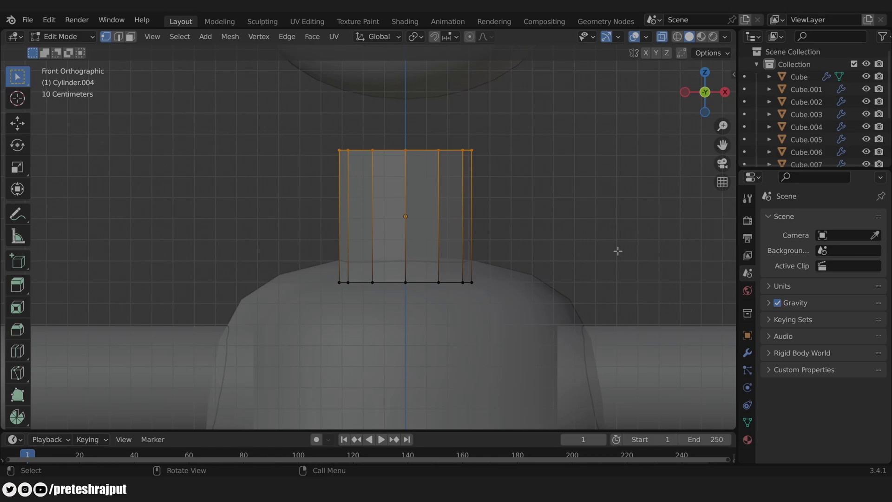
key("s")
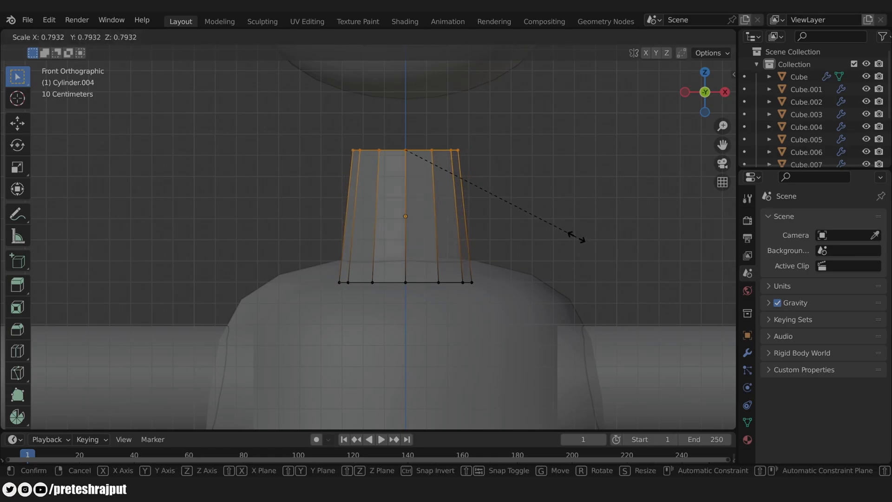
left_click(576, 237)
key("Tab")
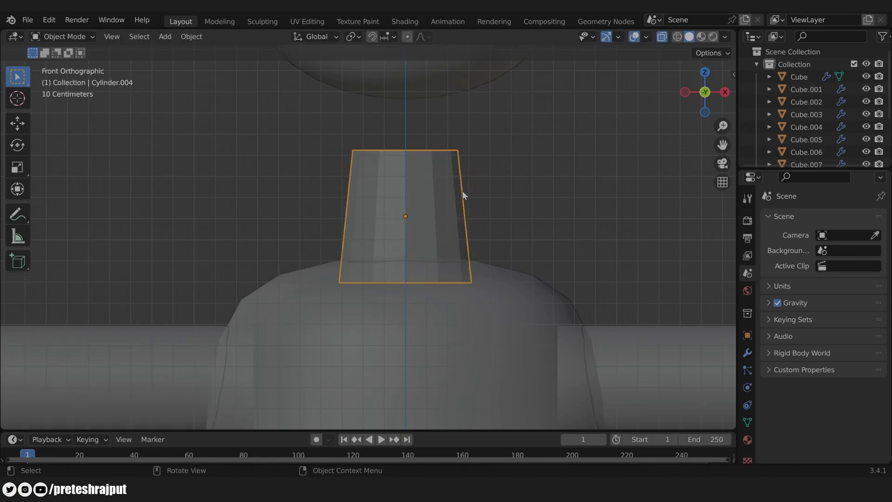
scroll(475, 193, "down", 7)
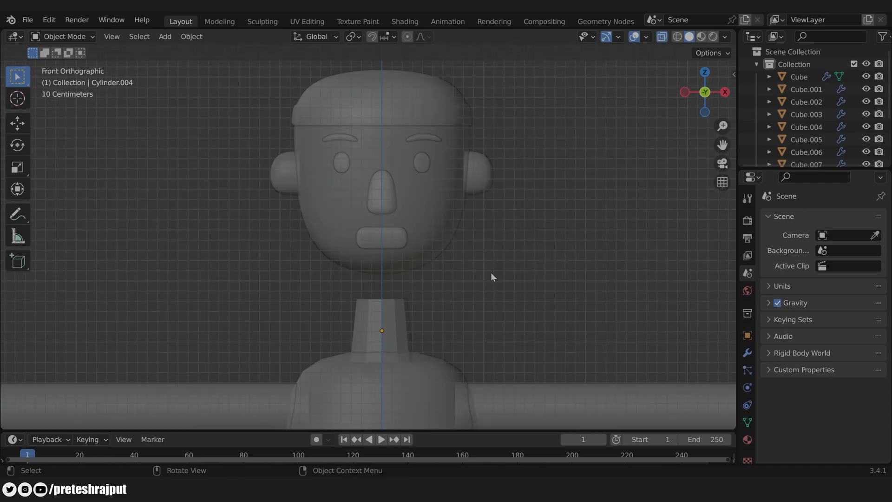
Step: Box-select the head and facial features and move them down along Z onto the neck
left_click_drag(551, 282, 115, 44)
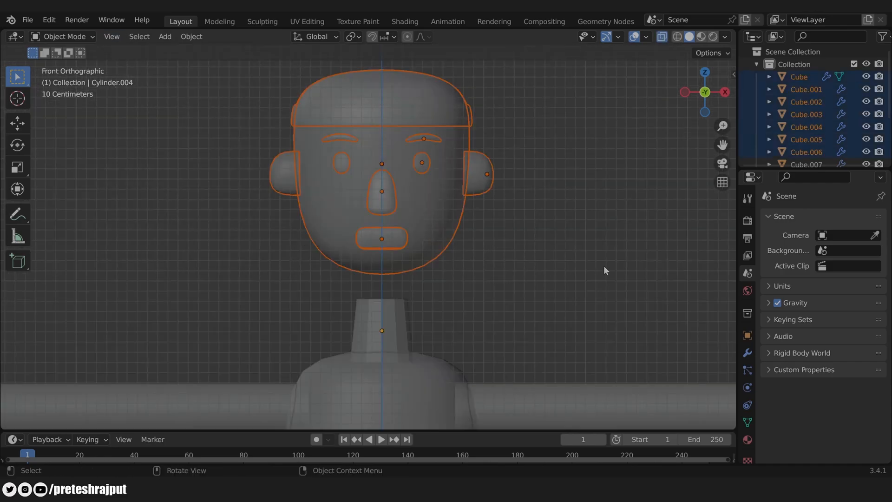
key("g")
key("z")
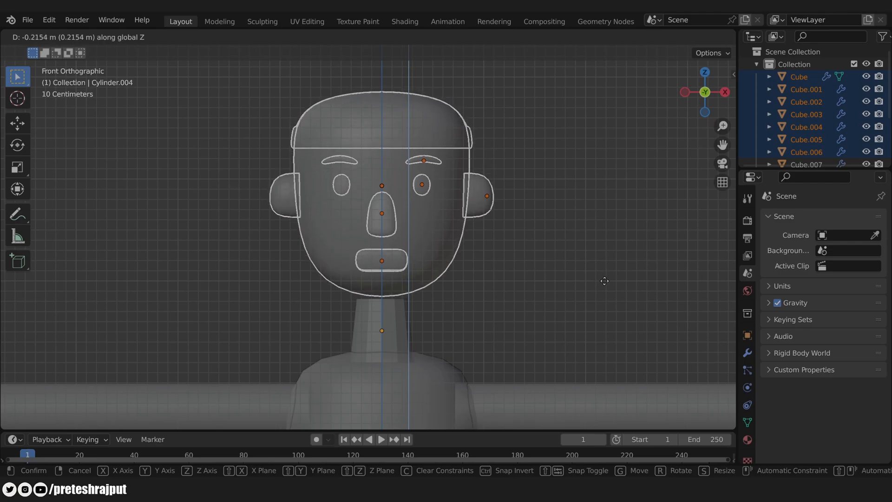
left_click(604, 256)
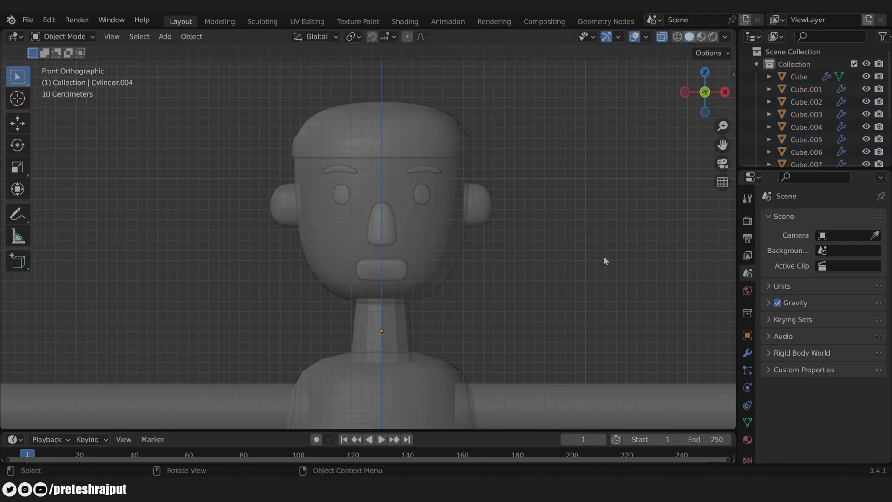
middle_click_drag(603, 256, 509, 289)
Step: Apply Shade Smooth to the neck cylinder
left_click(375, 291)
right_click(375, 291)
left_click(352, 238)
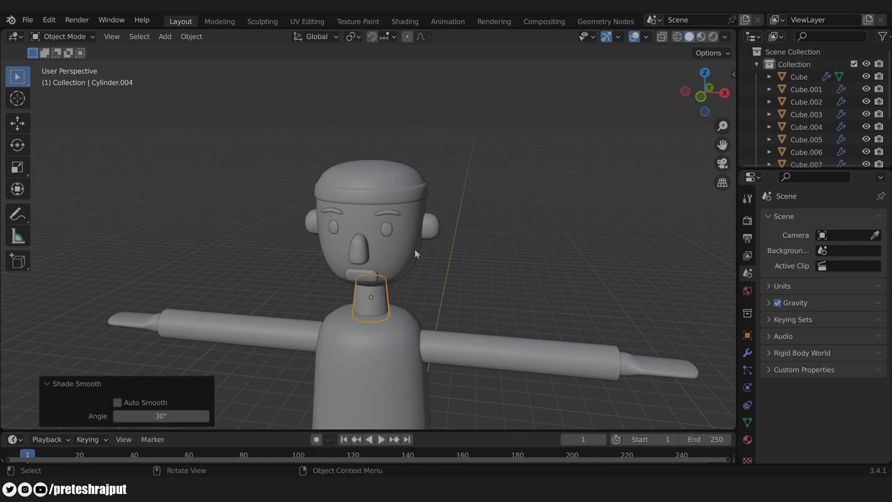
scroll(475, 286, "down", 4)
middle_click_drag(437, 308, 478, 234)
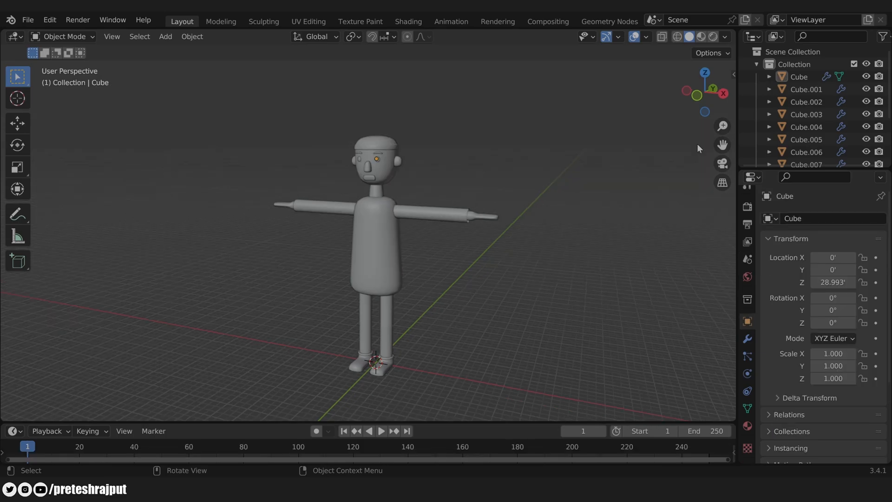
Step: Switch to Material Preview and give the head a new skin-toned material named Skin
left_click(702, 36)
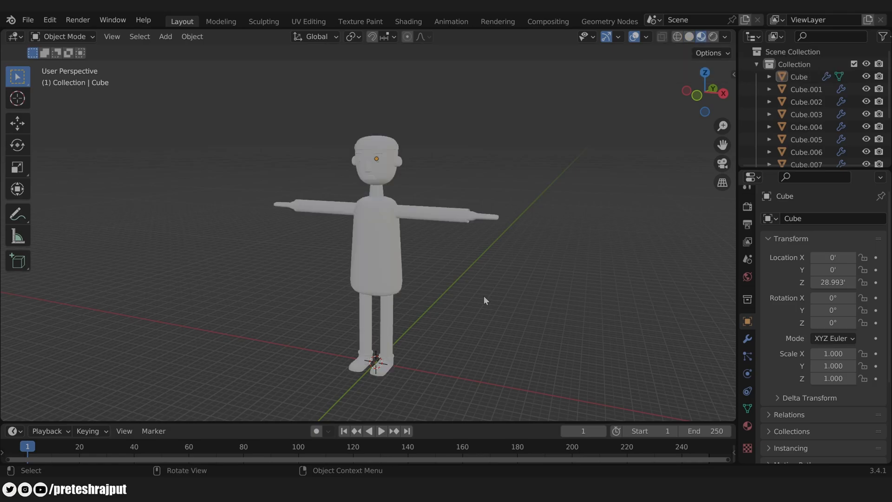
left_click(393, 180)
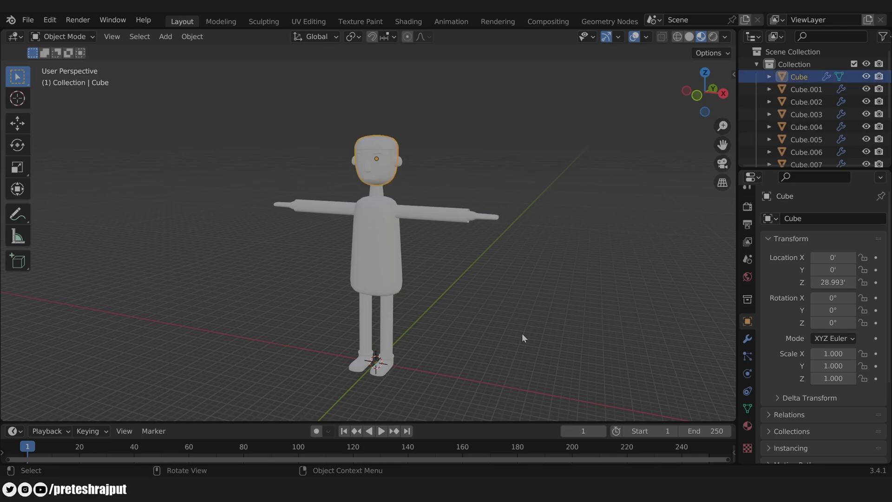
left_click(748, 426)
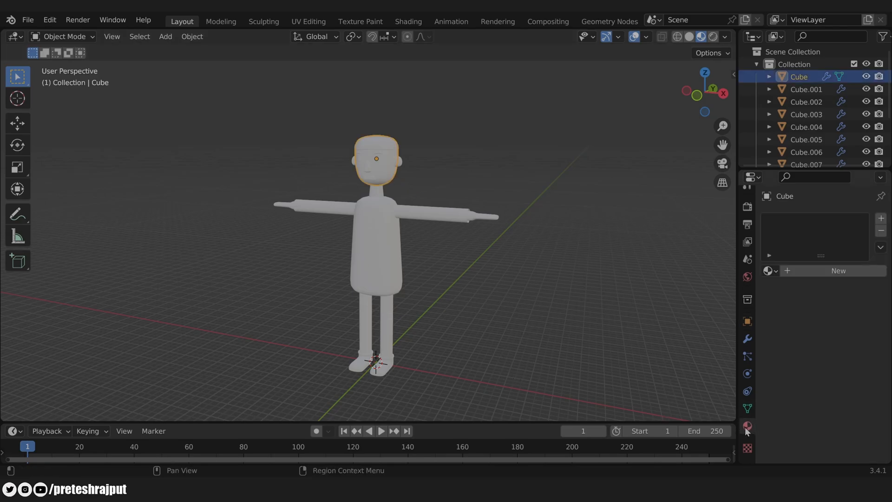
left_click(882, 218)
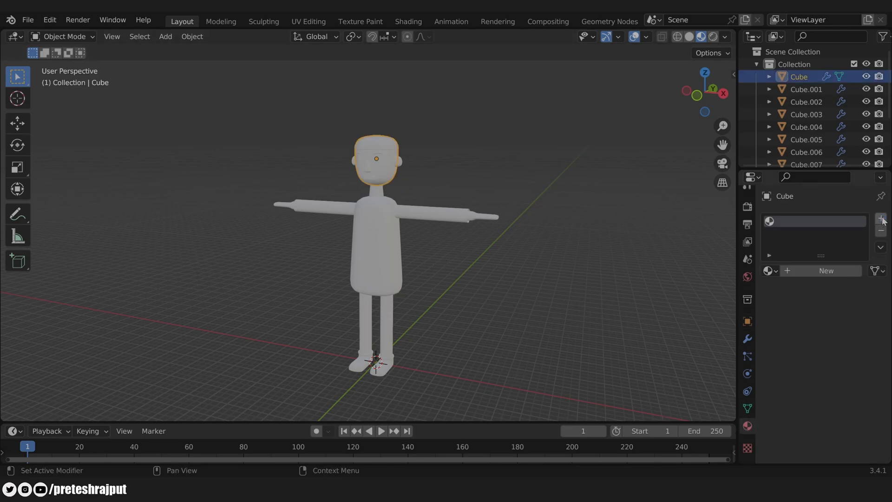
left_click(820, 270)
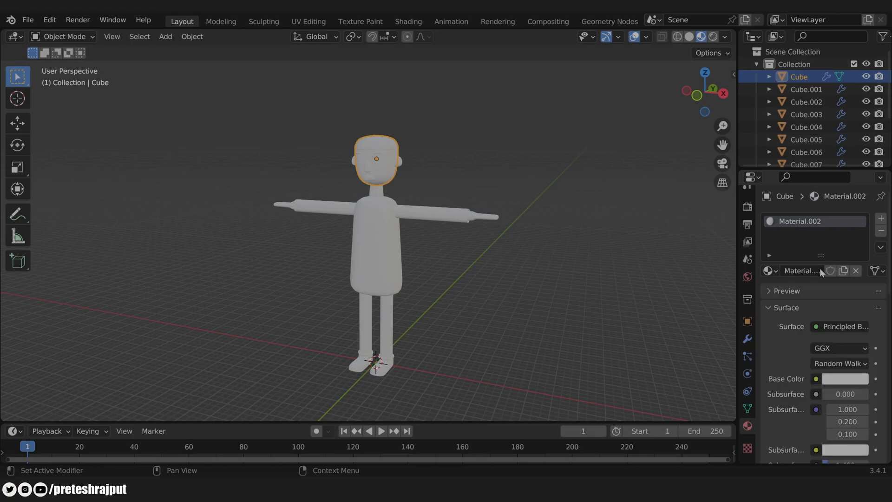
left_click(798, 271)
type("Skin")
key("Return")
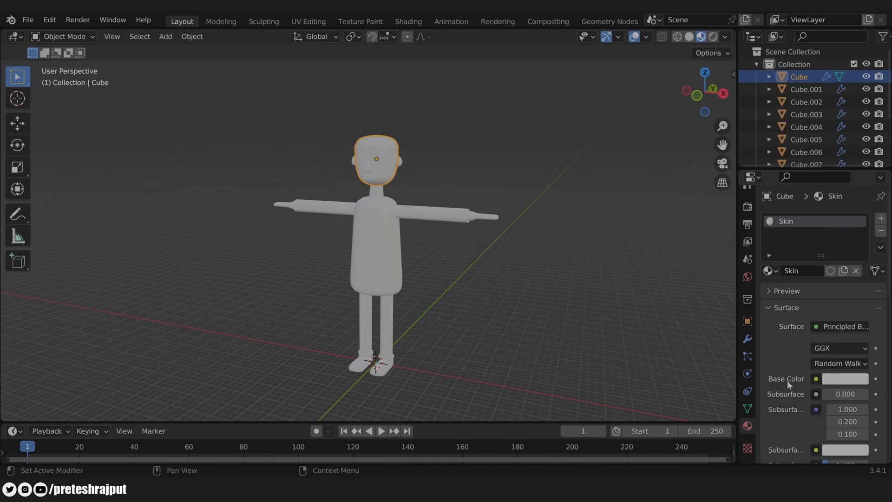
left_click(835, 380)
left_click_drag(803, 245, 790, 265)
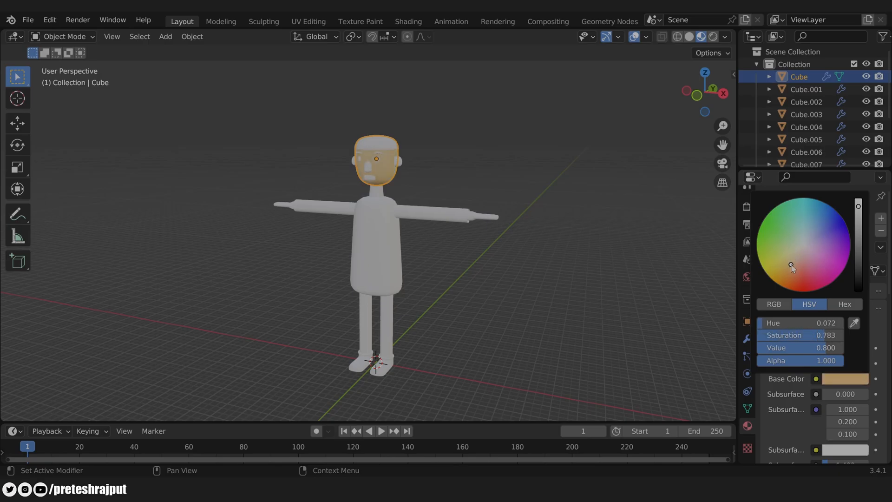
Step: Link the head's Skin material to the neck, both ears and both hands
left_click(409, 188)
left_click(398, 166, "shift")
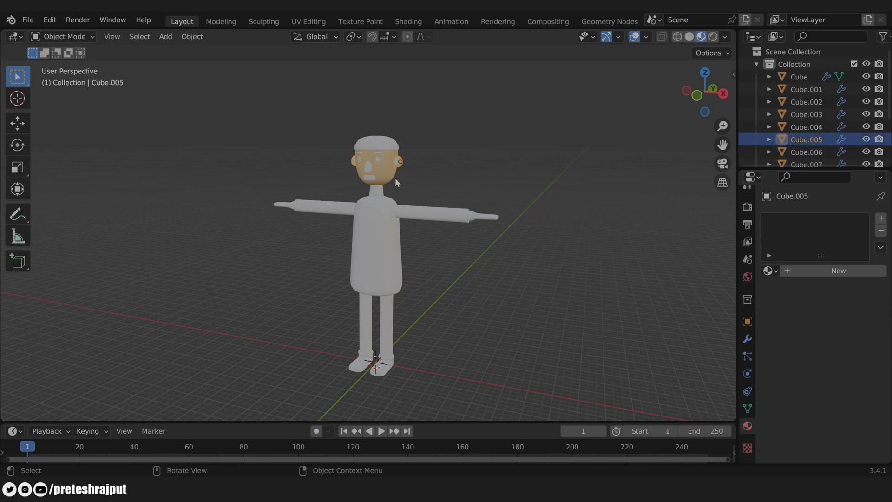
left_click(376, 191, "shift")
left_click(487, 218, "shift")
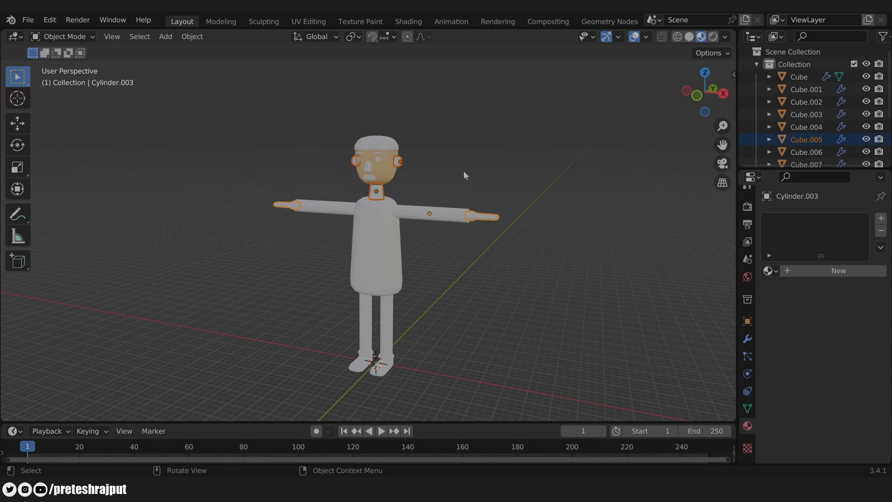
left_click(390, 175, "shift")
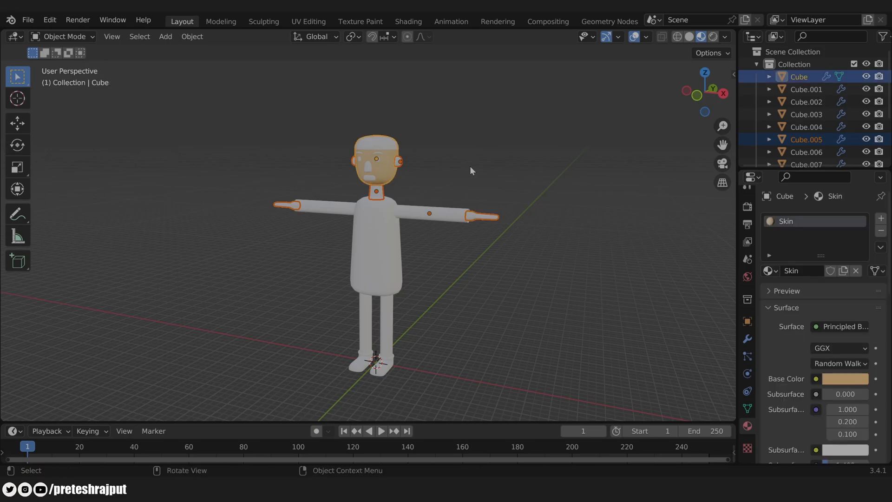
key("ctrl+l")
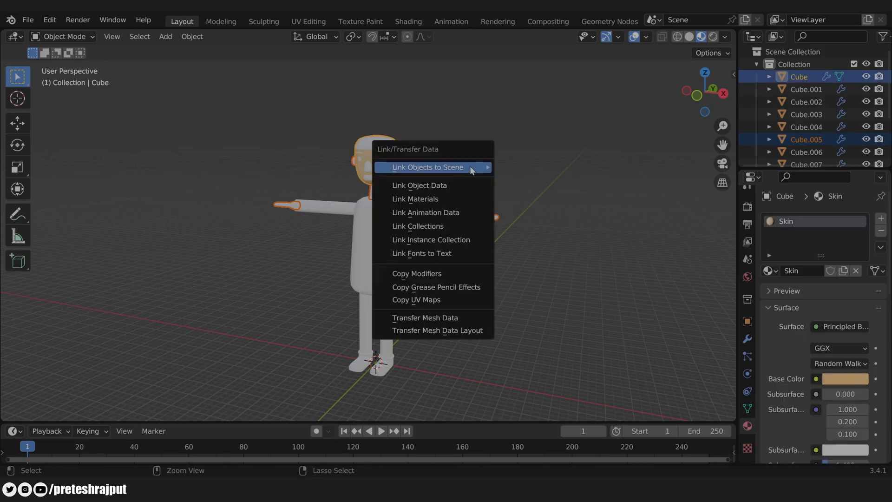
left_click(424, 199)
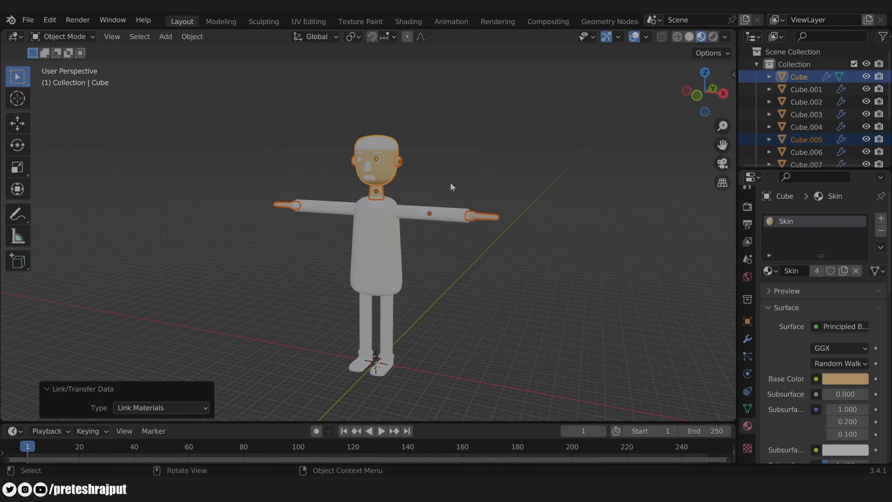
left_click(411, 192)
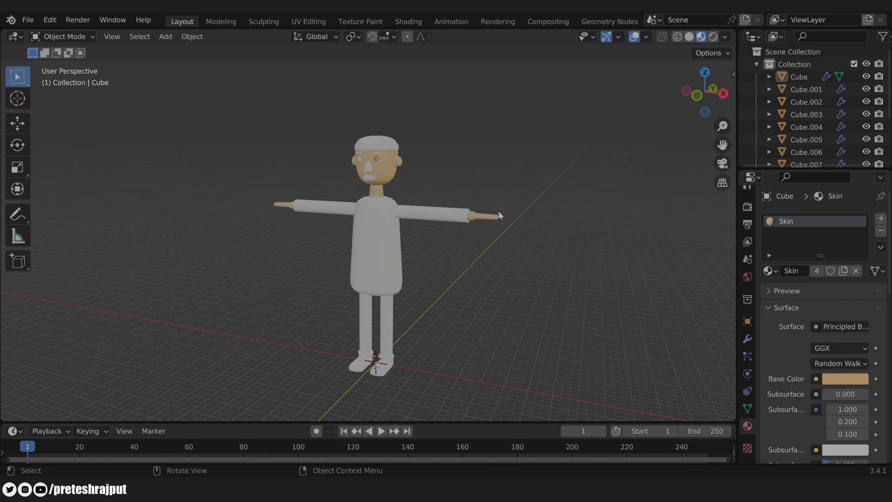
Step: Add a new material slot on the cap, name it Cap, and set its base colour red
left_click(372, 140)
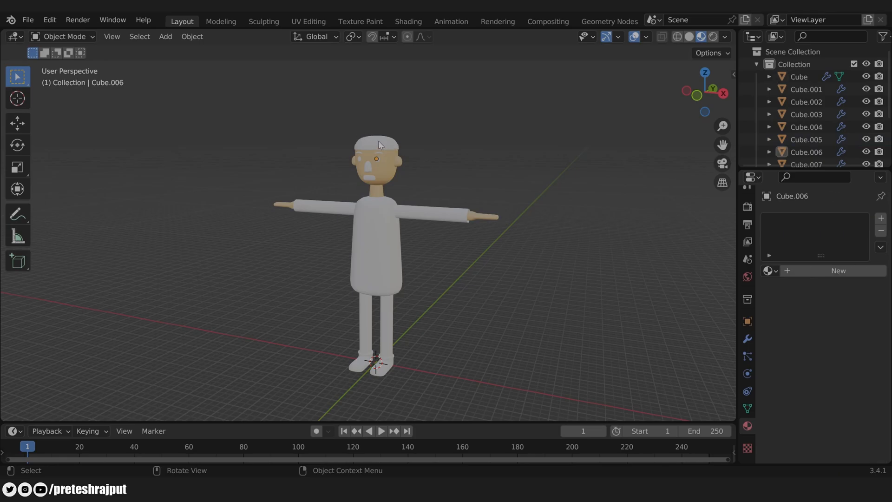
left_click(380, 141)
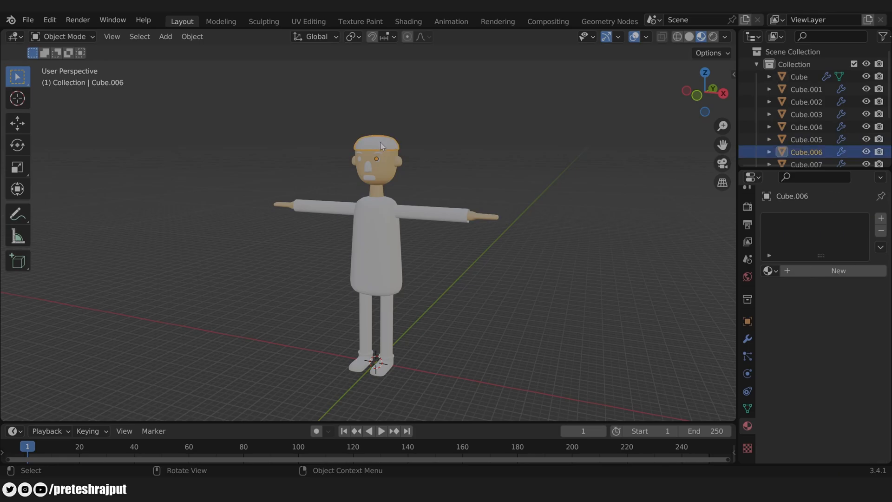
left_click(881, 219)
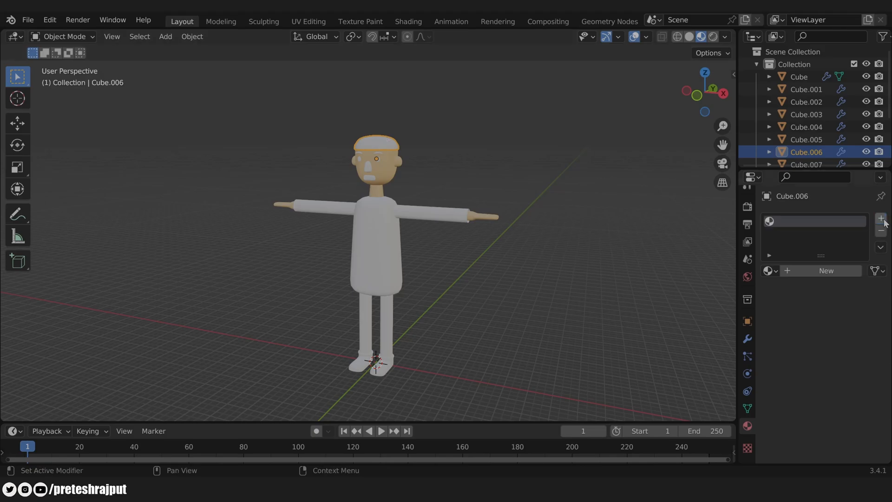
left_click(819, 271)
double_click(799, 272)
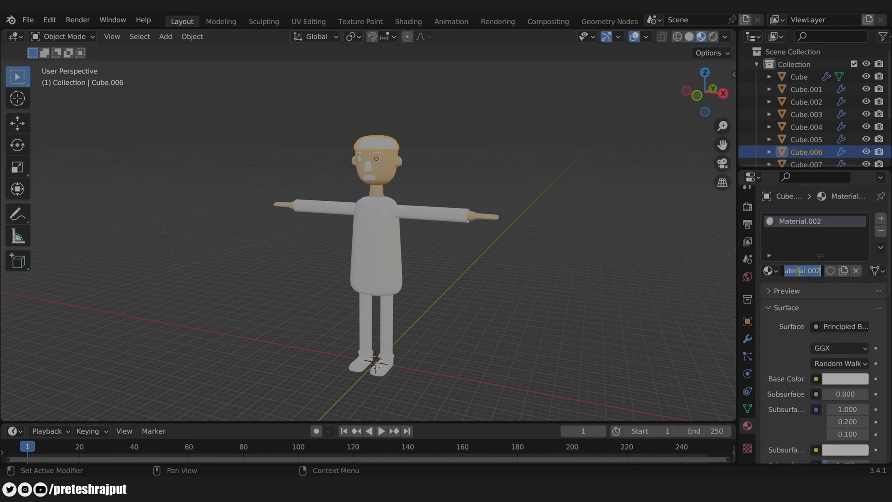
type("Cap")
key("Return")
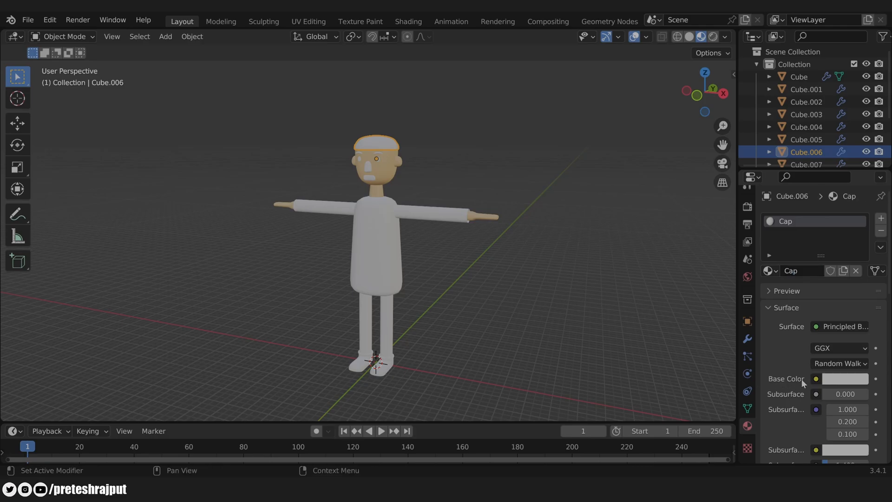
left_click(834, 380)
left_click_drag(807, 263, 804, 282)
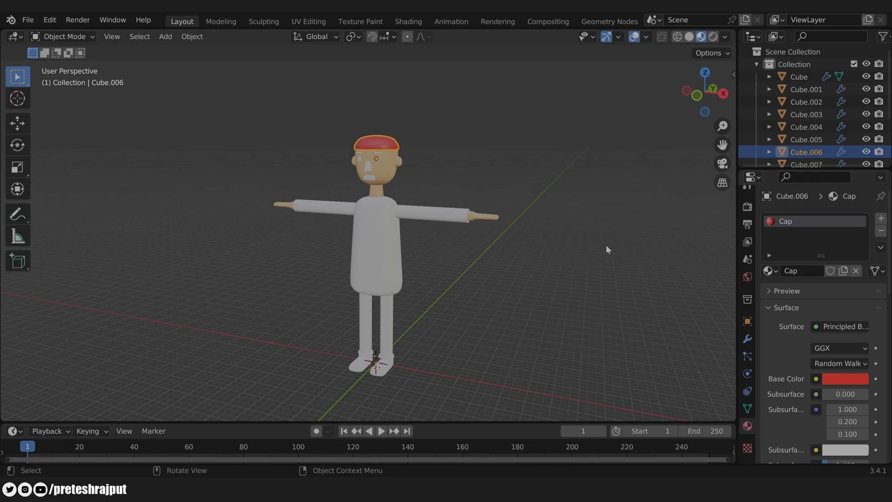
left_click(599, 281)
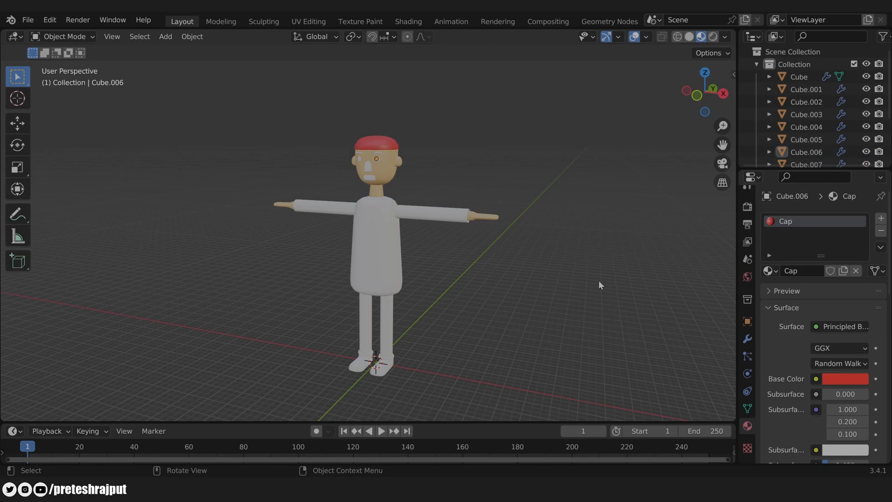
Step: Zoom in on the head and give the eyebrows a black material named Eyebrows
scroll(446, 123, "up", 4)
middle_click_drag(458, 120, 455, 254, "shift")
scroll(455, 254, "up", 2)
left_click(391, 170)
left_click(574, 180)
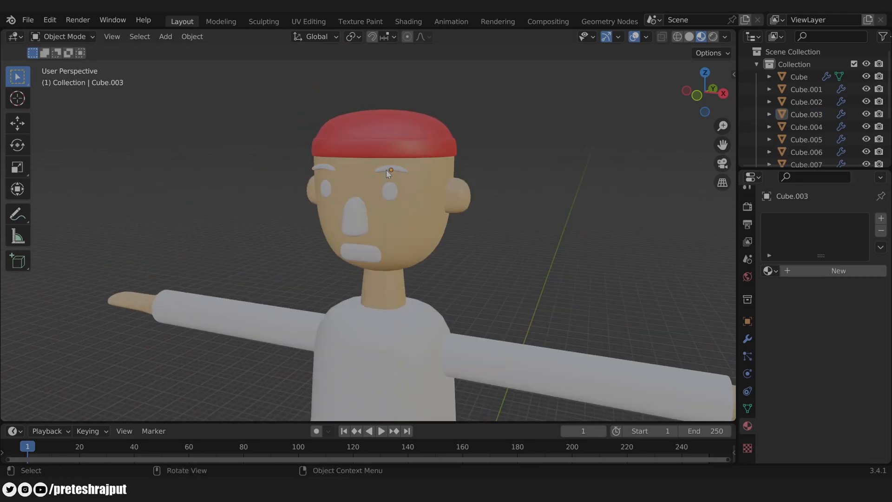
left_click(389, 173)
left_click(881, 219)
left_click(839, 270)
double_click(800, 270)
type("Eyebrows")
key("Return")
left_click(846, 378)
left_click_drag(859, 253, 858, 292)
Step: Give the eyes a new black material
middle_click_drag(576, 239, 576, 231)
left_click(390, 177)
left_click(809, 270)
left_click(846, 379)
left_click_drag(859, 205, 859, 292)
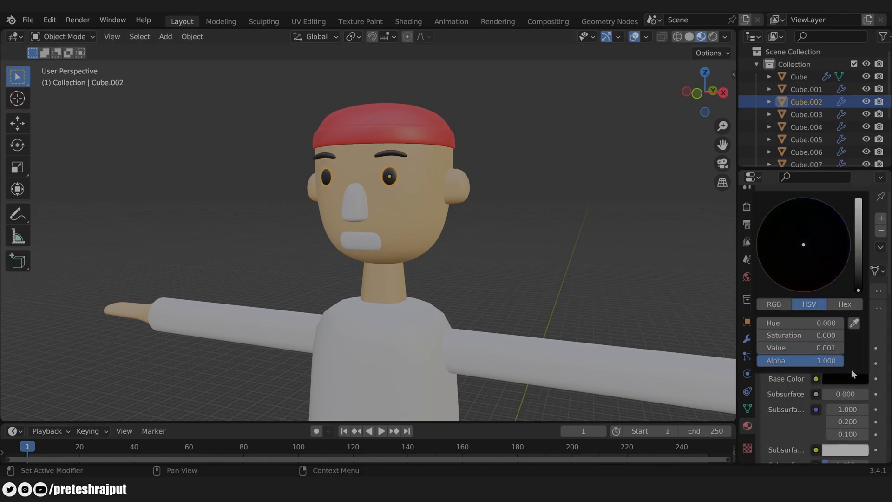
Step: Give the nose an orange material named Nose
scroll(823, 345, "down", 6)
left_click(358, 205)
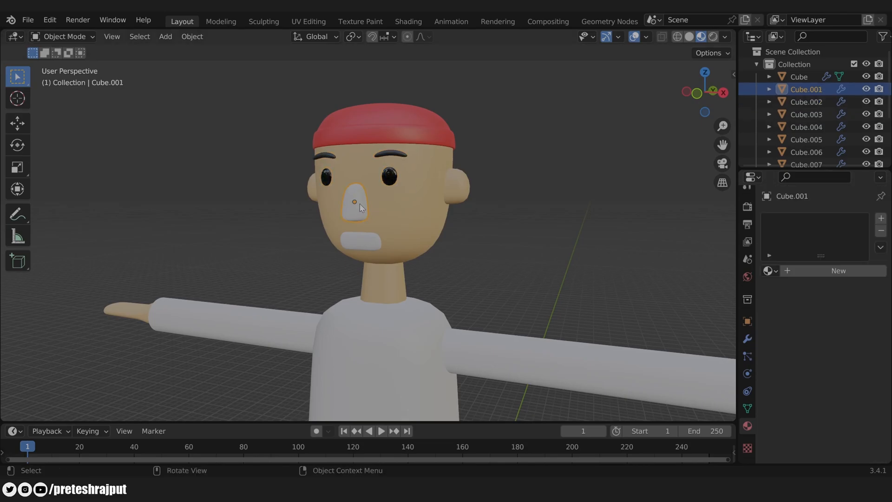
left_click(809, 270)
double_click(803, 271)
type("B")
key("BackSpace")
type("Nose")
key("Return")
left_click(846, 379)
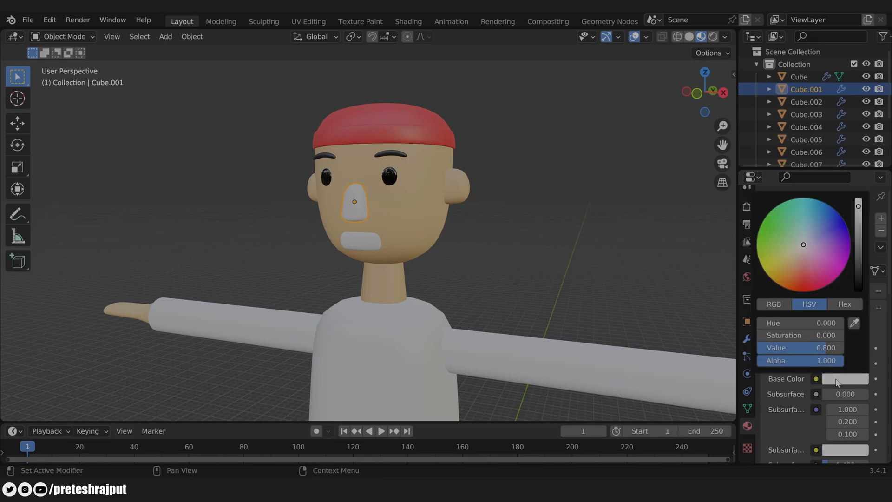
left_click(794, 275)
Step: Give the mouth a nearly black material named Mouth
left_click(361, 241)
left_click(354, 205)
left_click(361, 241)
left_click(818, 271)
double_click(809, 271)
type("Mouth")
key("Return")
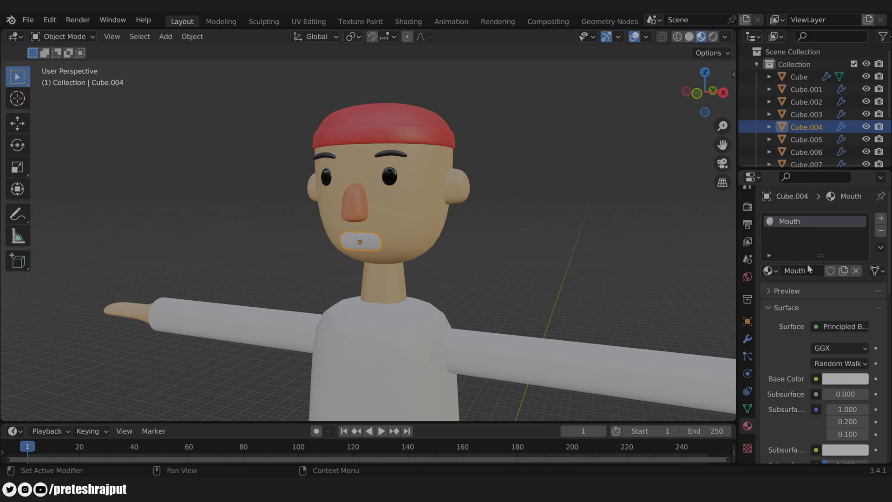
left_click(839, 378)
left_click_drag(858, 223, 858, 279)
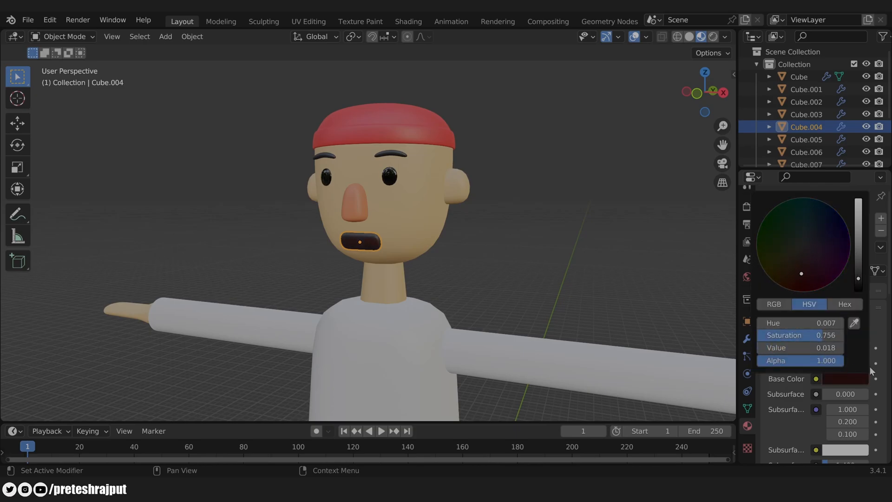
scroll(848, 388, "down", 6)
Step: Tweak the mouth roughness, then give the torso a new blue material named Shirt
left_click_drag(840, 403, 842, 403)
scroll(501, 244, "down", 5)
middle_click_drag(501, 244, 534, 144, "shift")
left_click(418, 210)
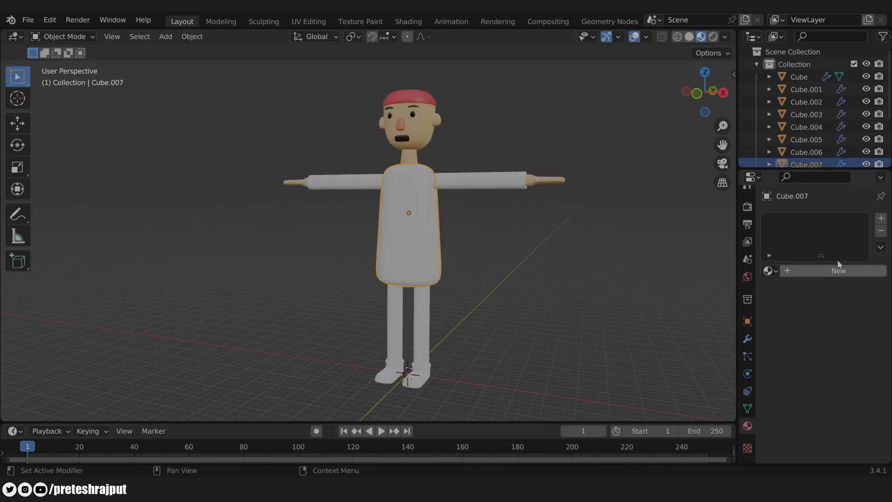
left_click(819, 271)
double_click(808, 270)
type("Shirt")
key("Return")
left_click(845, 379)
left_click_drag(809, 234, 819, 220)
Step: Link the Shirt material from the torso onto both sleeves
left_click(465, 181)
left_click(408, 218, "shift")
key("ctrl+l")
left_click(410, 228)
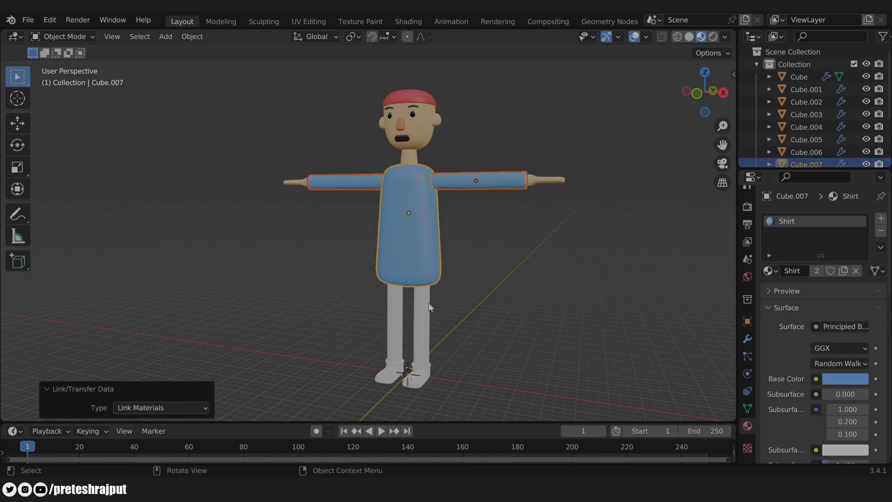
Step: Give the legs a nearly black material named Pants
left_click(422, 325)
left_click(836, 270)
double_click(811, 271)
type("Pants")
key("Return")
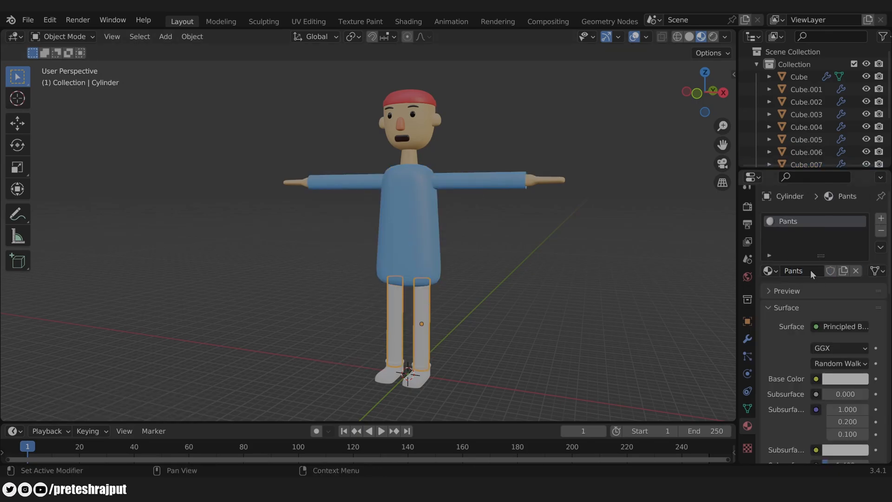
left_click(848, 379)
left_click_drag(858, 256, 859, 287)
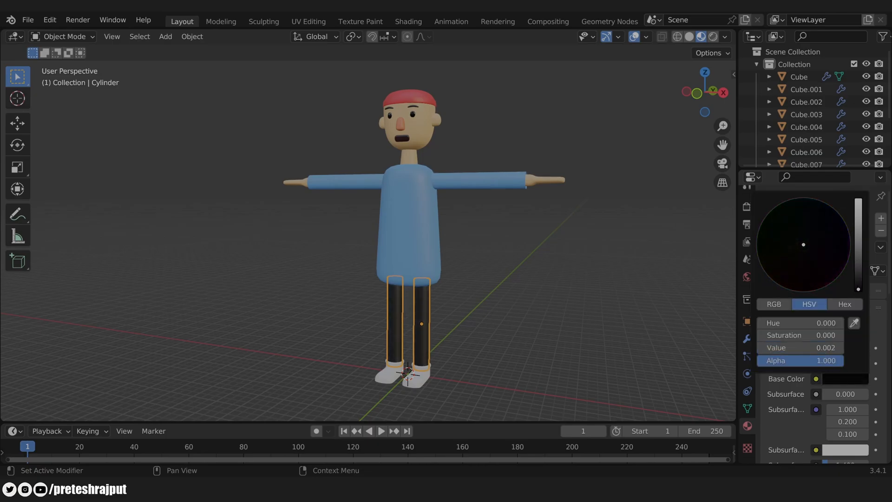
left_click(460, 378)
Step: Give the shoes a dark grey material named Shoes
scroll(431, 349, "up", 7)
middle_click_drag(432, 349, 493, 195, "shift")
left_click(458, 274)
left_click(826, 270)
double_click(818, 271)
type("Shoes")
key("Return")
left_click(845, 379)
left_click_drag(859, 204, 858, 261)
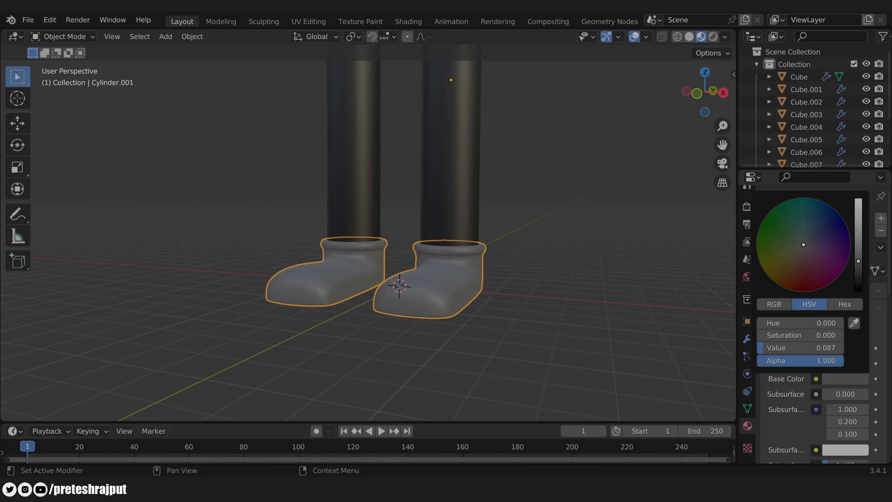
scroll(497, 275, "down", 5)
middle_click_drag(504, 122, 511, 263, "shift")
scroll(510, 262, "down", 1)
left_click(400, 242)
left_click(521, 314)
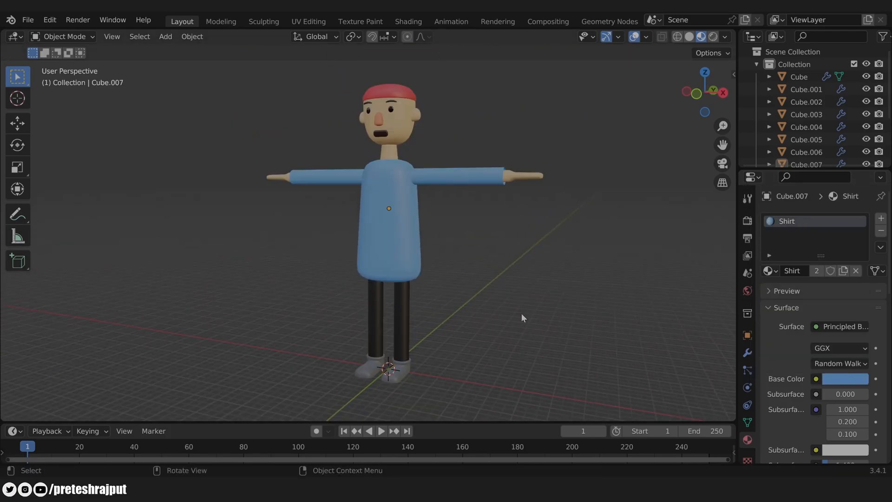
Step: Apply the shirt's Subdivision modifier
left_click(406, 271)
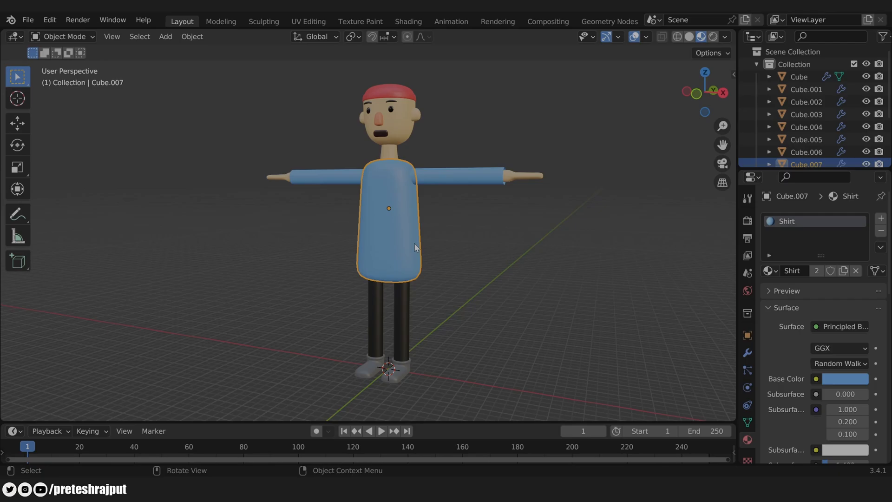
left_click(748, 353)
left_click(850, 240)
left_click(825, 251)
Step: In Edit Mode, box-select the shirt's bottom rows of faces from the front view in X-ray
middle_click_drag(427, 244, 417, 278)
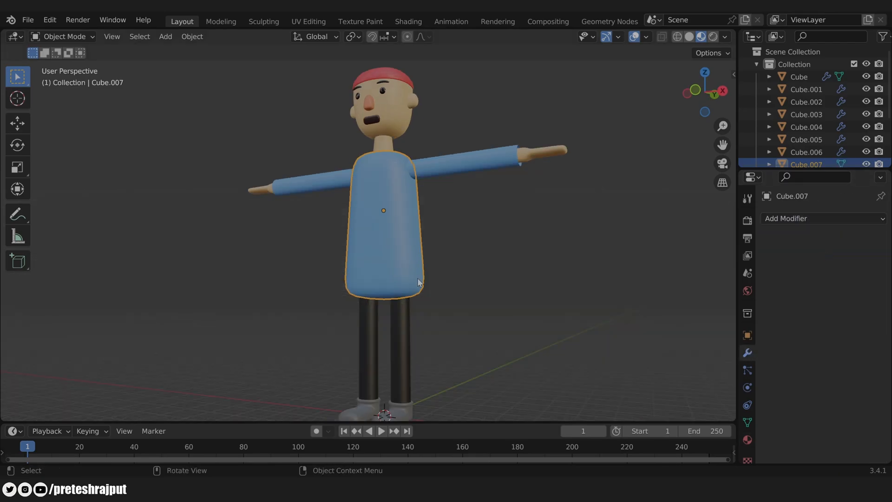
key("Tab")
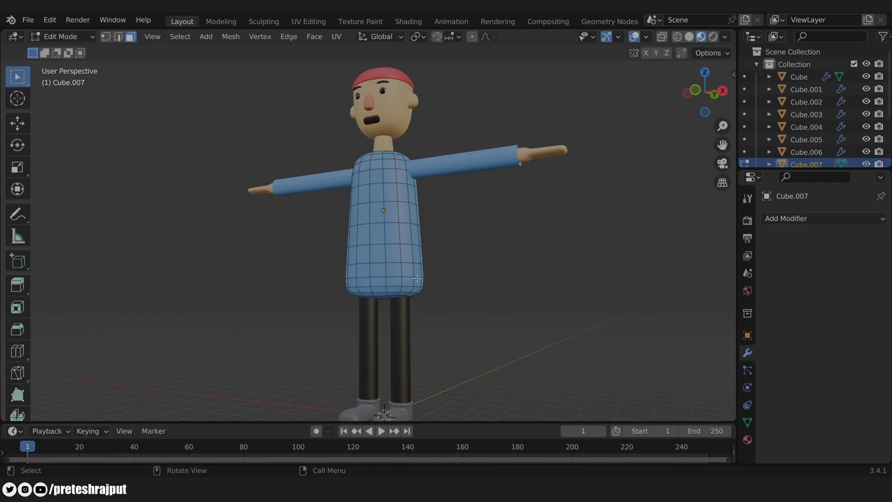
key("KP_1")
key("alt+z")
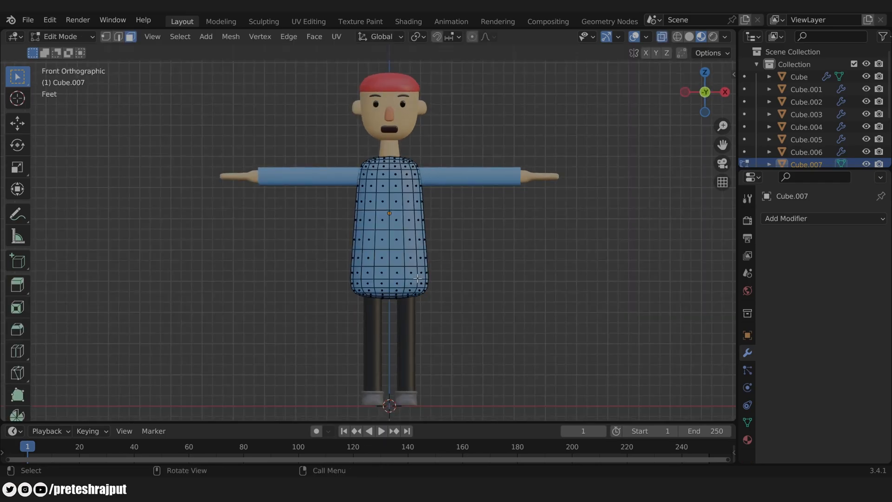
left_click_drag(483, 315, 323, 267)
key("alt+z")
middle_click_drag(522, 256, 398, 261)
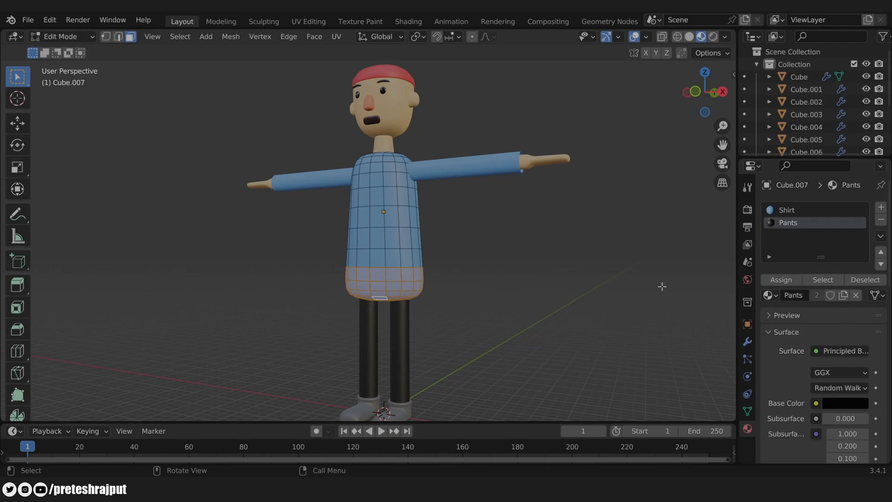
Step: Add a second material slot set to Pants and assign it to the selected faces
left_click(747, 342)
left_click(749, 429)
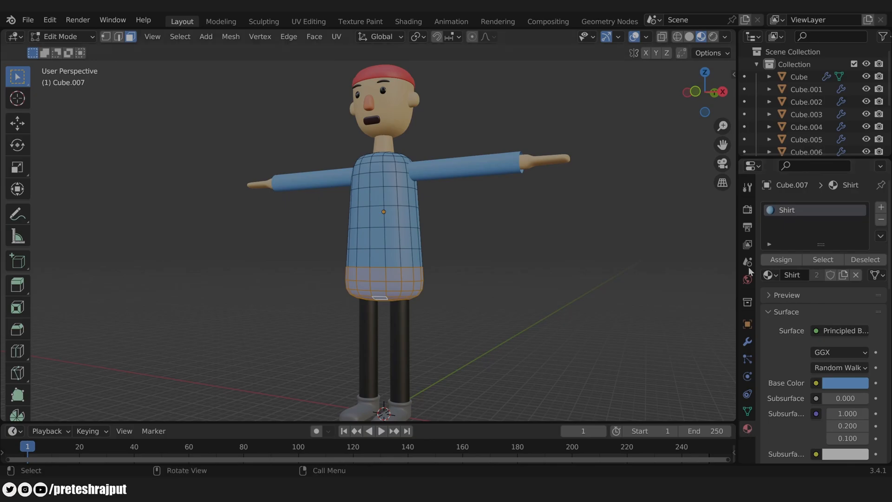
left_click(881, 207)
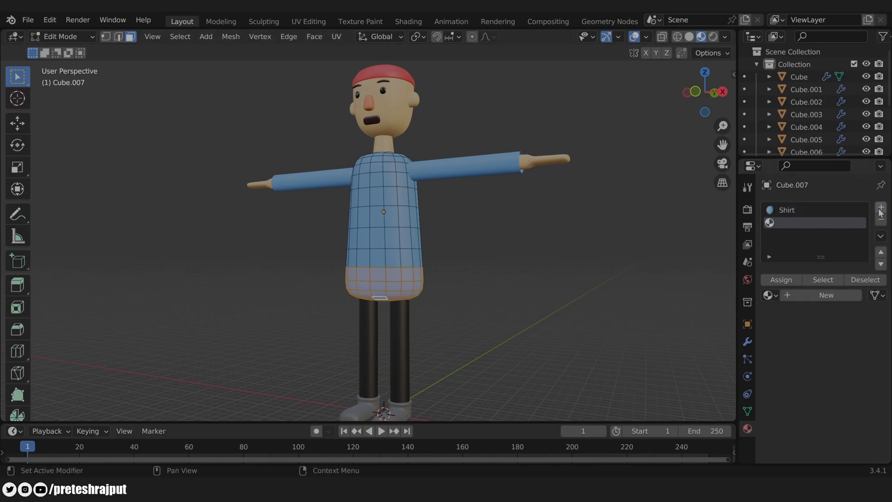
left_click(771, 297)
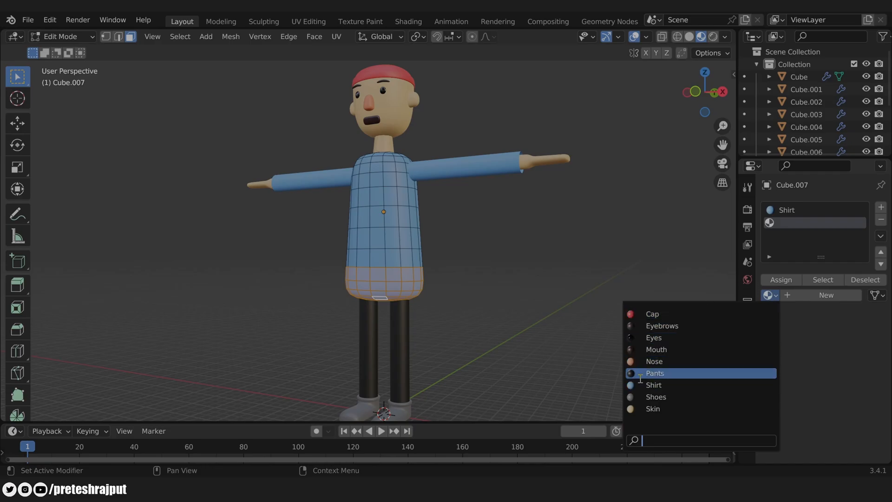
left_click(669, 373)
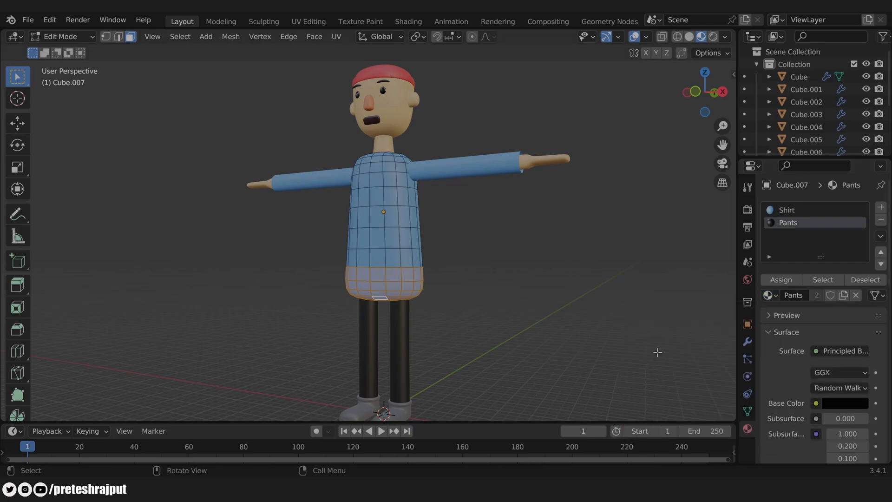
left_click(781, 279)
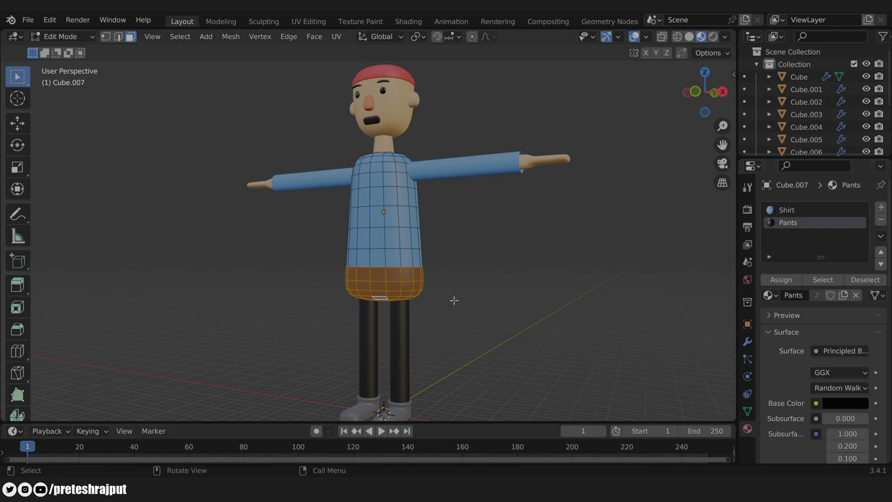
key("Tab")
middle_click_drag(454, 301, 481, 293)
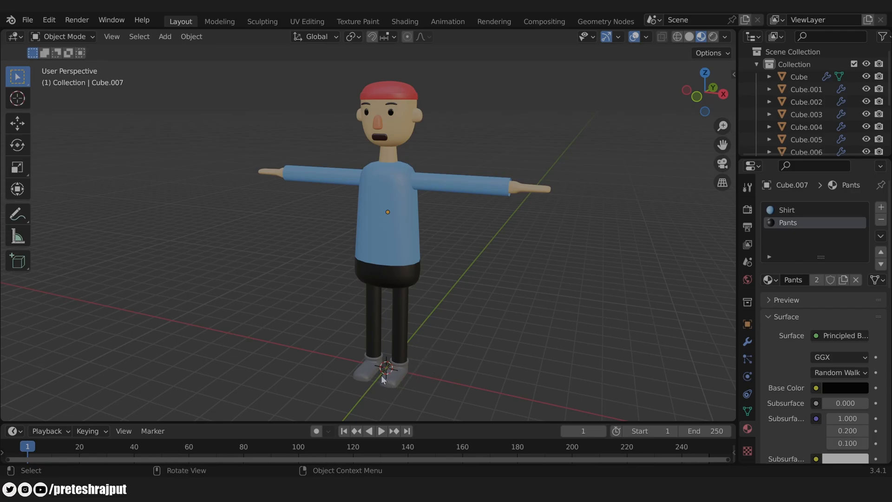
Step: Snap the 3D cursor to the world origin
right_click(255, 273, "shift")
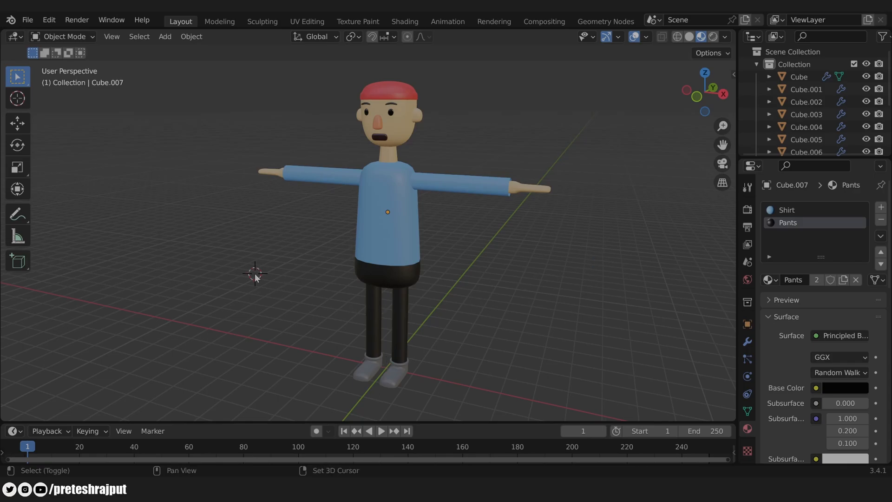
key("shift+s")
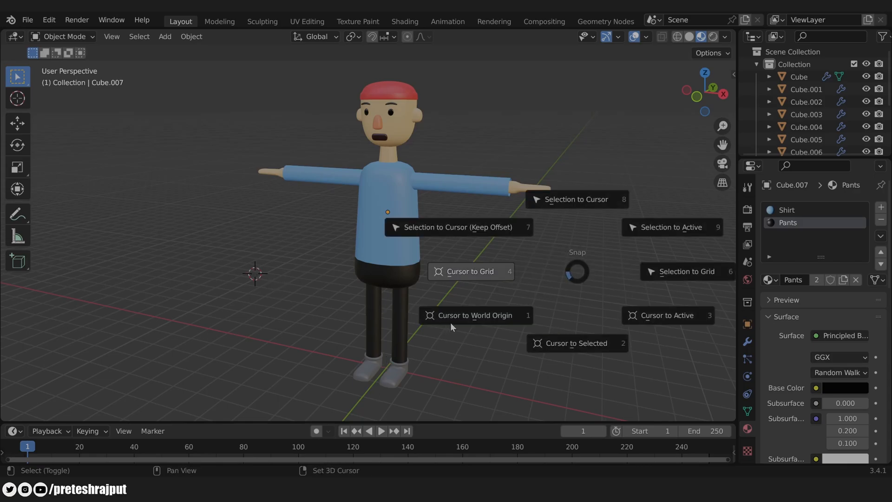
left_click(487, 320)
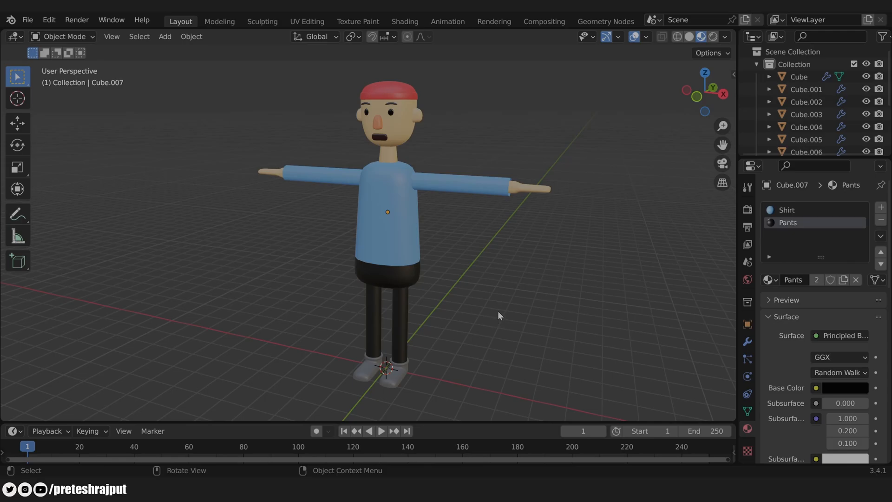
Step: Set the origin of every character part to the 3D cursor
key("a")
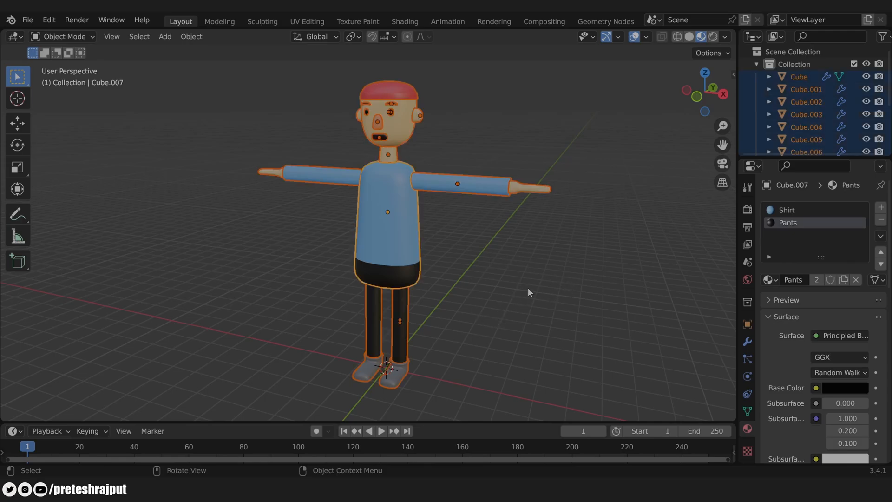
right_click(390, 214)
mouse_move(337, 283)
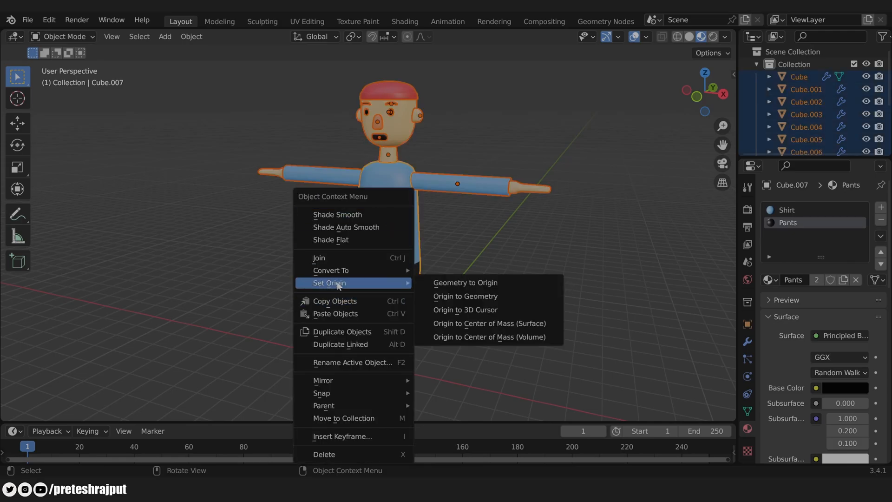
left_click(479, 315)
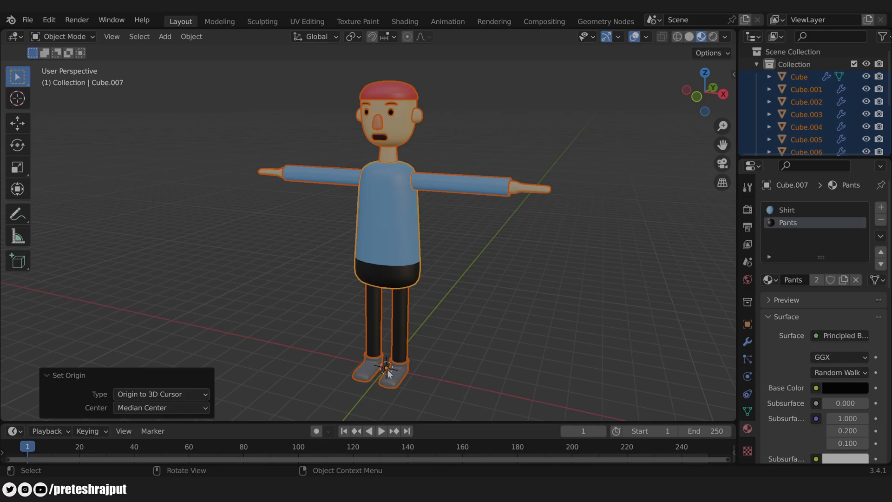
left_click(748, 262)
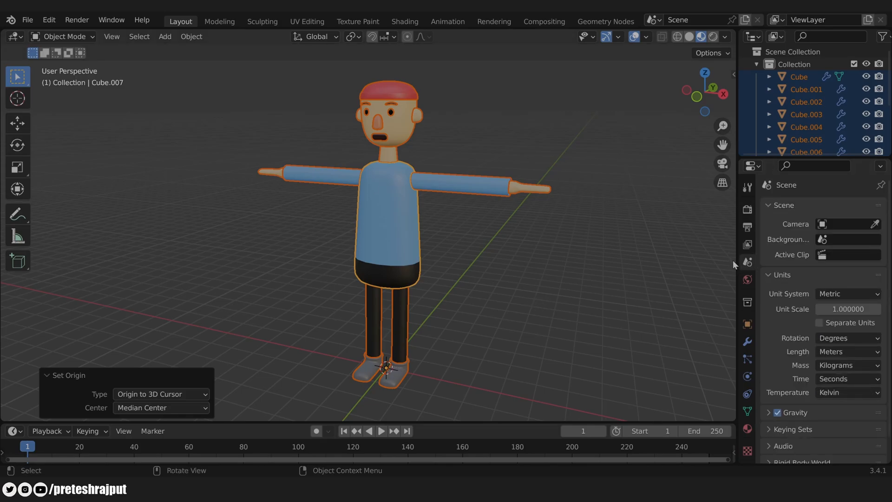
Step: Set the scene Unit System to Imperial with Length in Feet
left_click(836, 293)
left_click(820, 341)
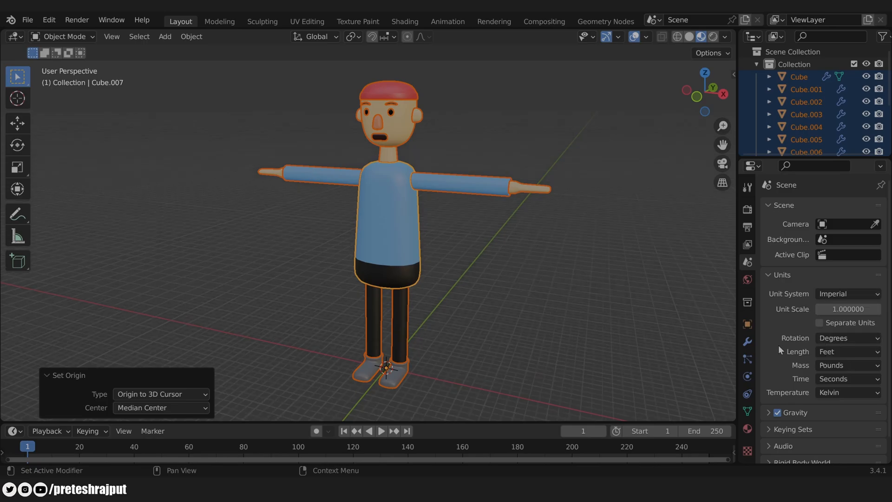
left_click(829, 352)
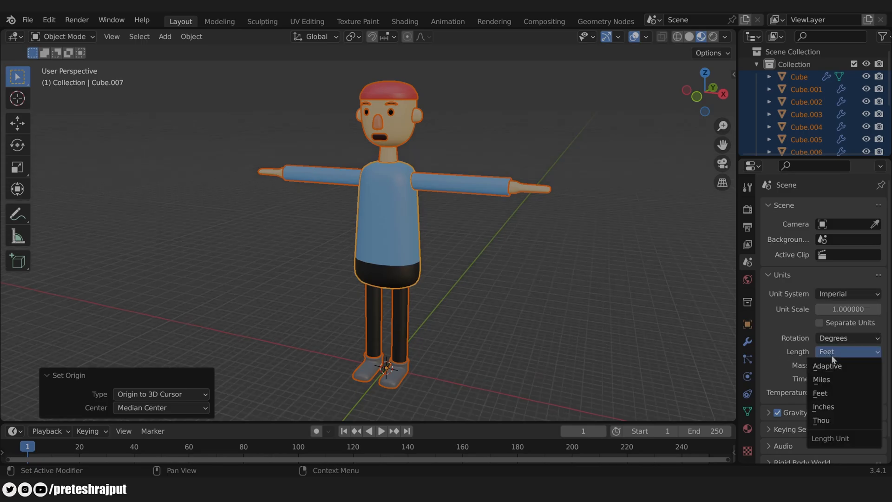
left_click(822, 394)
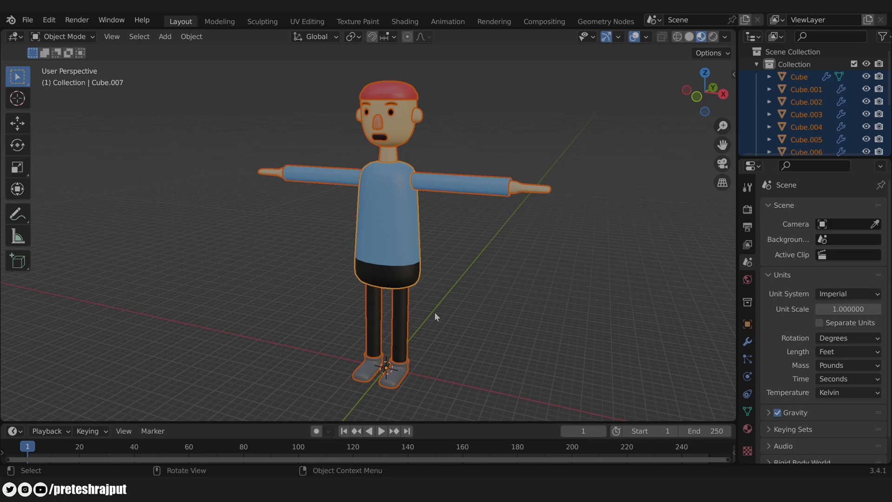
left_click(488, 295)
key("shift+a")
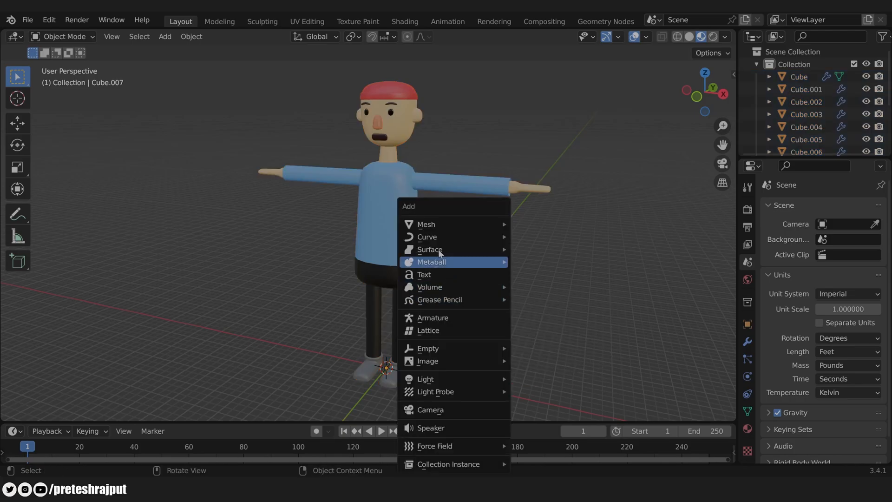
Step: Add a reference cube and set its Z dimension to 5.5 ft
mouse_move(437, 224)
left_click(545, 236)
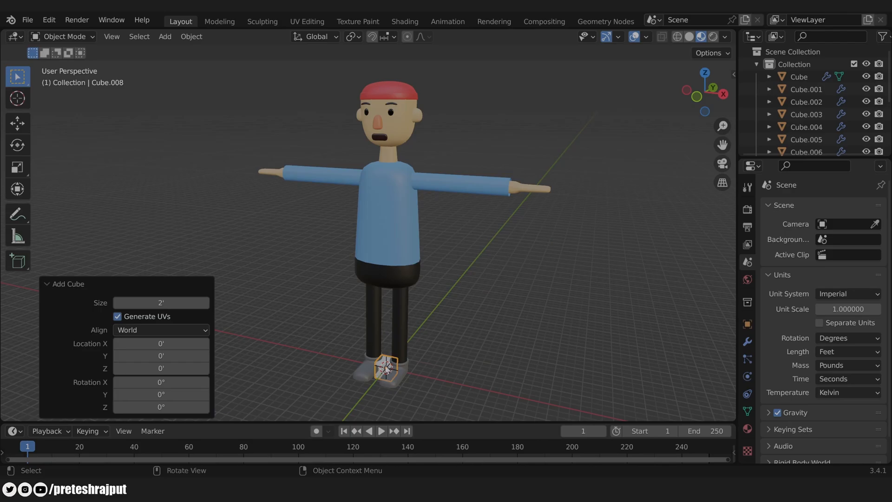
key("n")
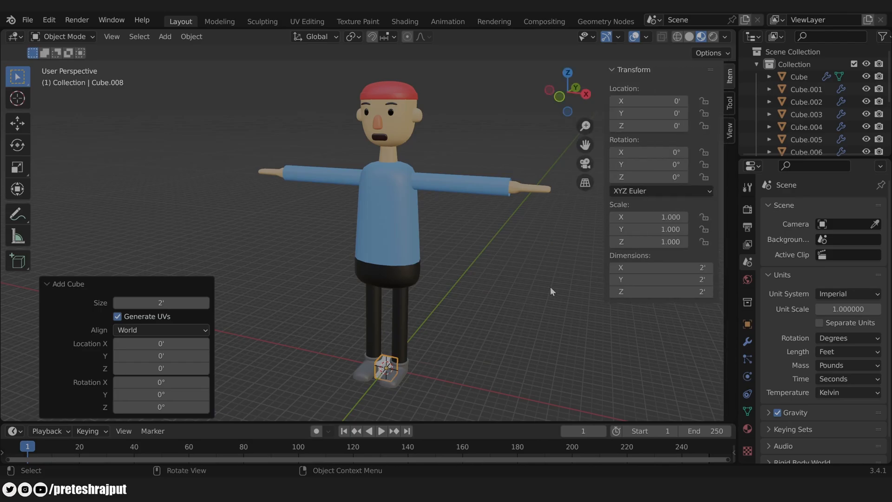
left_click(651, 292)
type("5.5")
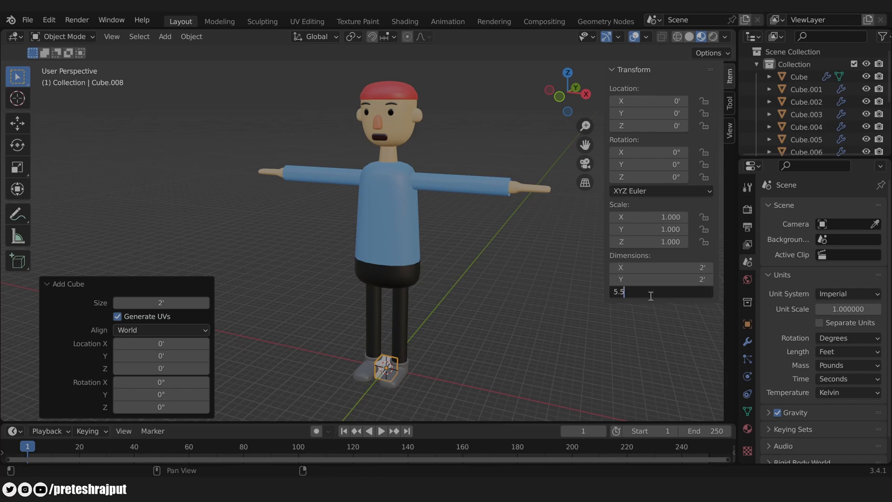
key("Return")
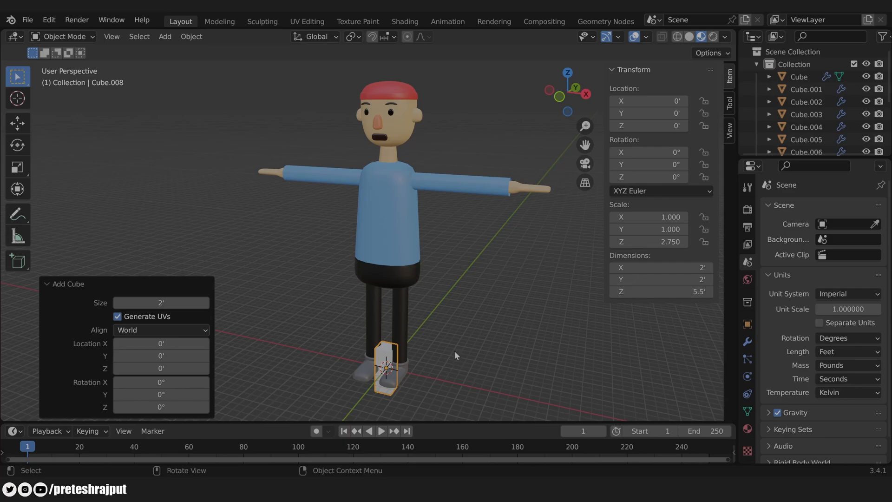
Step: In front orthographic view, move the cube up on Z so it stands on the floor
middle_click_drag(453, 351, 486, 350)
key("KP_1")
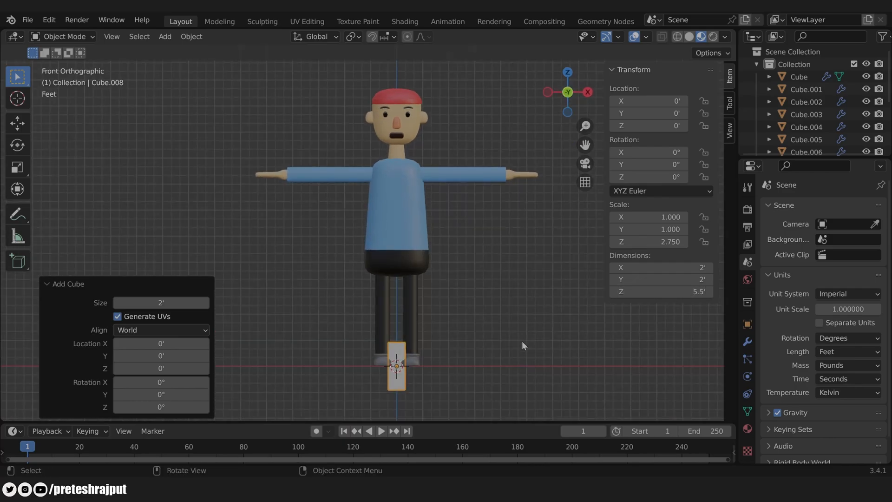
scroll(511, 372, "up", 3)
middle_click_drag(534, 383, 508, 238, "shift")
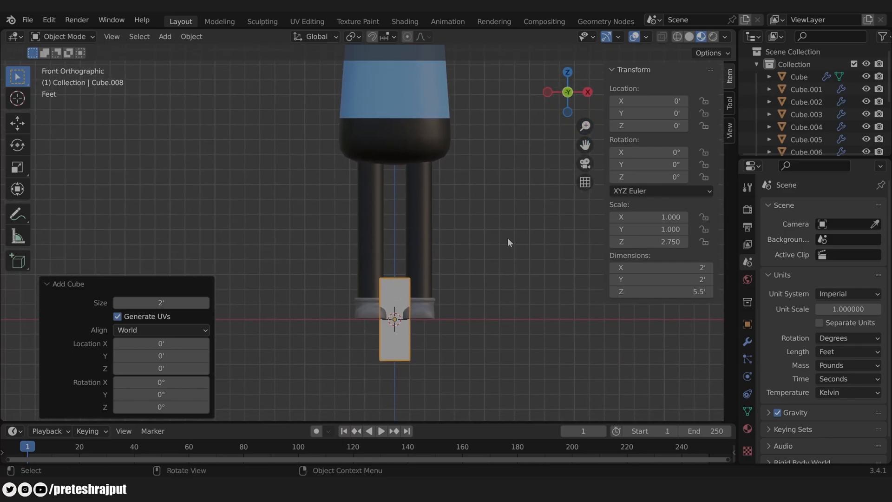
scroll(520, 288, "up", 2)
middle_click_drag(536, 346, 528, 269, "shift")
key("g")
key("z")
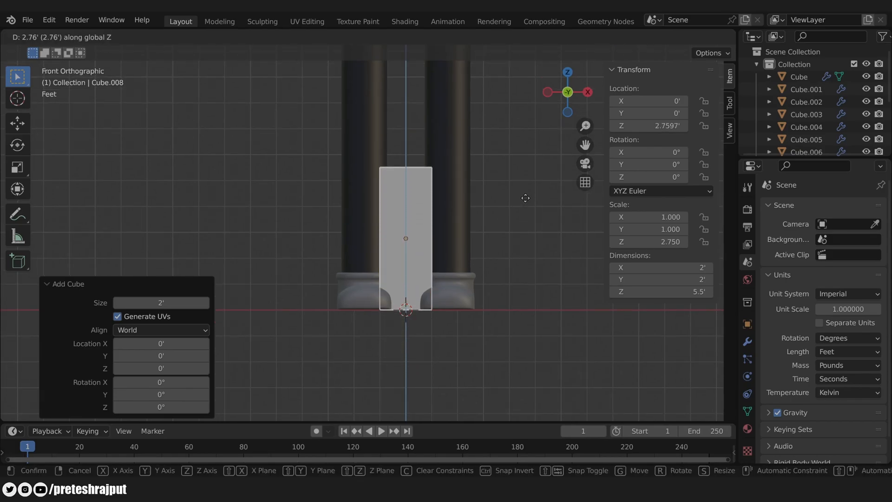
left_click(526, 198)
key("n")
scroll(525, 186, "down", 6)
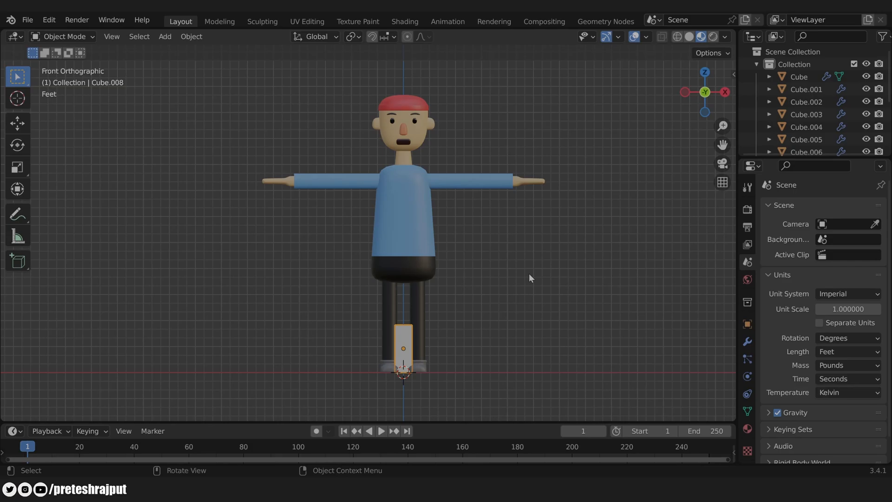
Step: Select the character without the box and scale it down toward the box height
key("a")
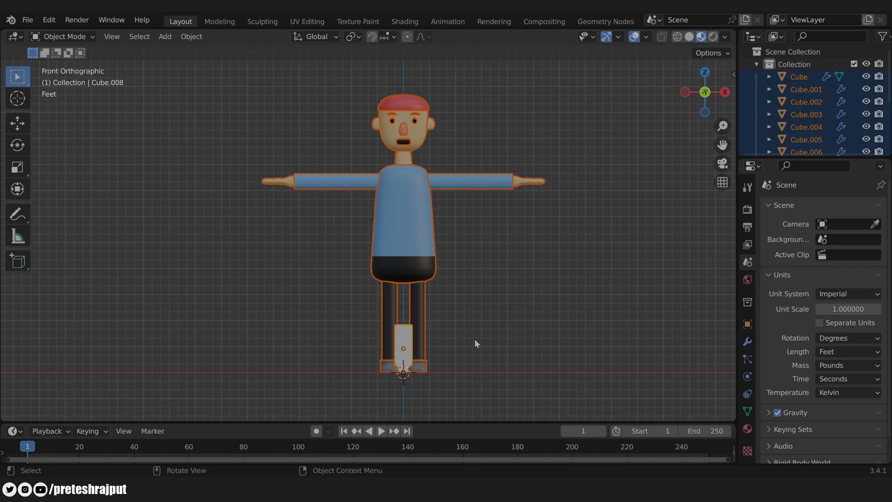
left_click(404, 328, "shift")
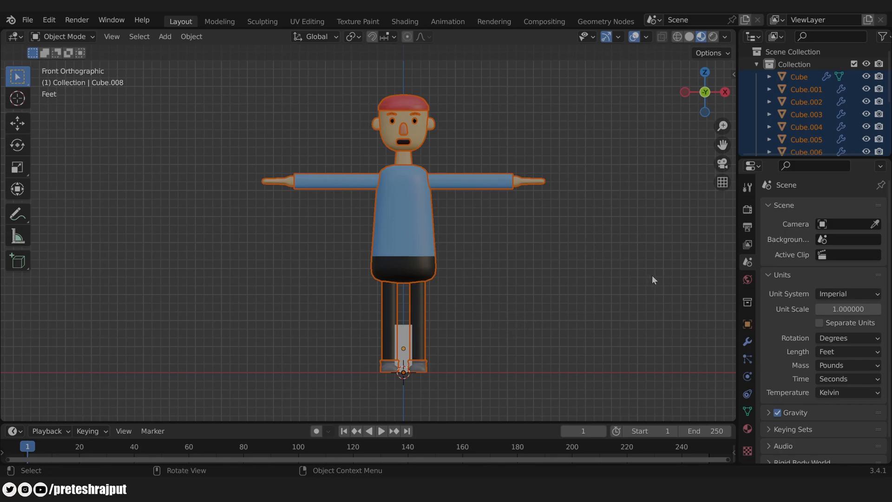
key("s")
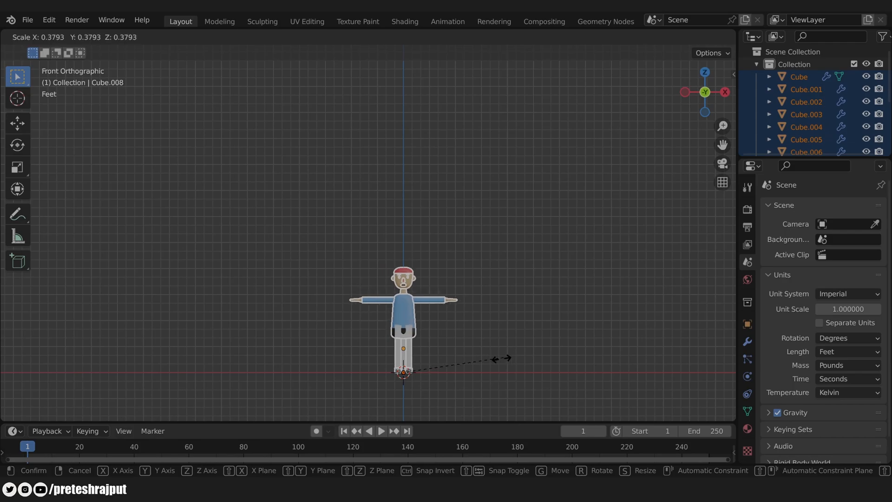
left_click(440, 399)
scroll(460, 380, "up", 8)
scroll(535, 252, "up", 2)
middle_click_drag(660, 228, 506, 123, "shift")
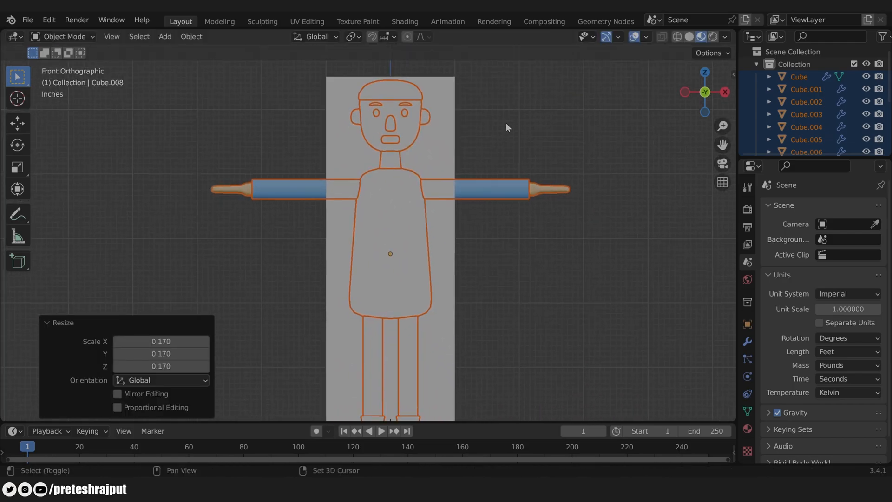
scroll(586, 243, "down", 1)
Step: Fine-tune the character's scale to match the 5.5 ft box, then delete the box
key("s")
left_click(553, 278)
scroll(454, 238, "down", 5)
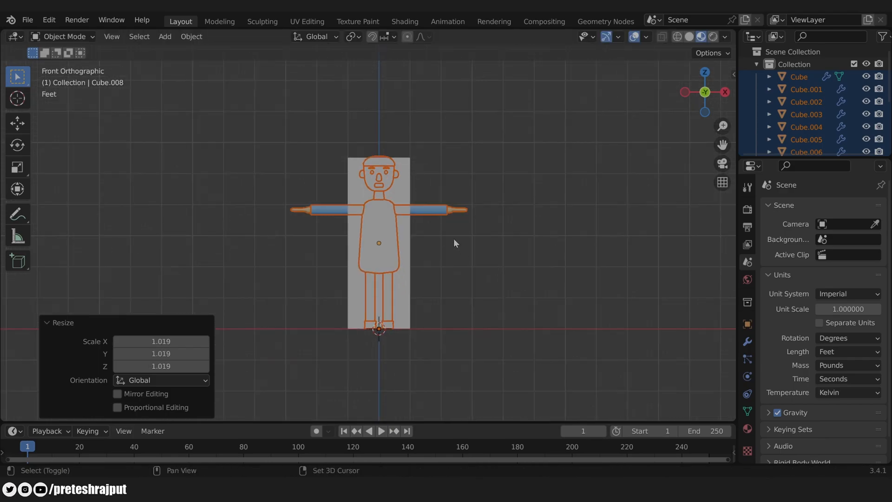
scroll(473, 249, "up", 3)
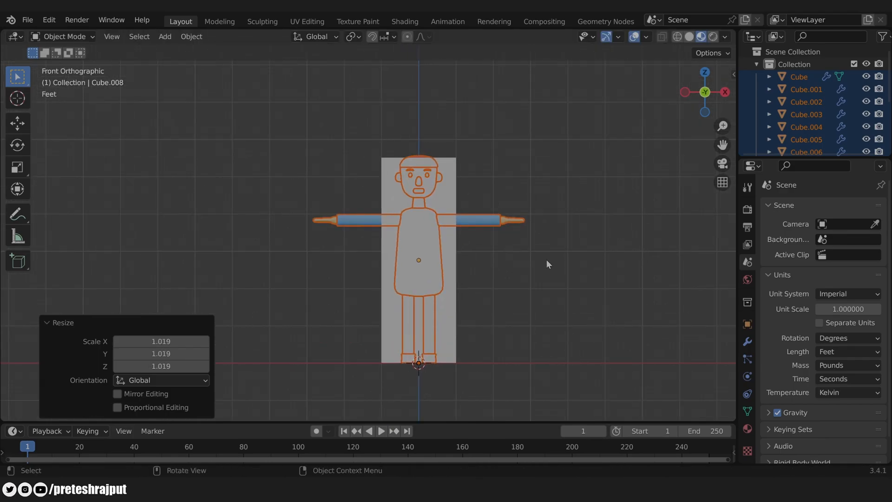
left_click(455, 253)
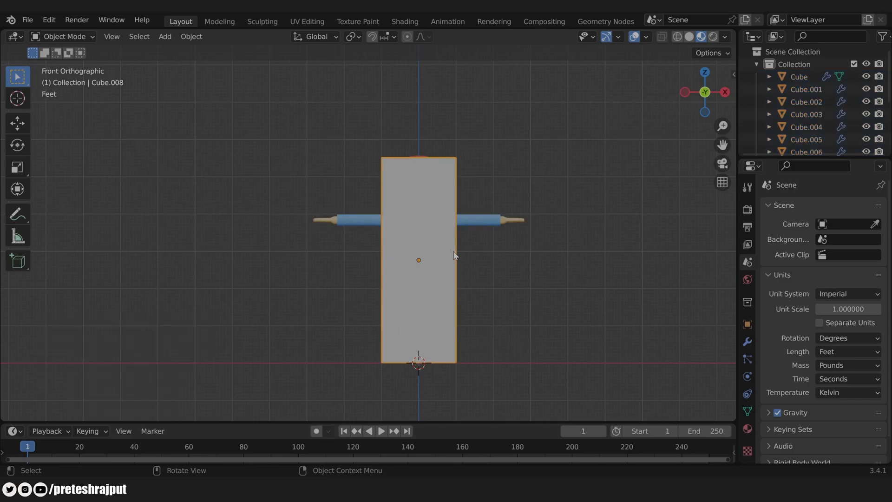
key("Delete")
Step: Select all character parts and apply All Transforms with Ctrl+A
left_click(452, 286)
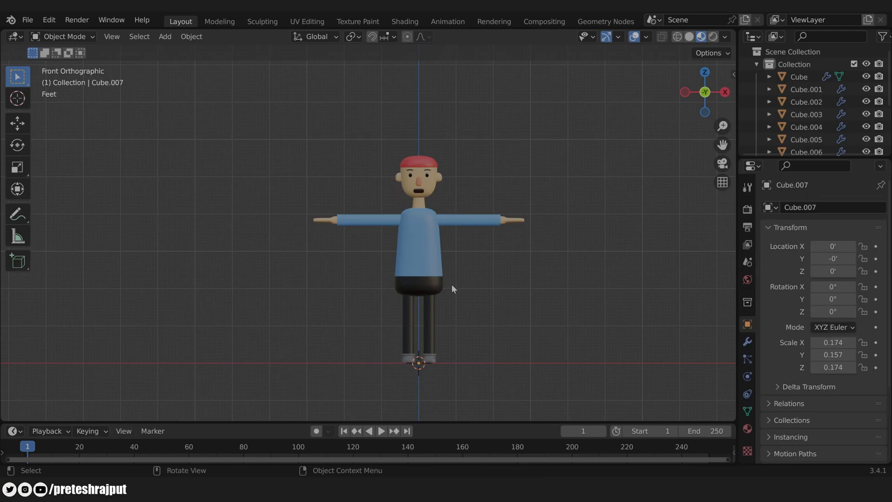
key("a")
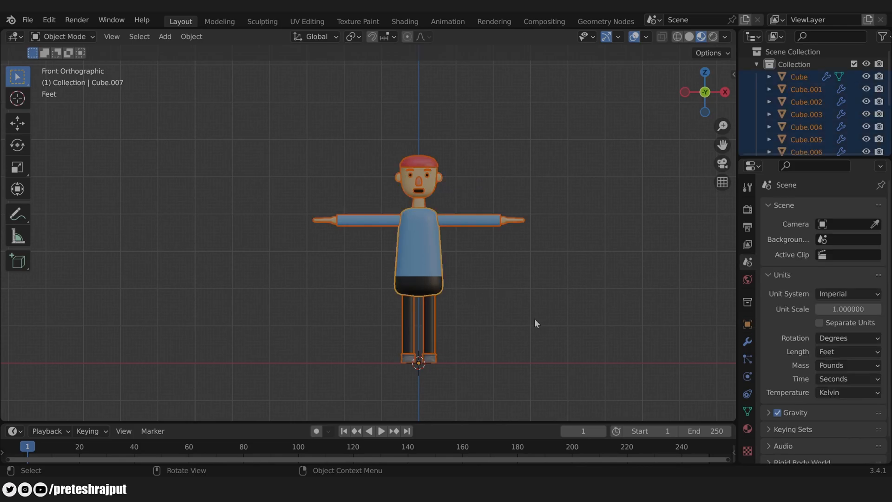
key("ctrl+a")
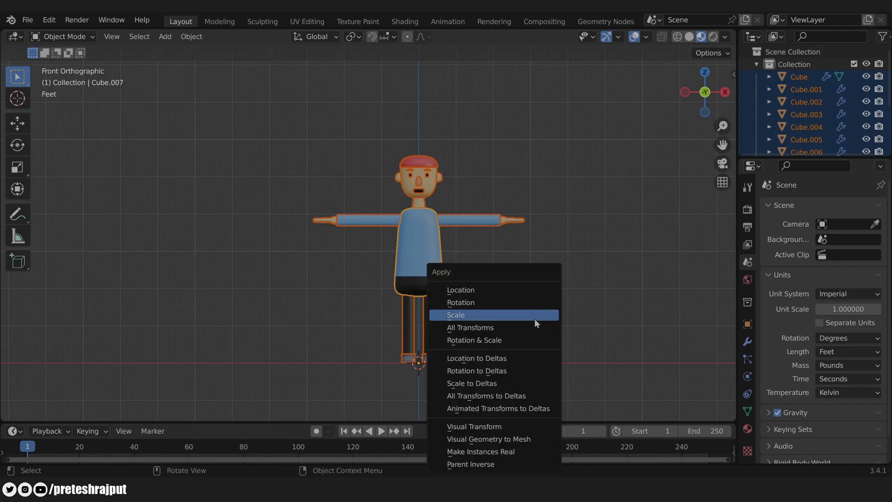
left_click(463, 331)
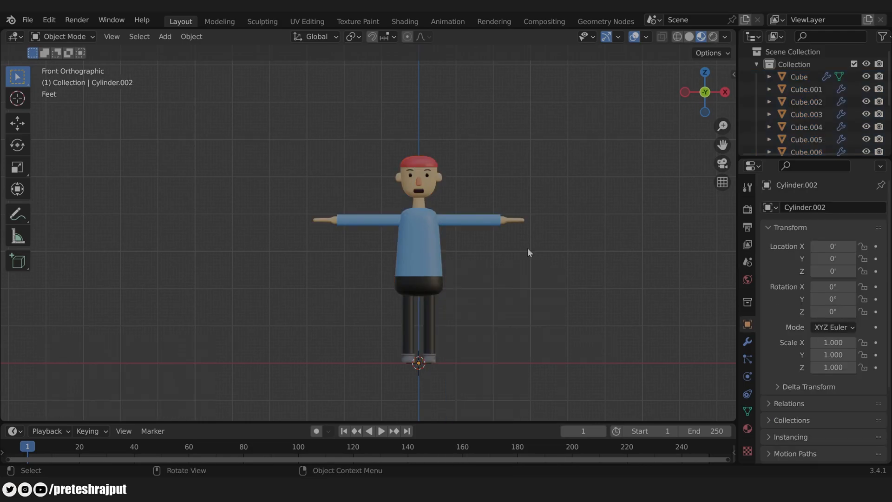
Step: Select the arms object and show its modifier stack in the Modifier properties
middle_click_drag(528, 253, 464, 235)
scroll(452, 189, "up", 2)
left_click(452, 186)
left_click(748, 343)
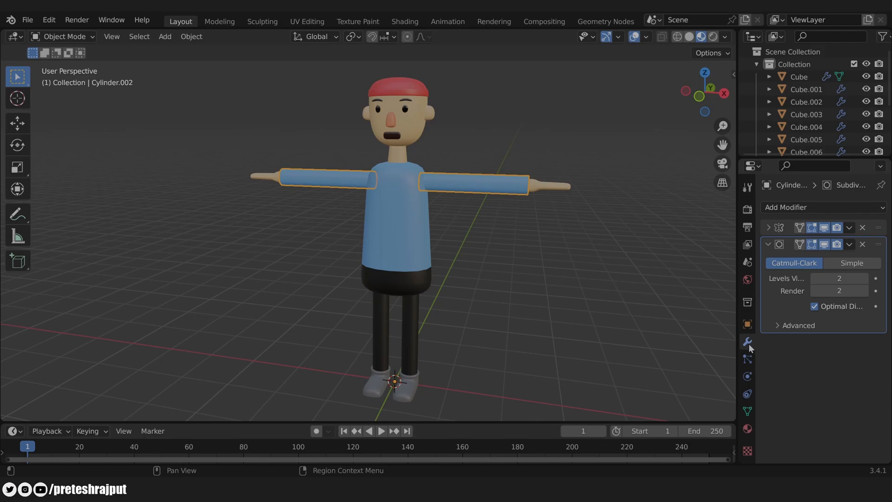
left_click(850, 228)
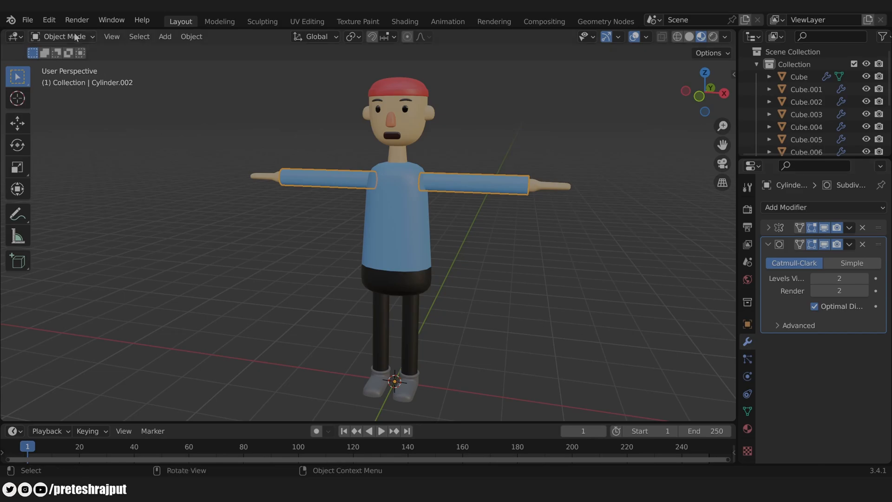
Step: Search add-ons for 'modi', enable Interface: Modifier Tools, and close Preferences
left_click(50, 19)
left_click(71, 203)
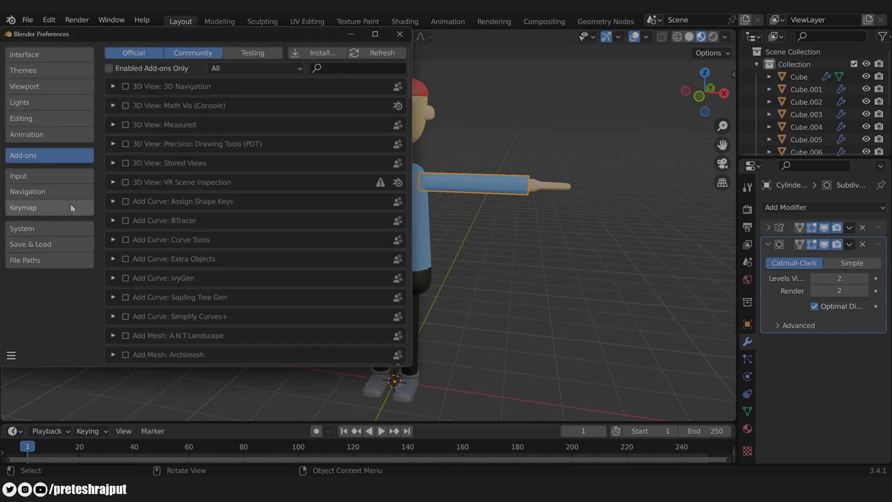
left_click(329, 69)
type("modi")
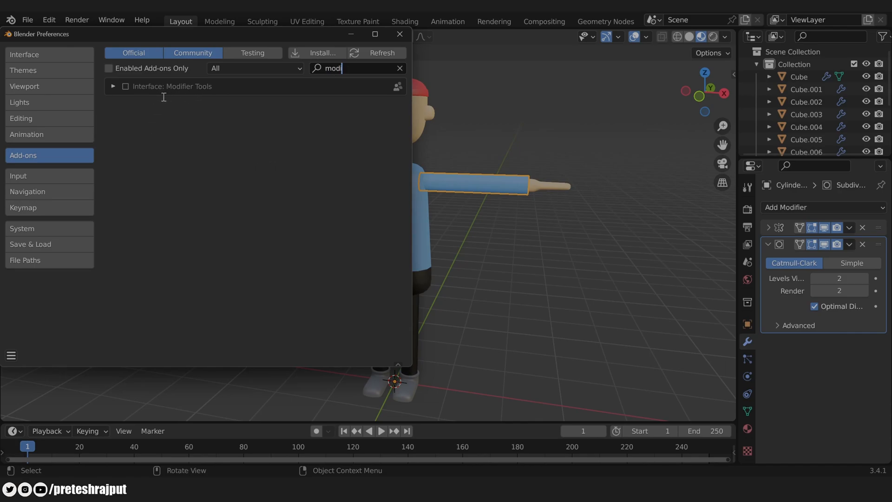
left_click(126, 86)
left_click(126, 86)
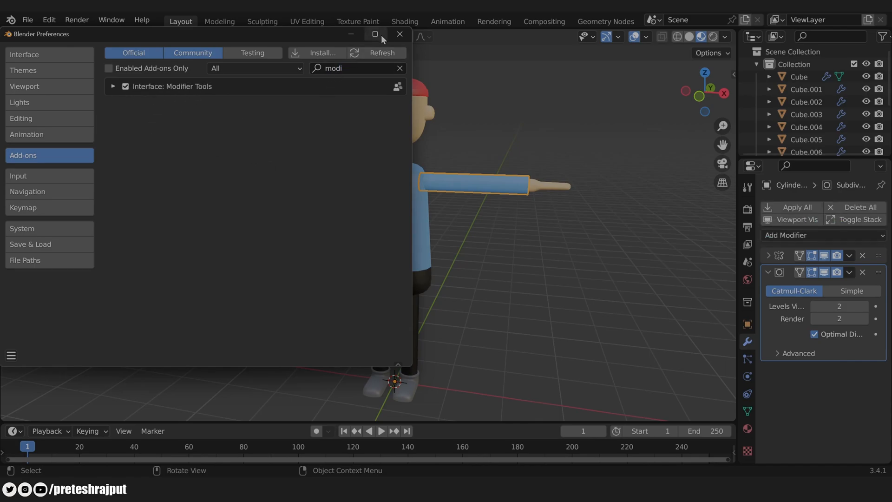
left_click(398, 34)
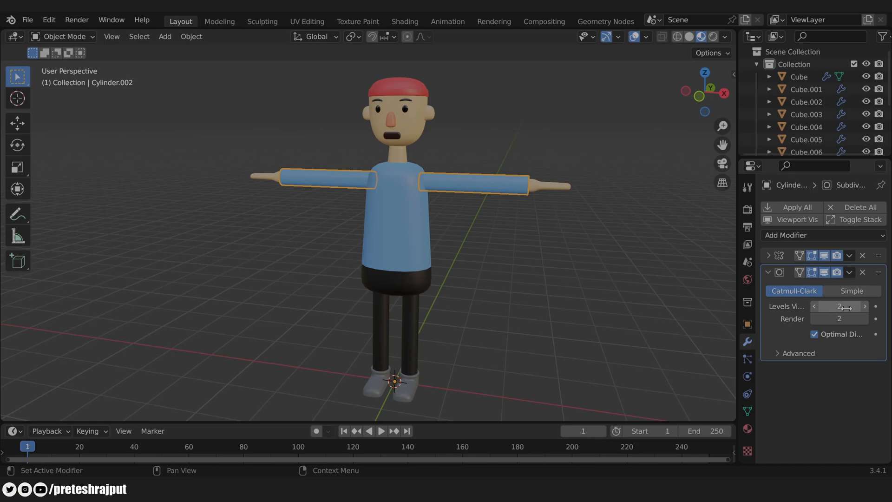
Step: Select every character part and use Apply All to apply all their modifiers
left_click(581, 284)
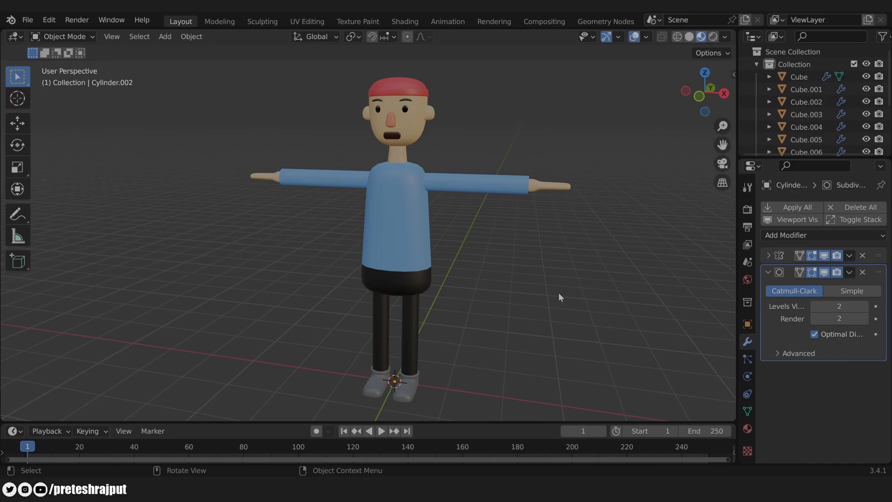
key("a")
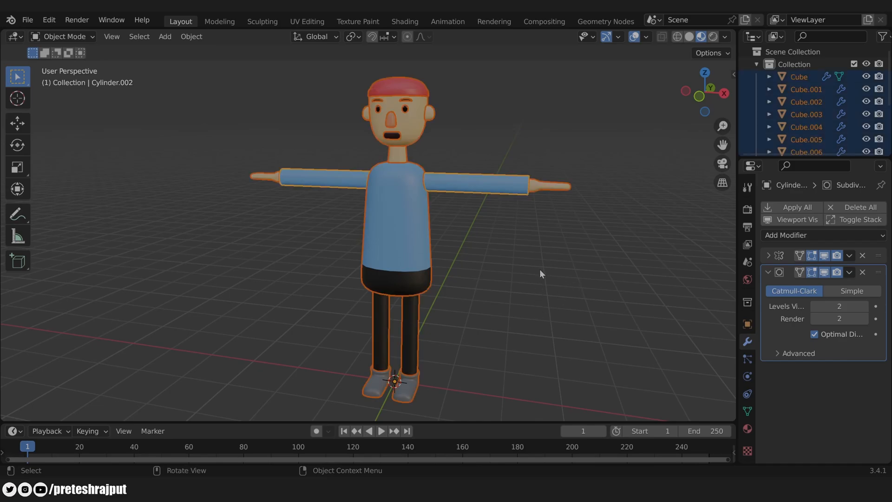
left_click(778, 208)
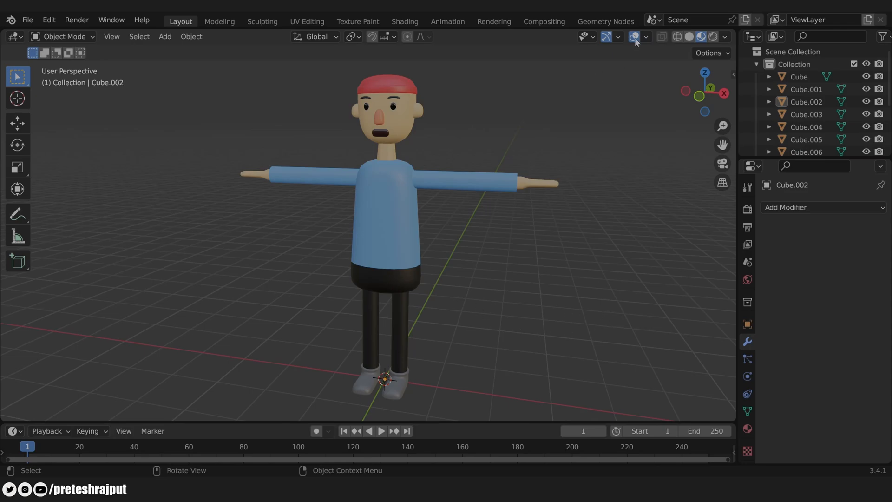
Step: Turn on the Face Orientation overlay and select the hands and feet
left_click(646, 38)
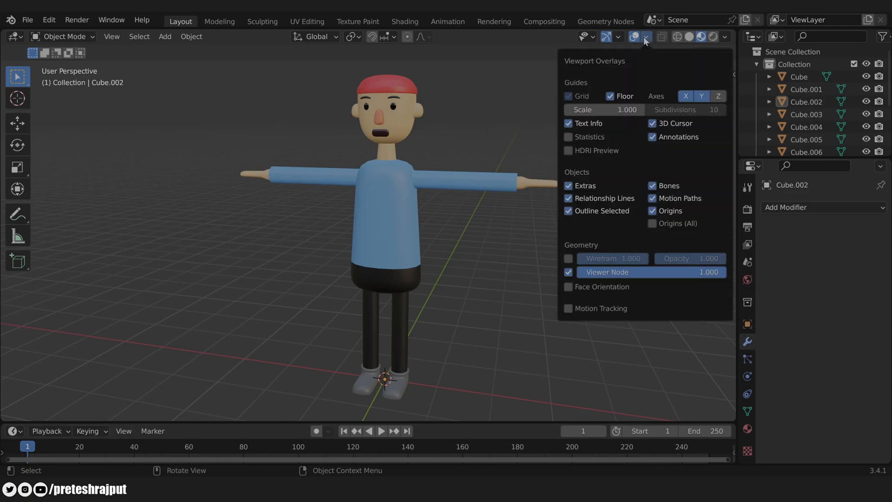
left_click(606, 286)
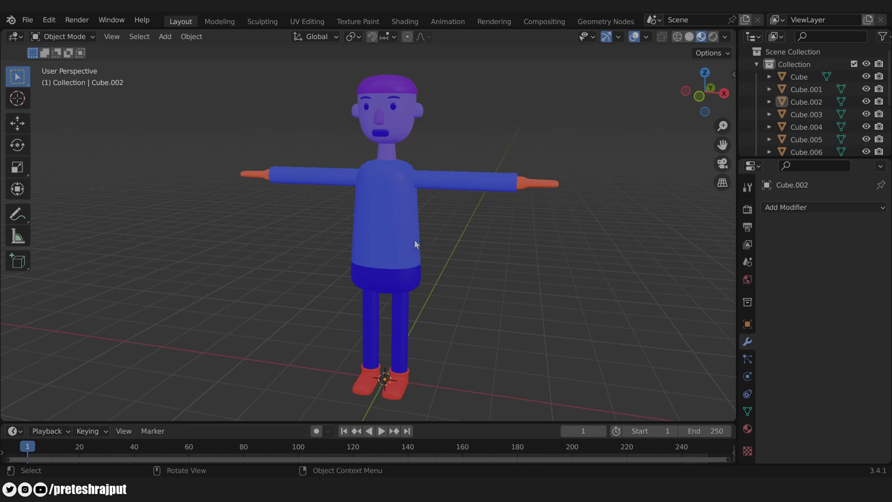
left_click(535, 186)
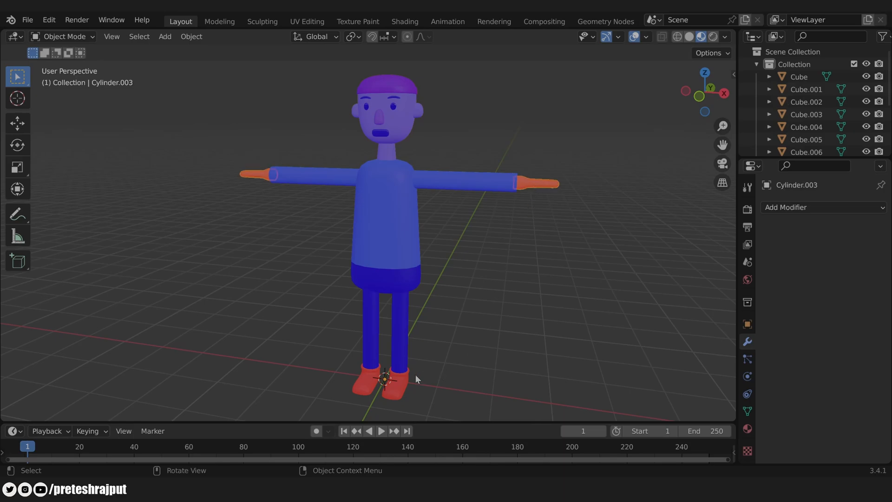
left_click(404, 383, "shift")
Step: In Edit Mode, recalculate all hand and foot normals to face outside
key("Tab")
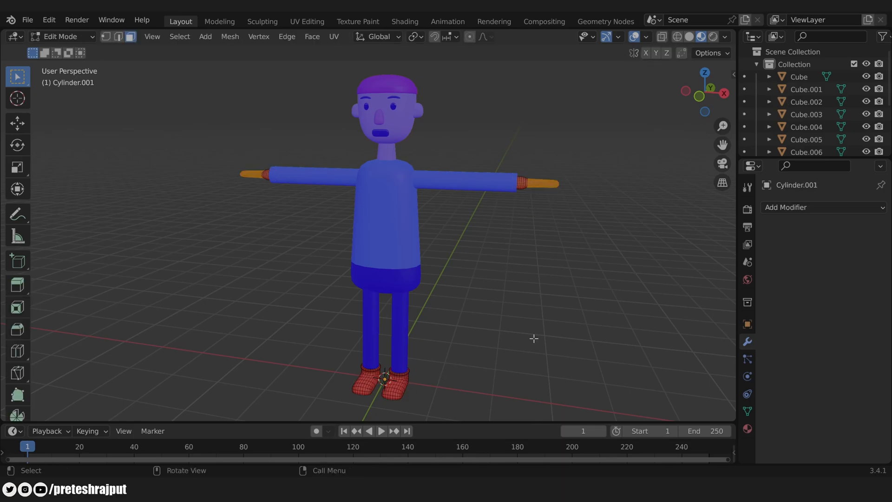
key("a")
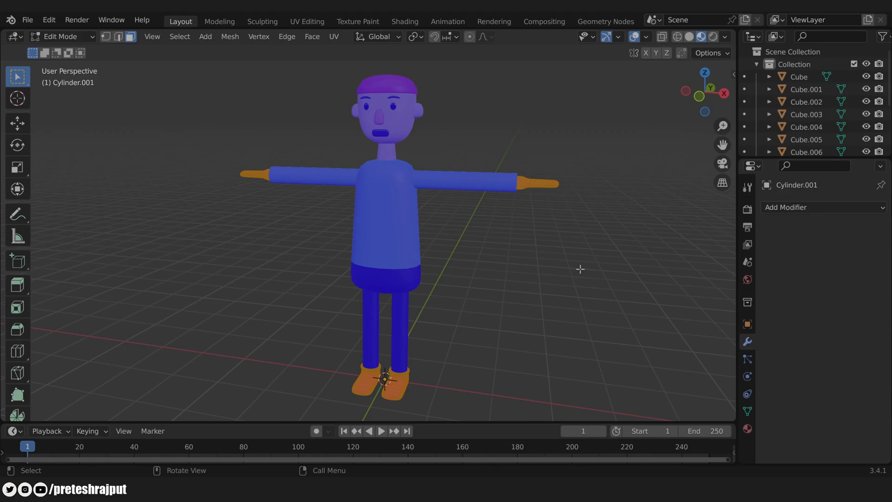
left_click(224, 37)
mouse_move(260, 255)
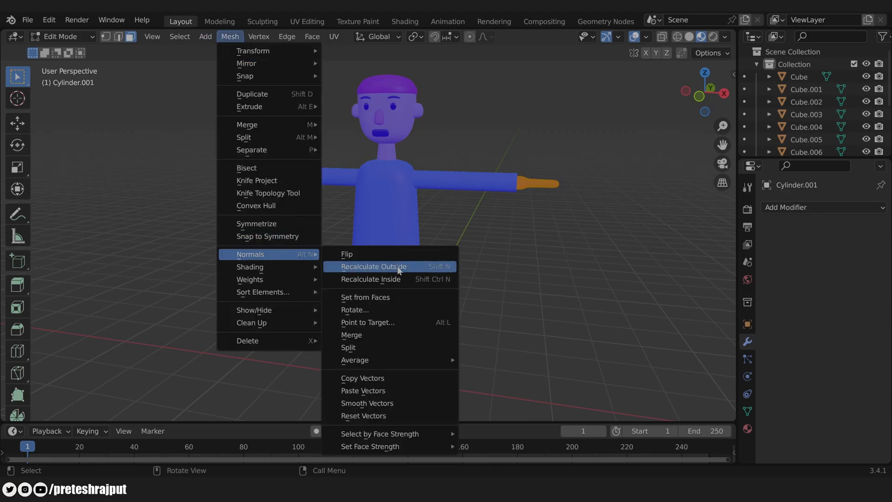
left_click(439, 266)
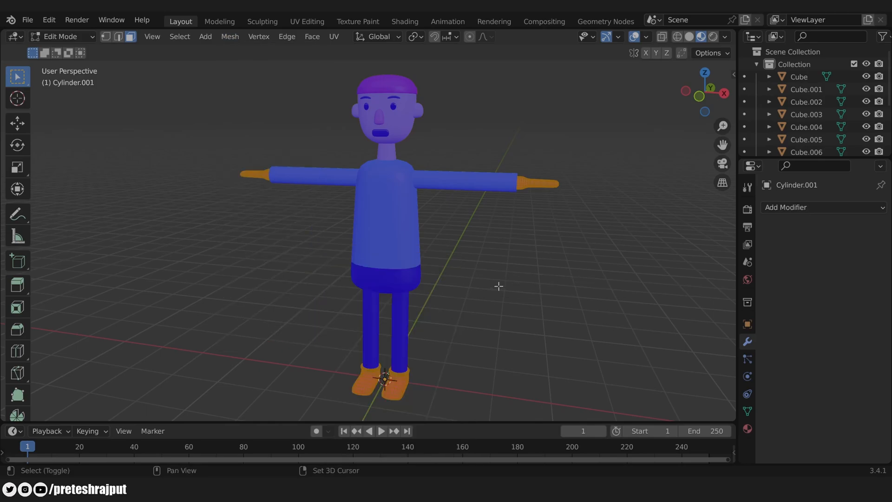
key("Tab")
Step: Check the character's face orientation, then turn the Face Orientation overlay off
middle_click_drag(499, 286, 599, 249)
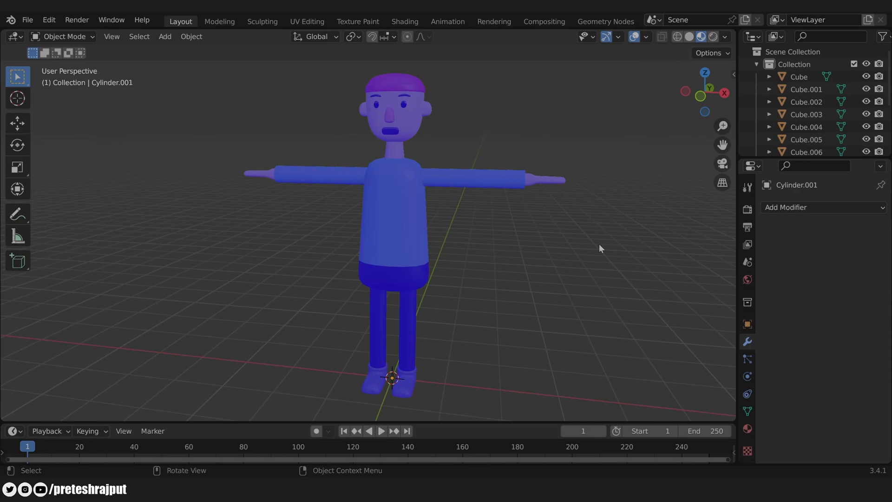
left_click(647, 38)
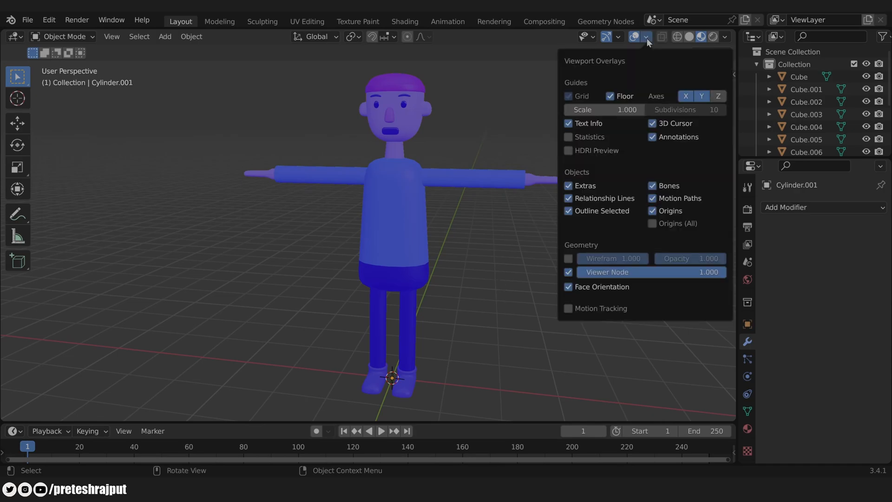
left_click(589, 287)
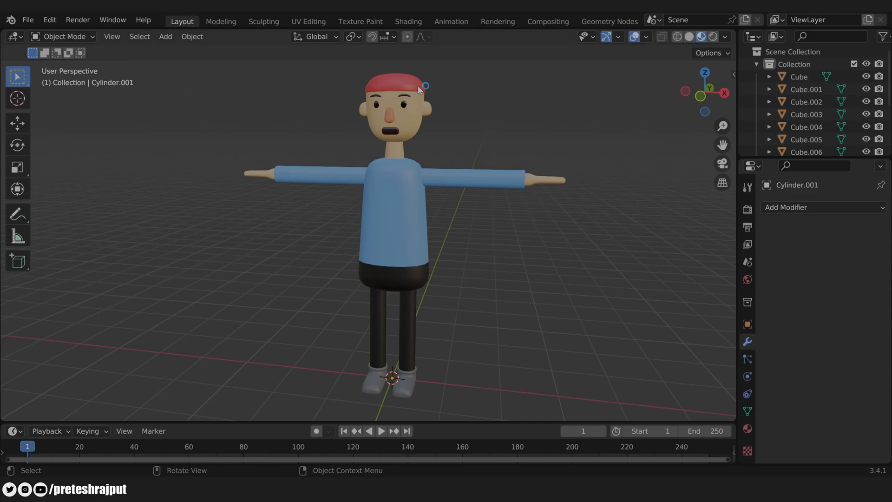
Step: Join both eyes, the mouth and another facial part into one object renamed 'Face'
left_click(403, 104, "shift")
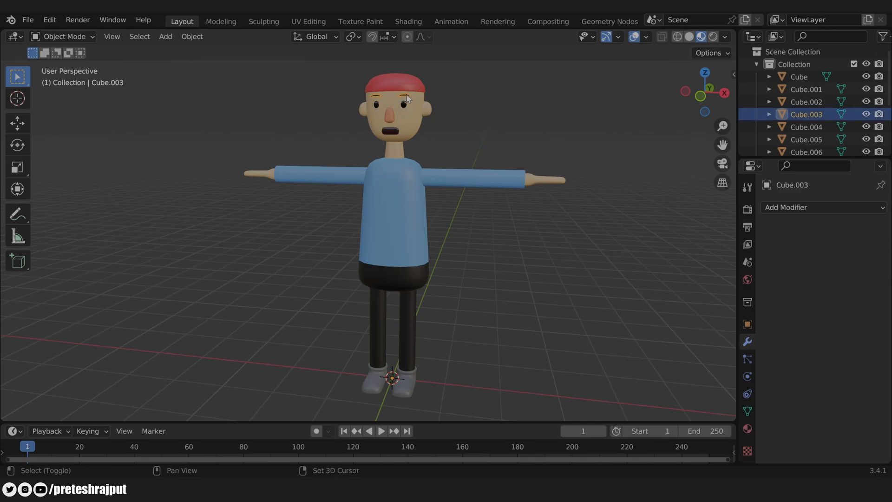
left_click(377, 105, "shift")
left_click(392, 132, "shift")
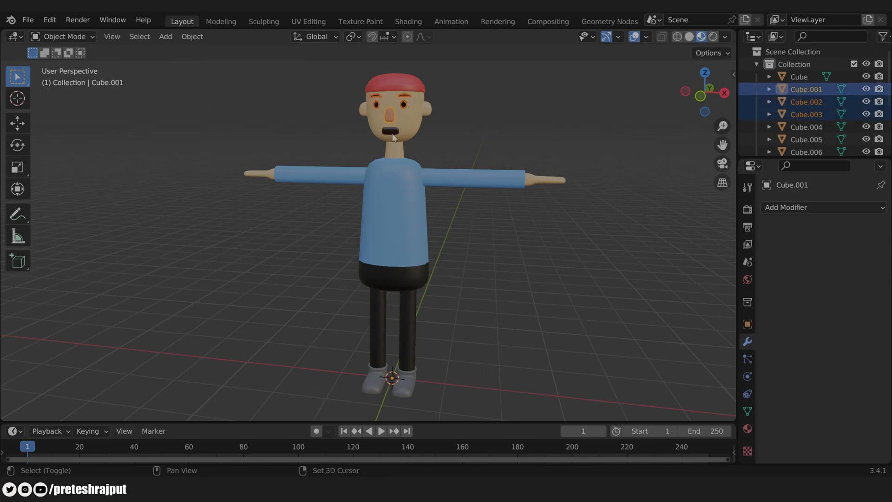
left_click(392, 135, "shift")
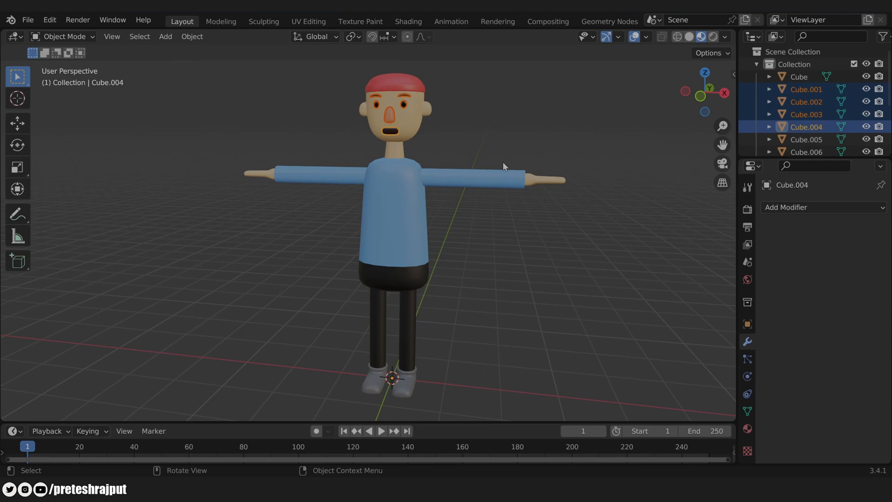
key("ctrl")
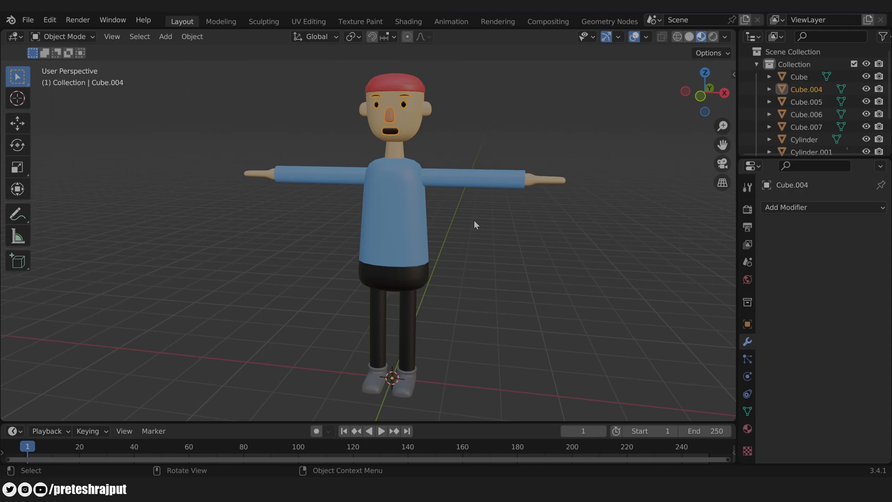
key("F2")
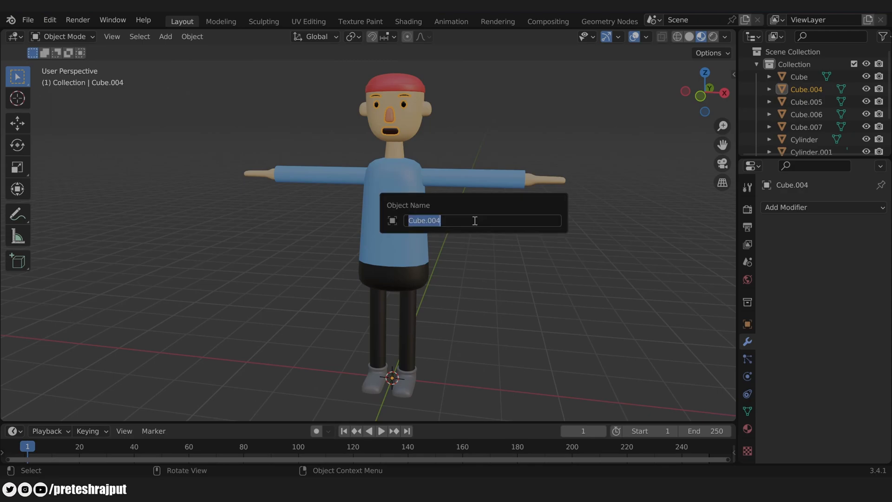
type("Face")
key("Return")
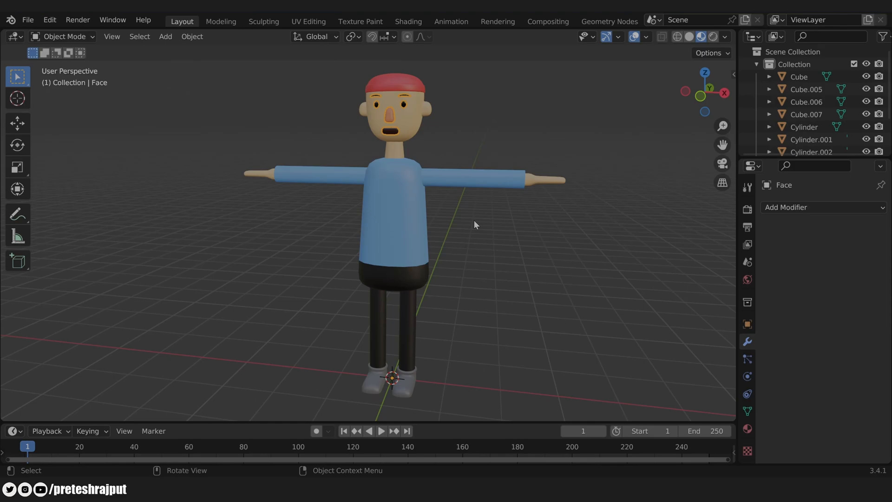
Step: Join all remaining parts into the torso with Ctrl+J and rename it 'Body'
key("a")
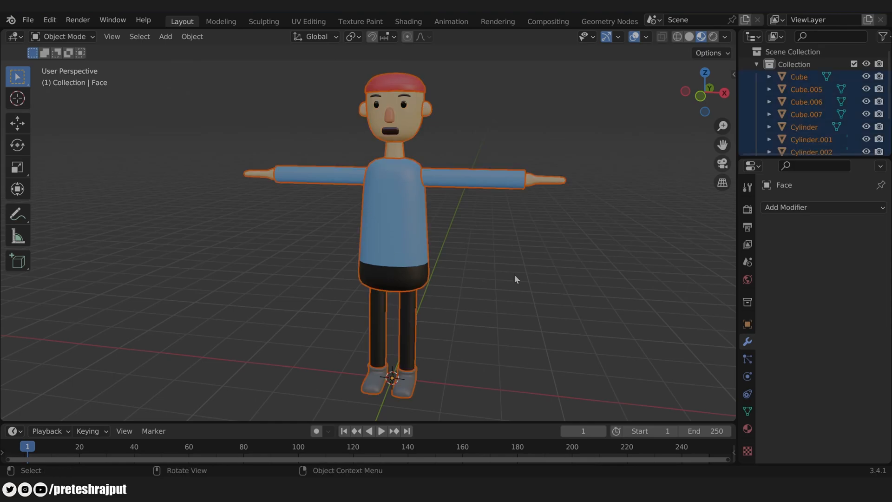
left_click(403, 225, "shift")
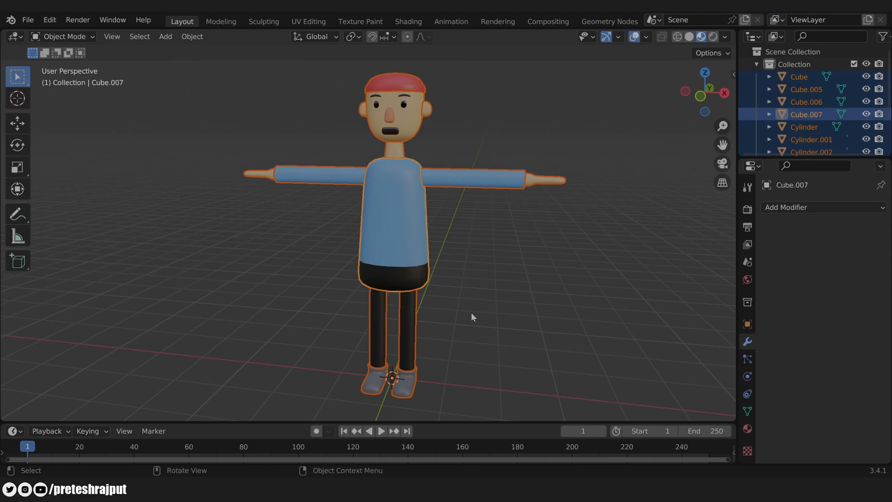
key("ctrl+j")
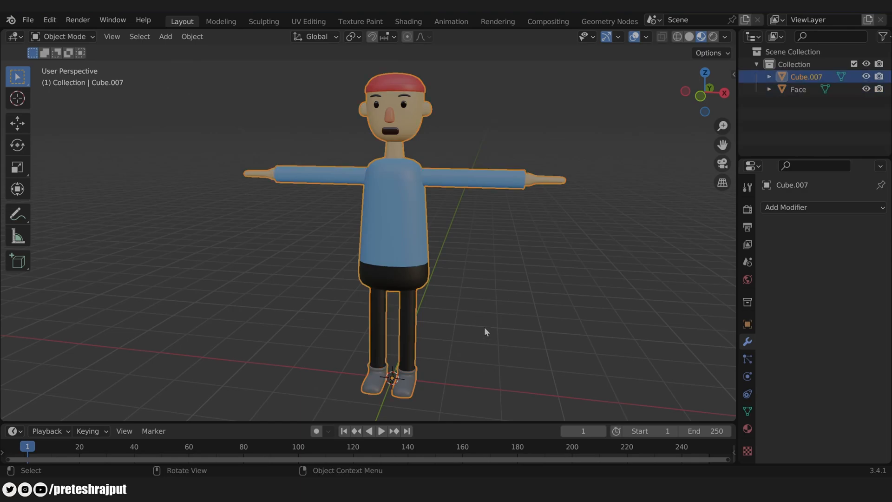
key("F2")
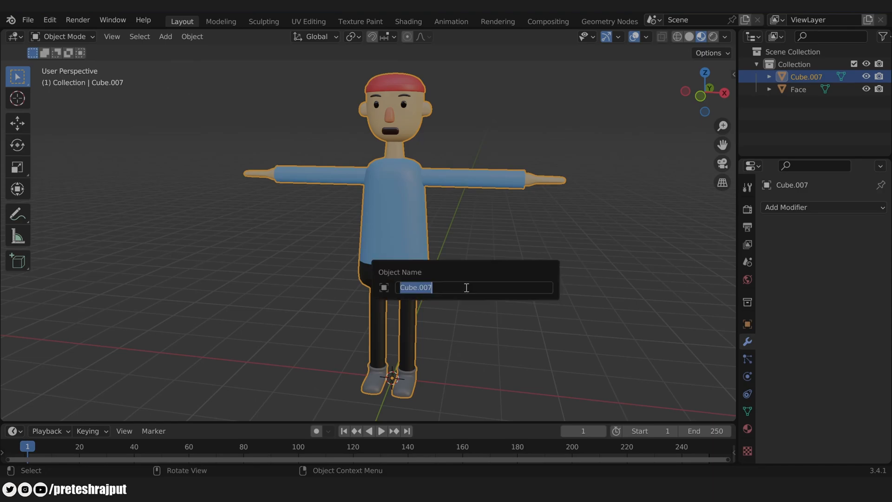
type("Body")
key("Return")
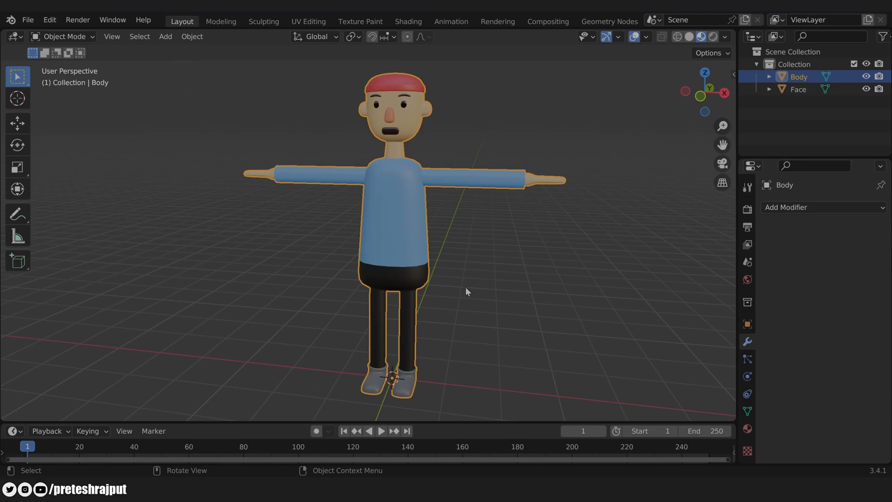